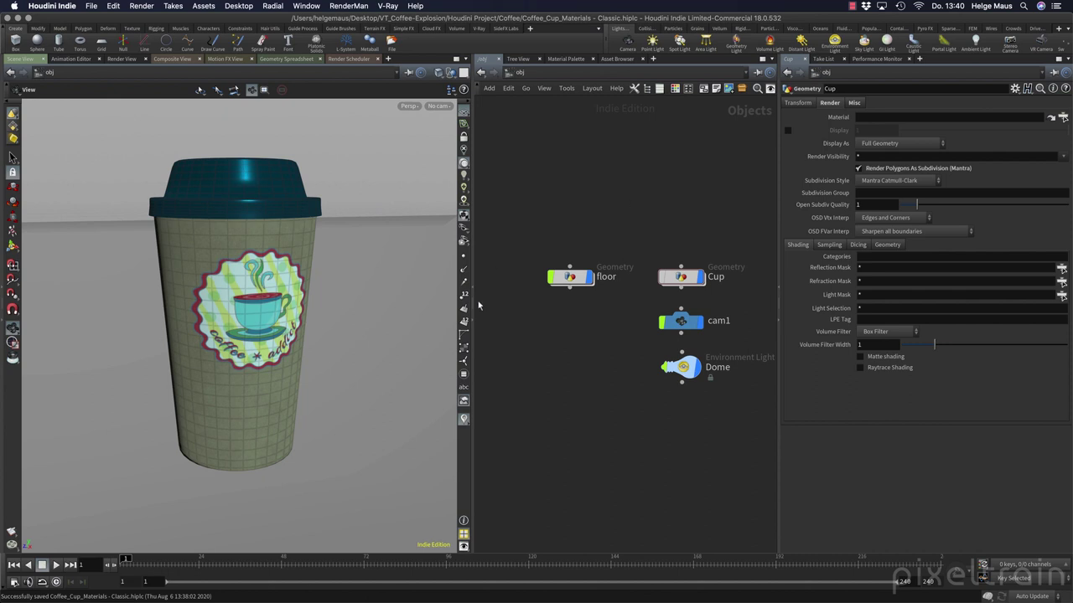
# - Inside the Cup network, display the unsubdivided cup at the Mantra_Materials1 stage
pyautogui.doubleClick(681, 279)
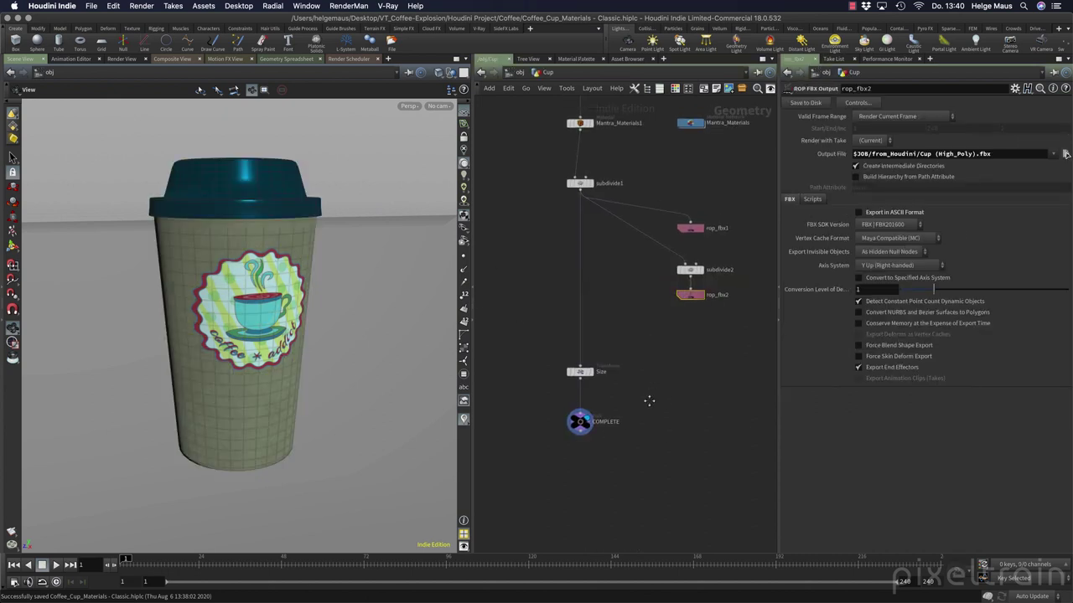
pyautogui.moveTo(652, 375); pyautogui.dragTo(640, 456, button='middle')
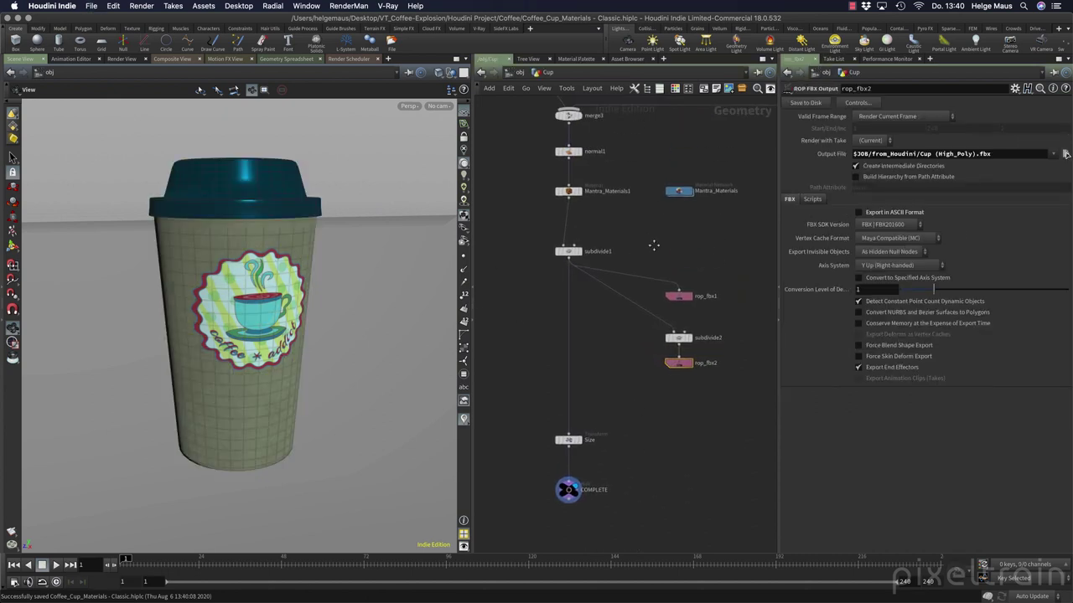
pyautogui.scroll(5, 645, 373)
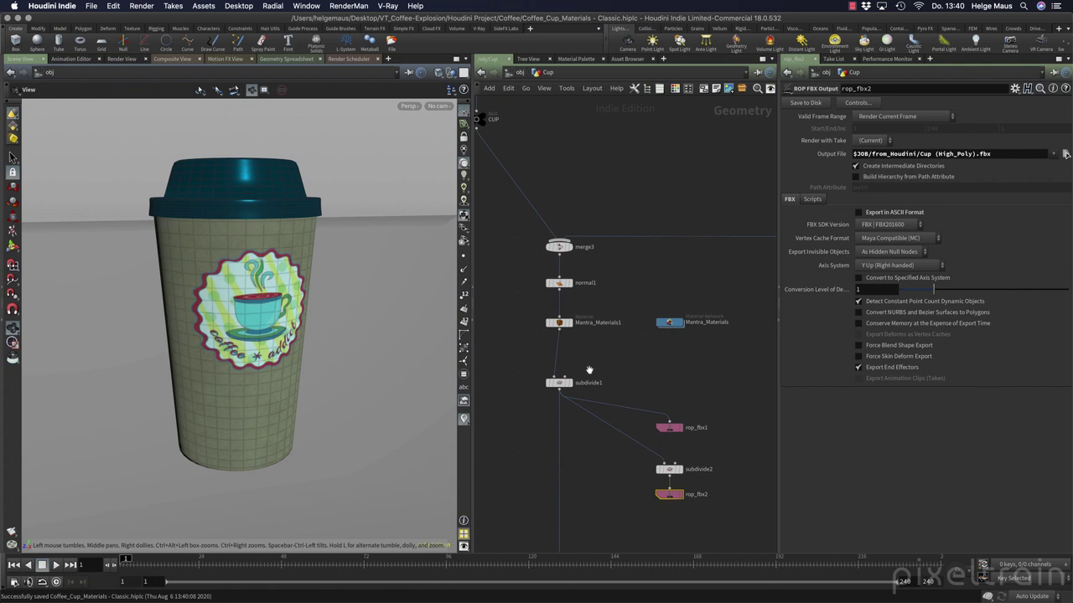
pyautogui.moveTo(523, 307); pyautogui.dragTo(600, 344)
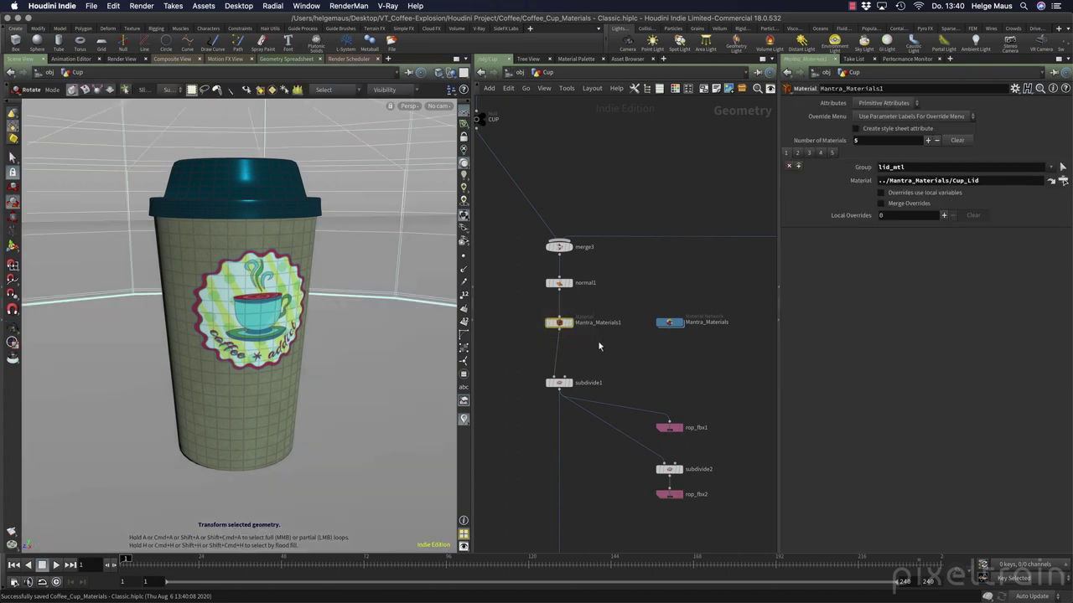
pyautogui.click(572, 329)
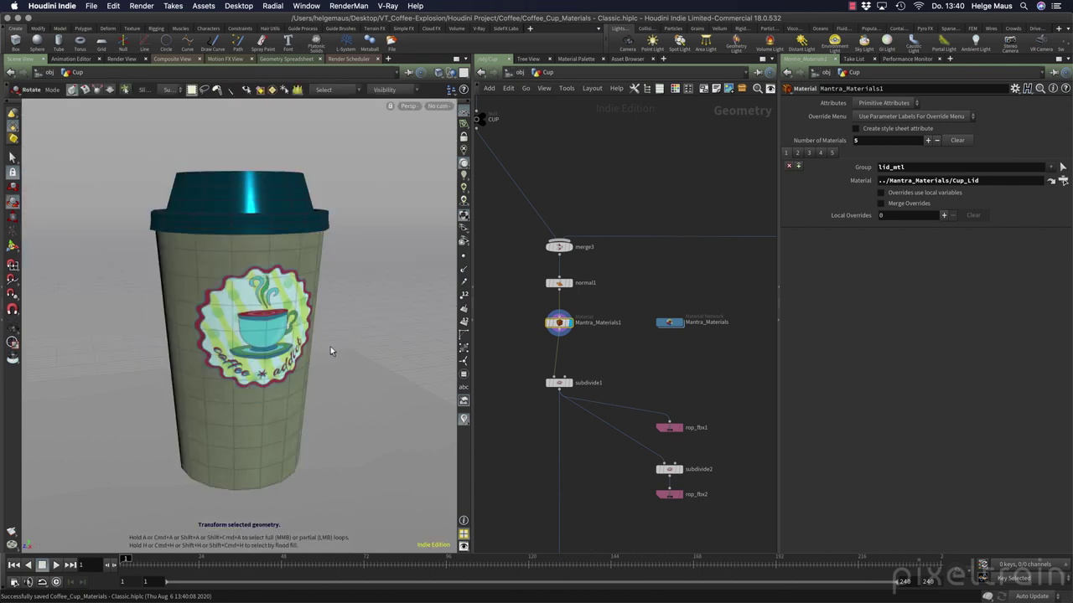
# - Tumble the cup and review the paper outside, paper inside and lid material assignments
pyautogui.press('Escape')
pyautogui.moveTo(330, 346); pyautogui.dragTo(273, 355)
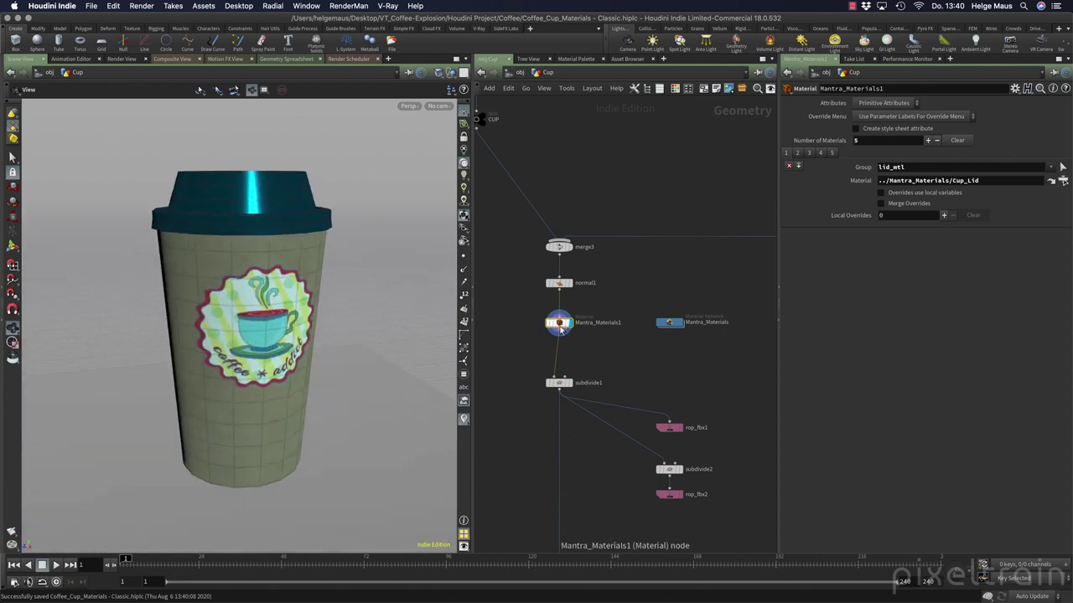
pyautogui.click(798, 153)
pyautogui.click(830, 155)
pyautogui.click(786, 153)
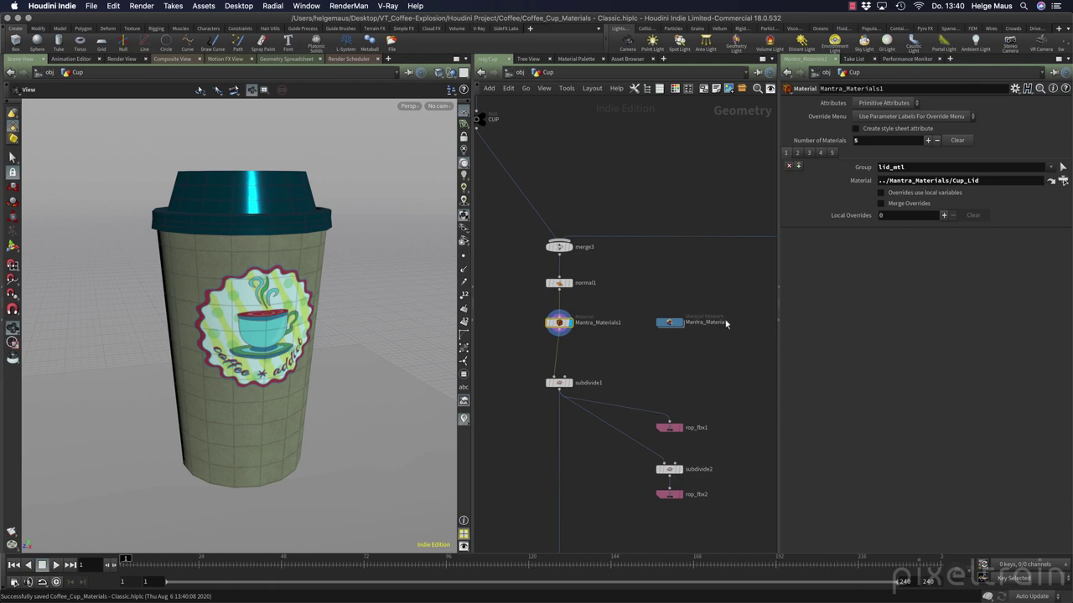
# - Inspect the shaders inside Mantra_Materials, then display the cup at the subdivide1 stage
pyautogui.click(678, 326)
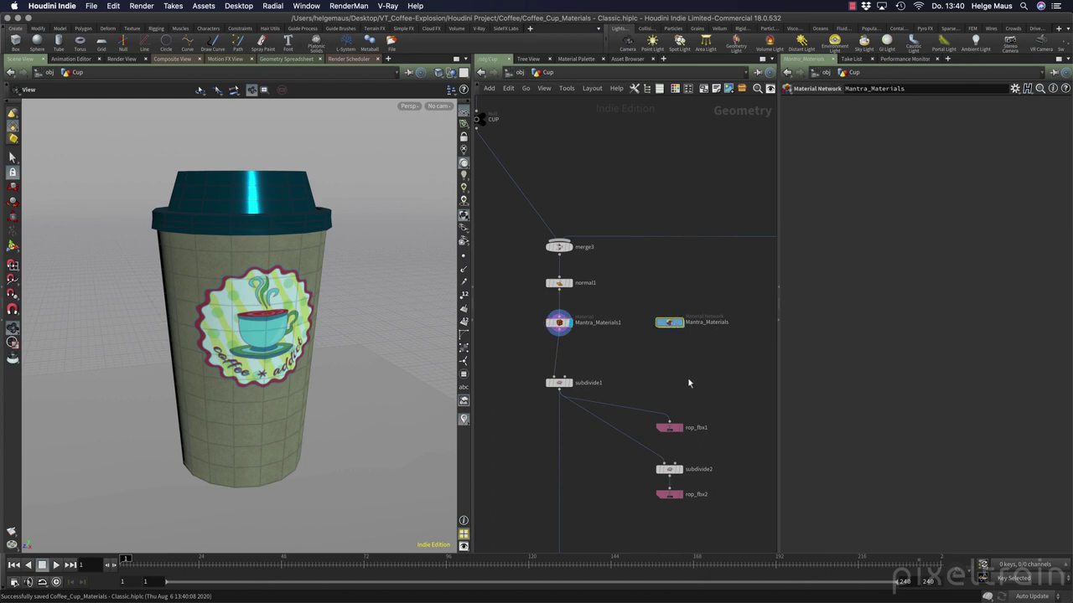
pyautogui.doubleClick(670, 325)
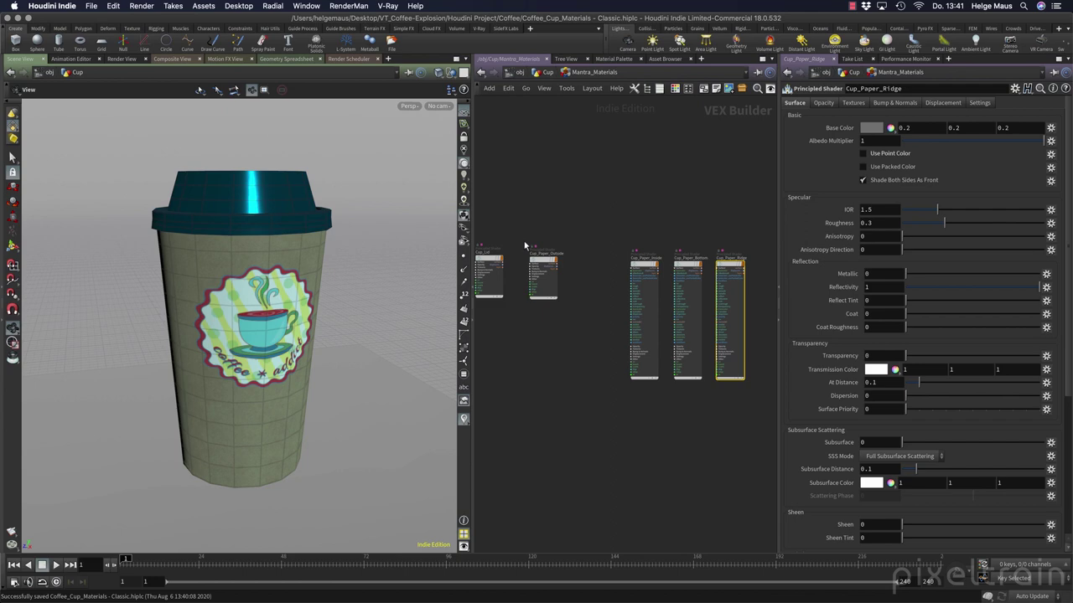
pyautogui.click(549, 73)
pyautogui.scroll(-5, 601, 256)
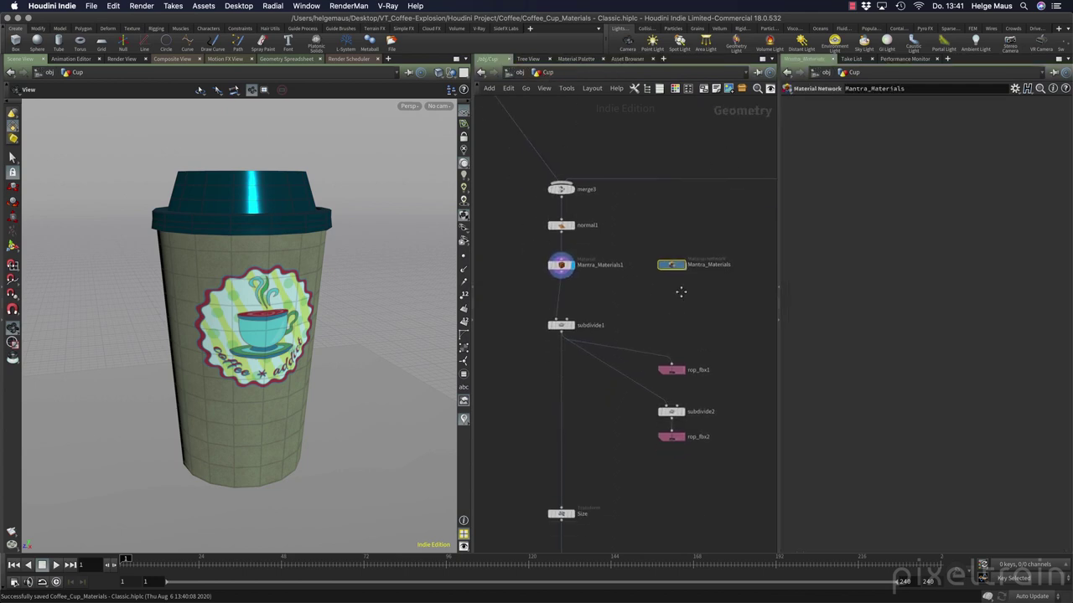
pyautogui.click(571, 250)
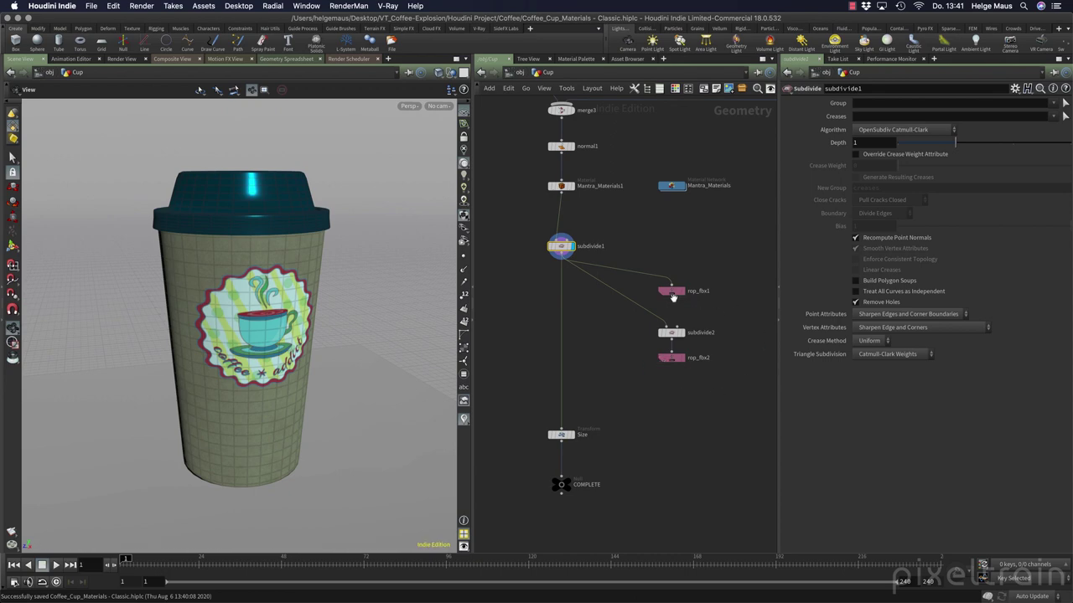
# - Export the cup from rop_fbx1 to $JOB/from_Houdini/Cup (Low_Poly).fbx
pyautogui.click(673, 291)
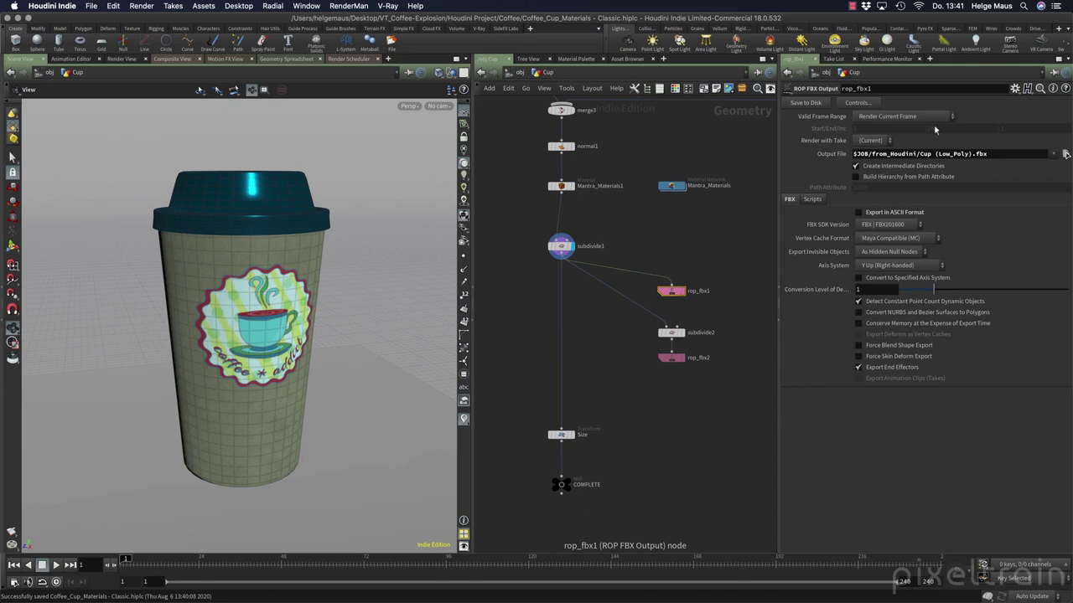
pyautogui.click(817, 103)
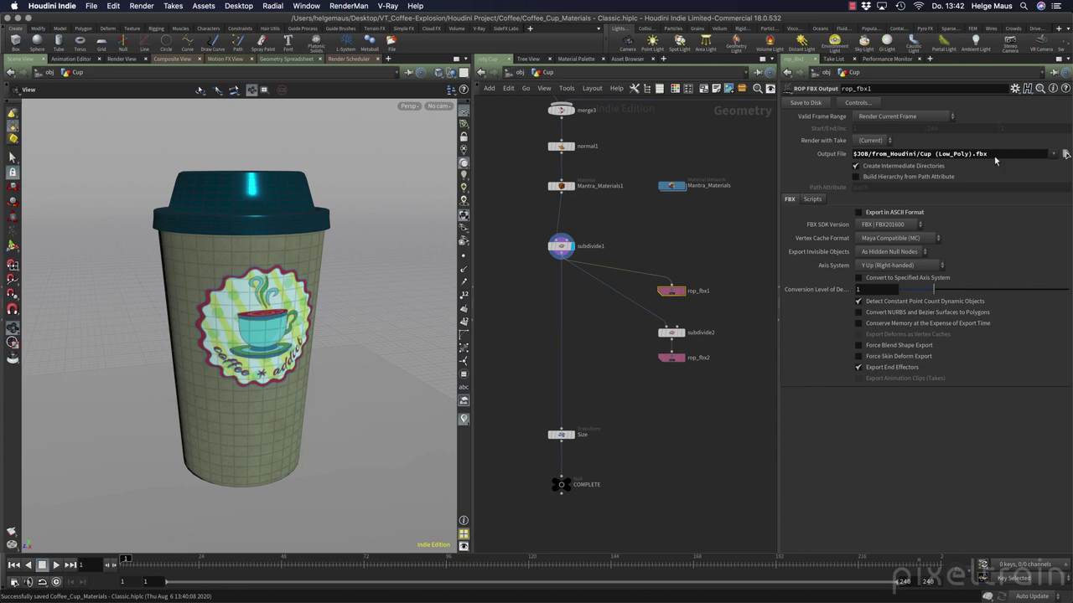
# - Display the cup at subdivide2, place rop_fbx2 below it, and export Cup (High_Poly).fbx
pyautogui.click(671, 333)
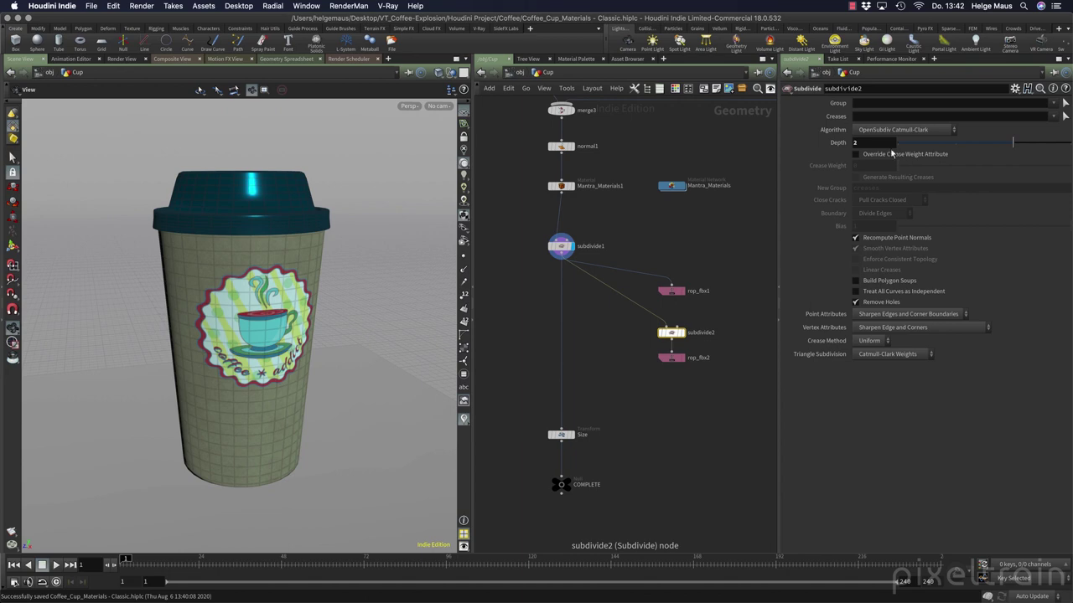
pyautogui.click(681, 333)
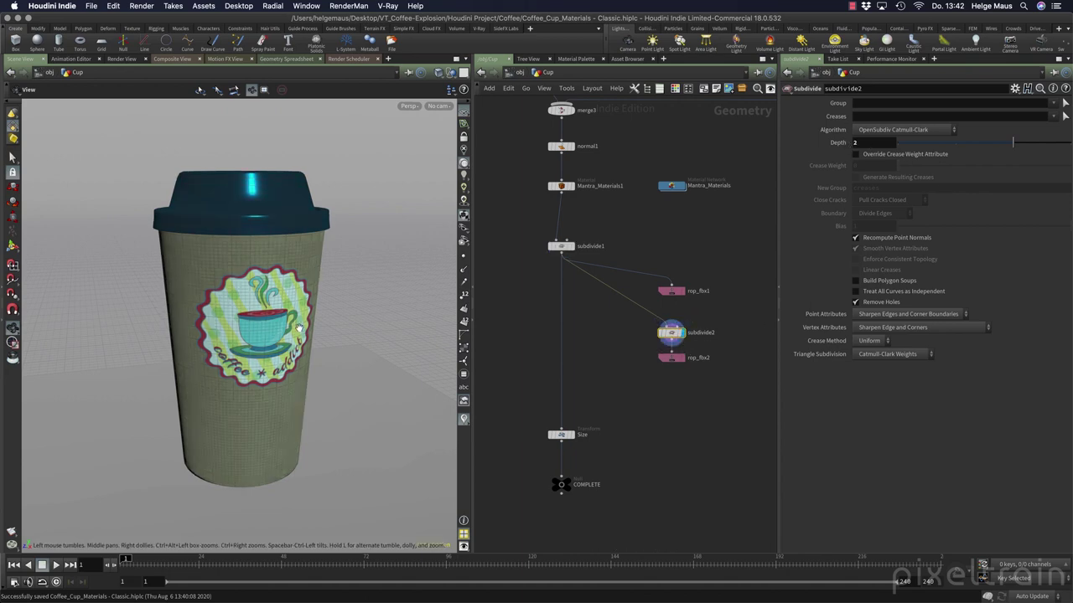
pyautogui.moveTo(677, 360); pyautogui.dragTo(676, 395)
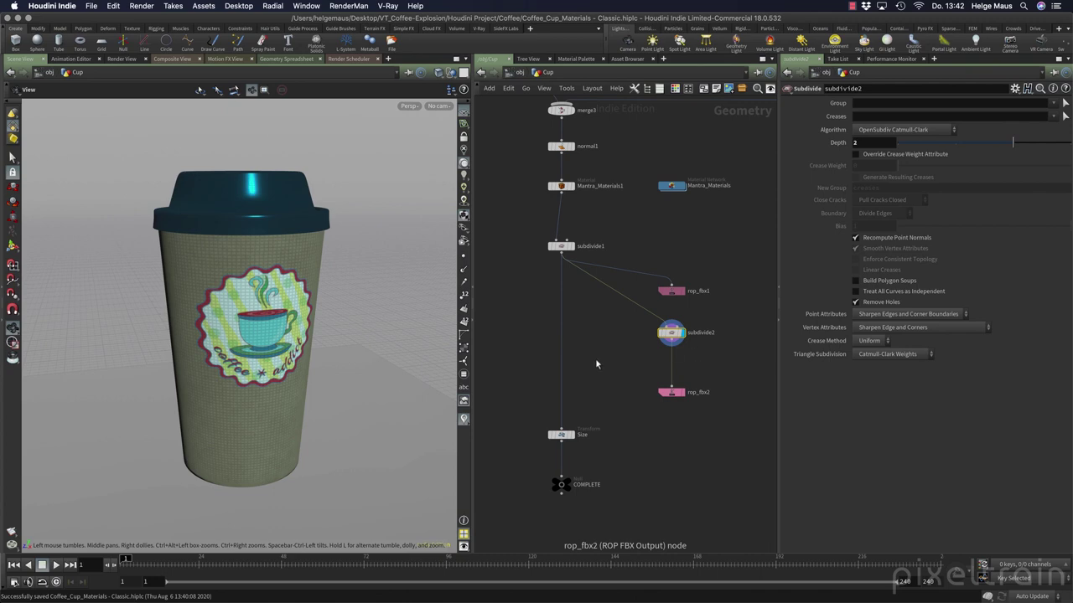
pyautogui.click(673, 392)
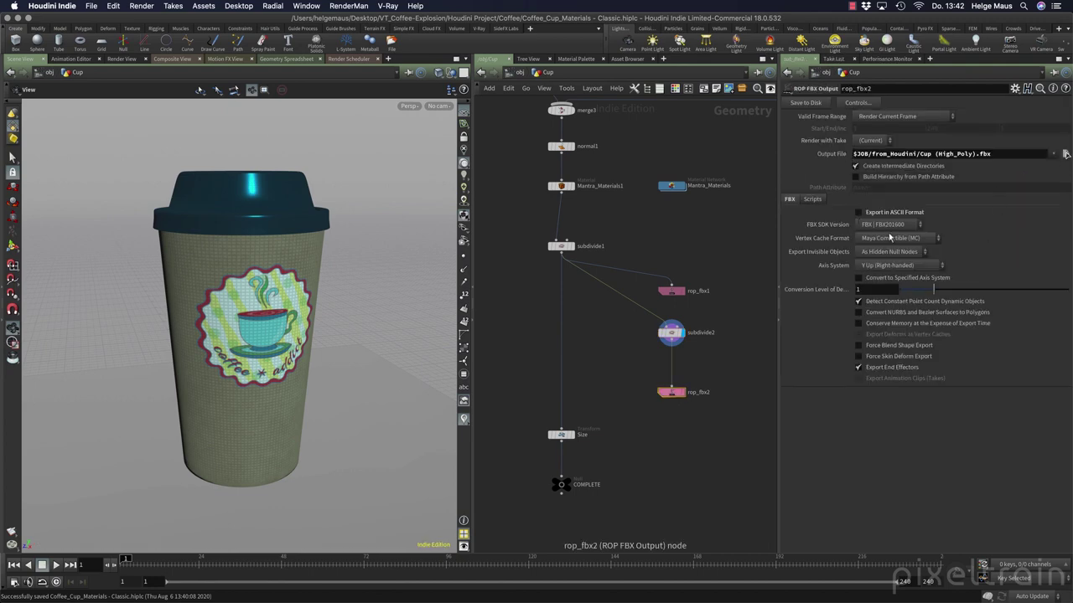
pyautogui.click(806, 102)
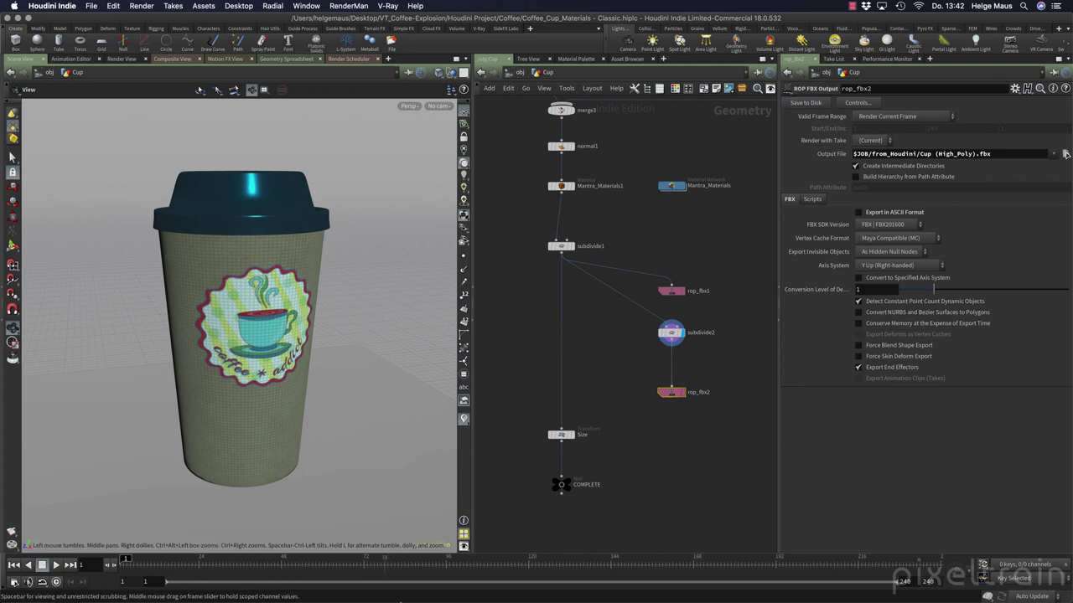
# - Switch from Houdini to the CoffeeCup project in Substance Painter
pyautogui.moveTo(455, 595)
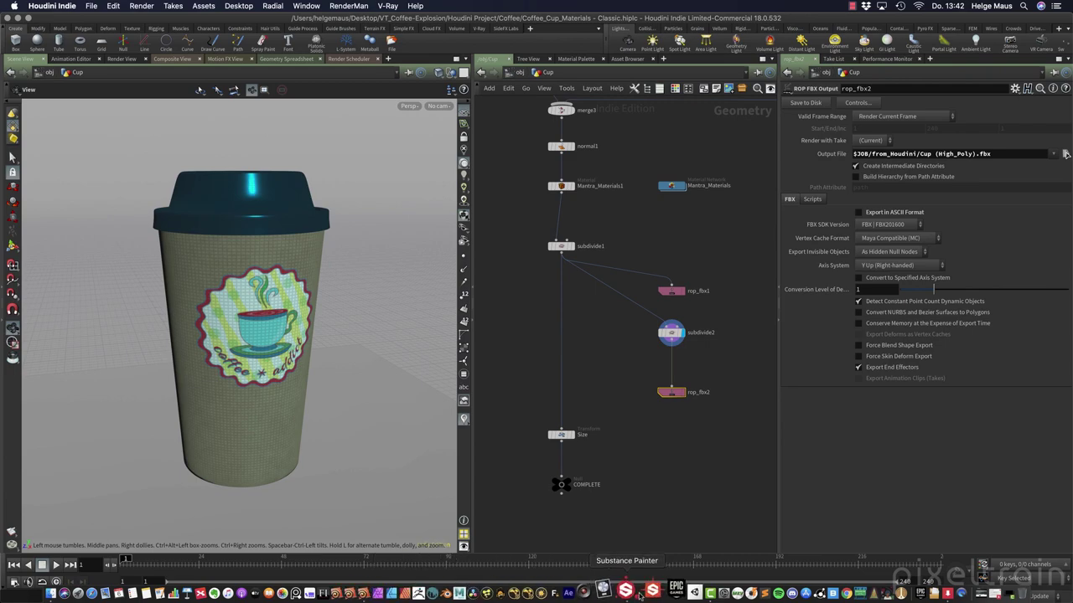
pyautogui.click(642, 593)
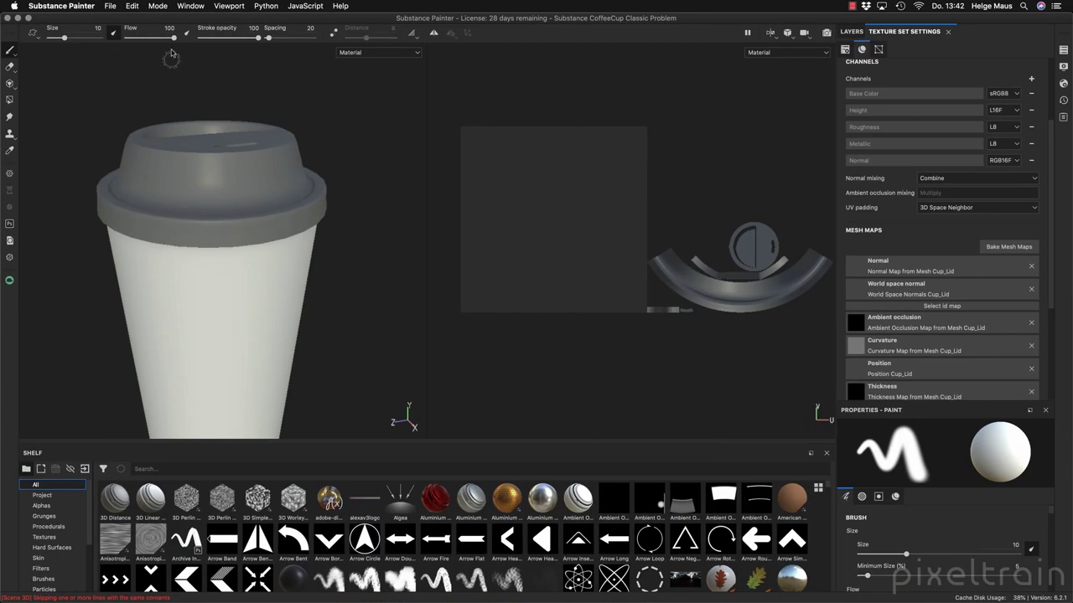
pyautogui.click(111, 7)
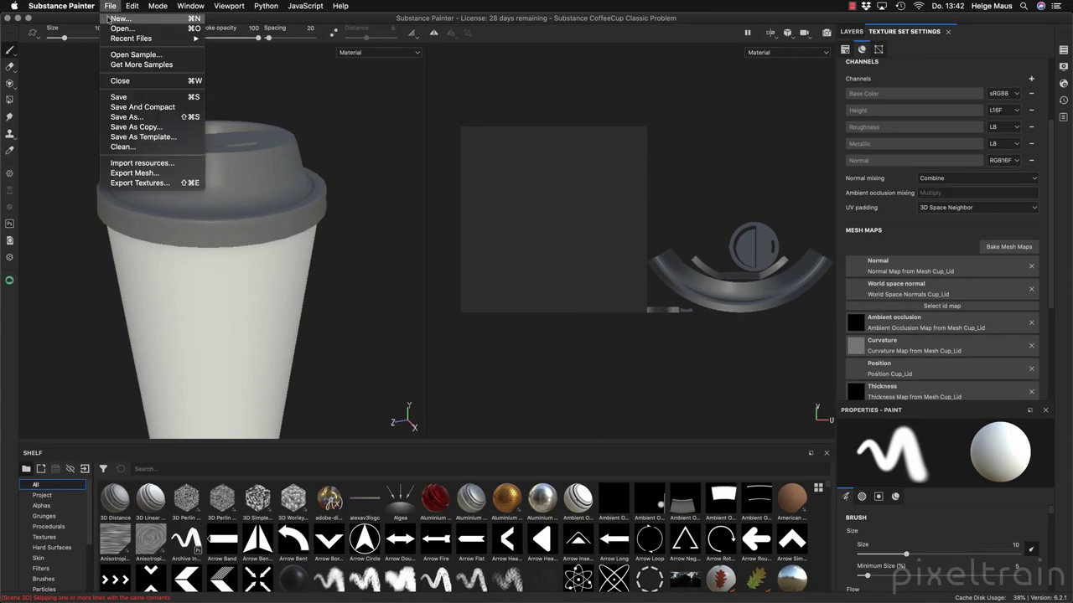
pyautogui.click(71, 112)
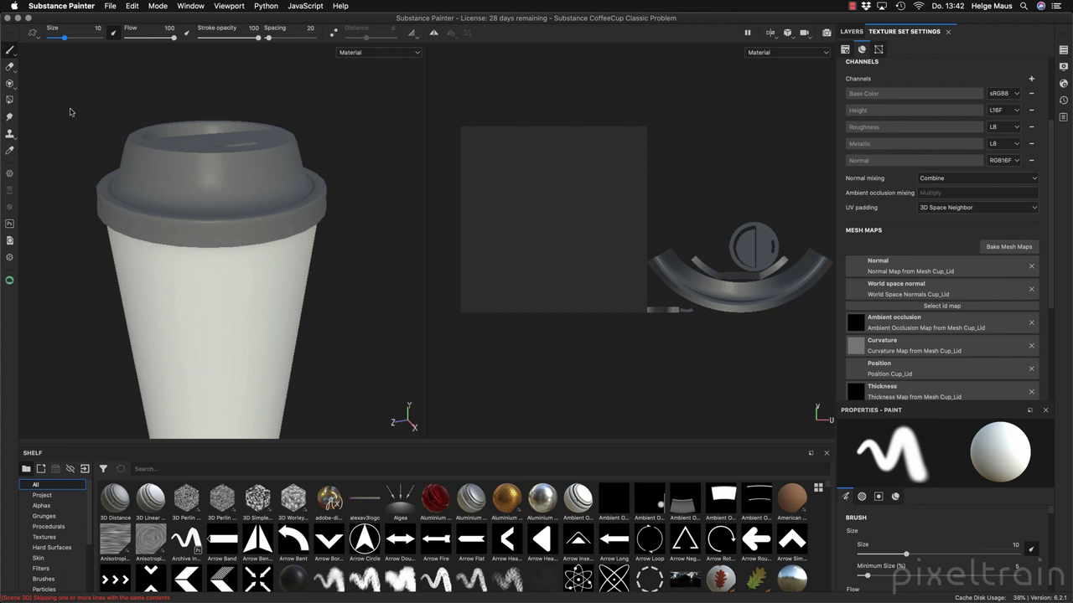
# - Make Cup_Paper_Outside the active texture set and show its layer stack
pyautogui.click(1062, 50)
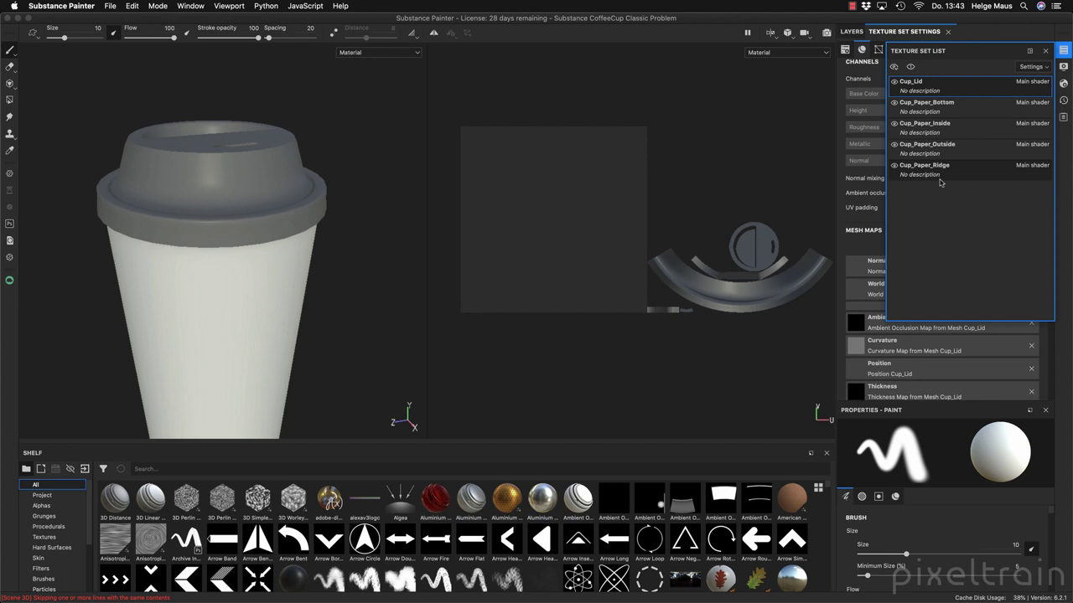
pyautogui.click(926, 145)
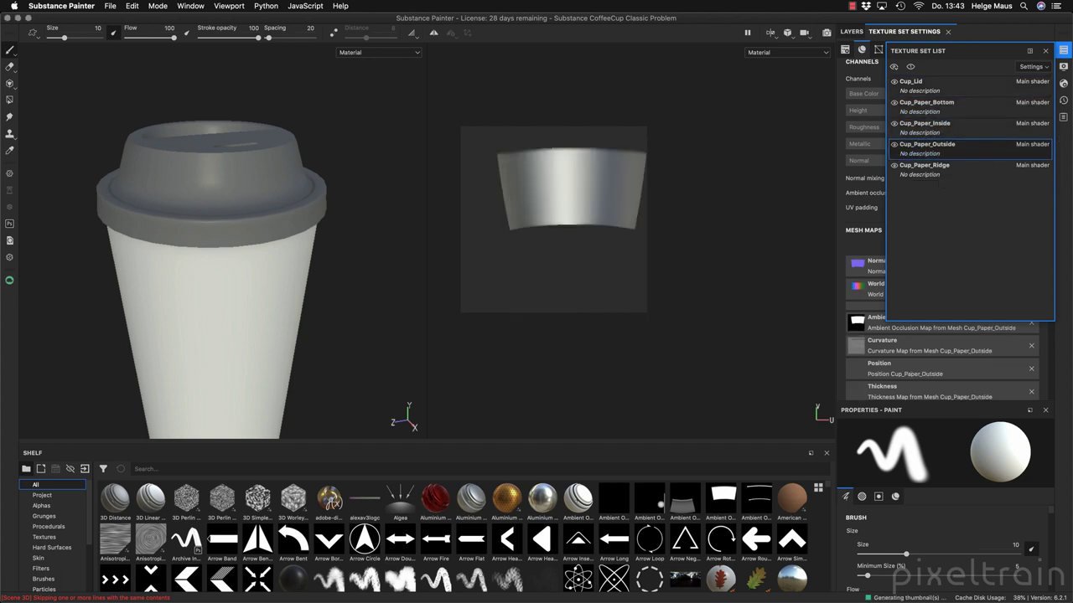
pyautogui.click(851, 31)
pyautogui.click(1063, 50)
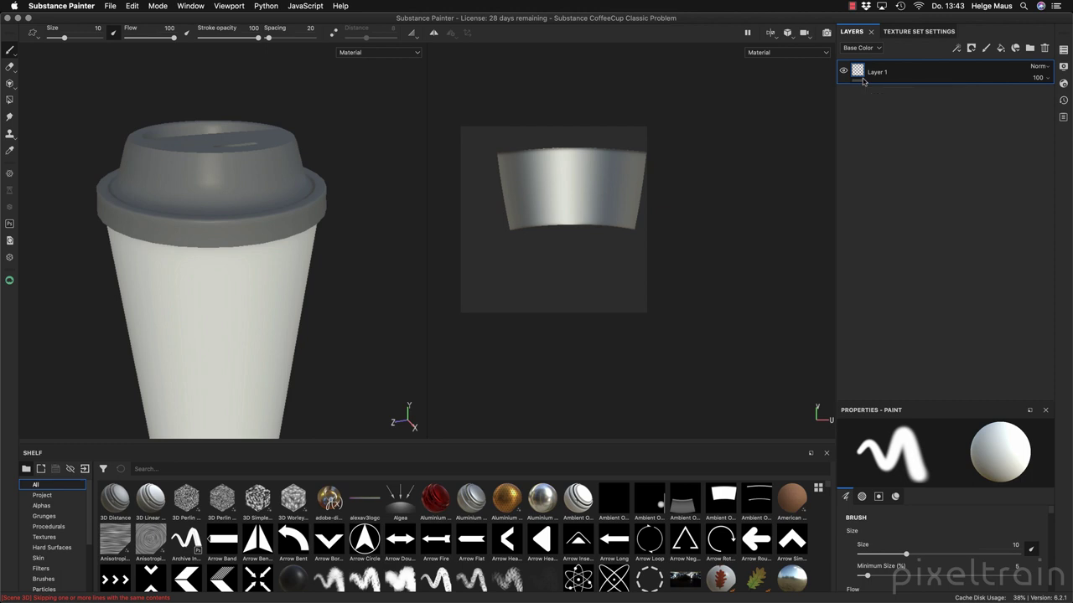
# - Filter the shelf to project resources, keep the 3D/2D layout, and orbit above the cup
pyautogui.click(41, 495)
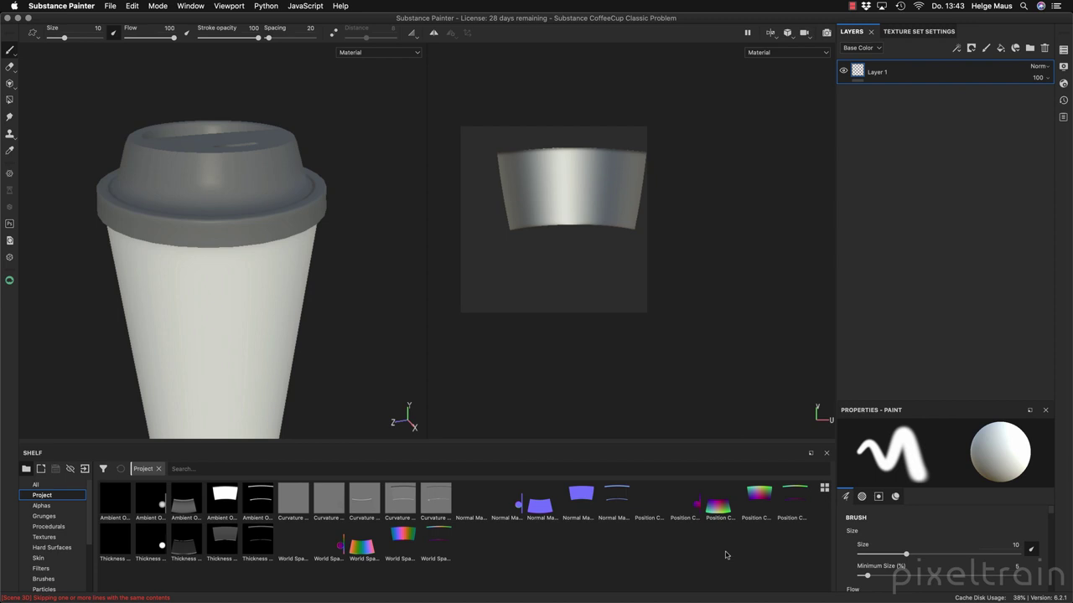
pyautogui.click(770, 34)
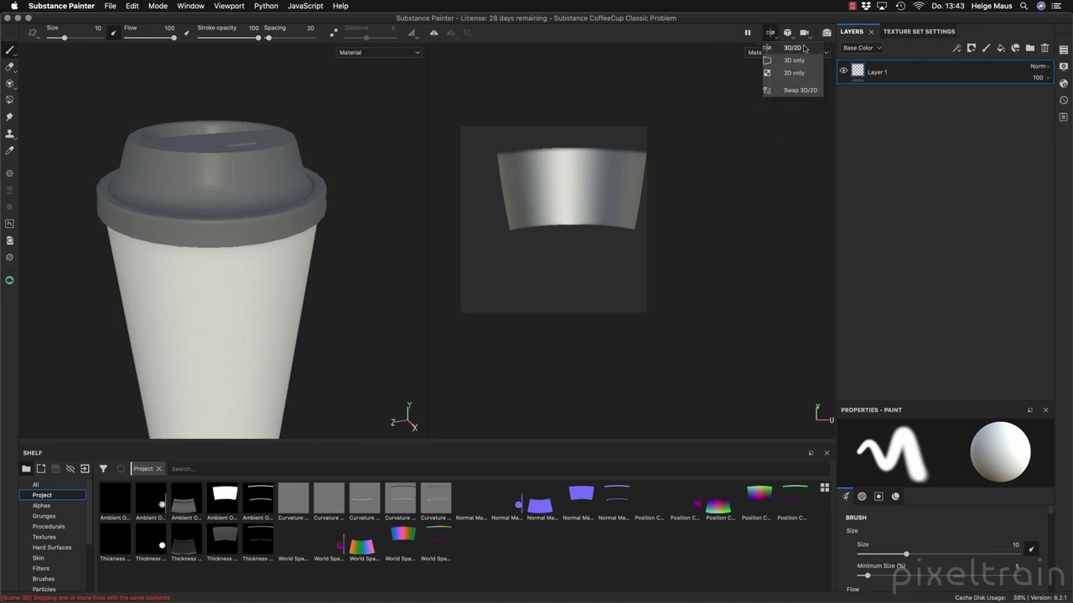
pyautogui.click(783, 49)
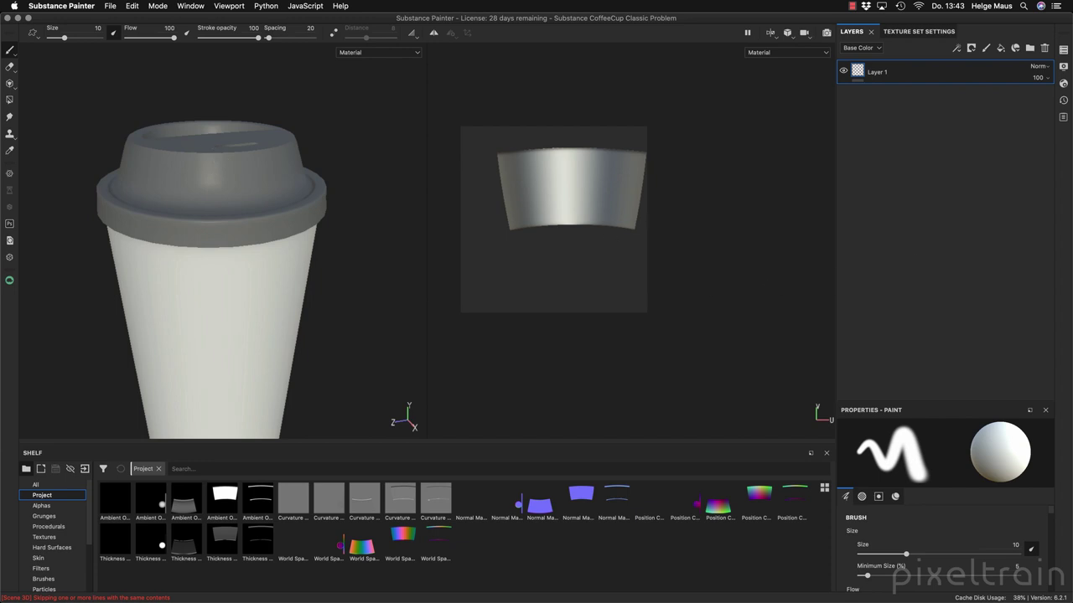
pyautogui.keyDown('alt'); pyautogui.moveTo(333, 210); pyautogui.dragTo(260, 219); pyautogui.keyUp('alt')
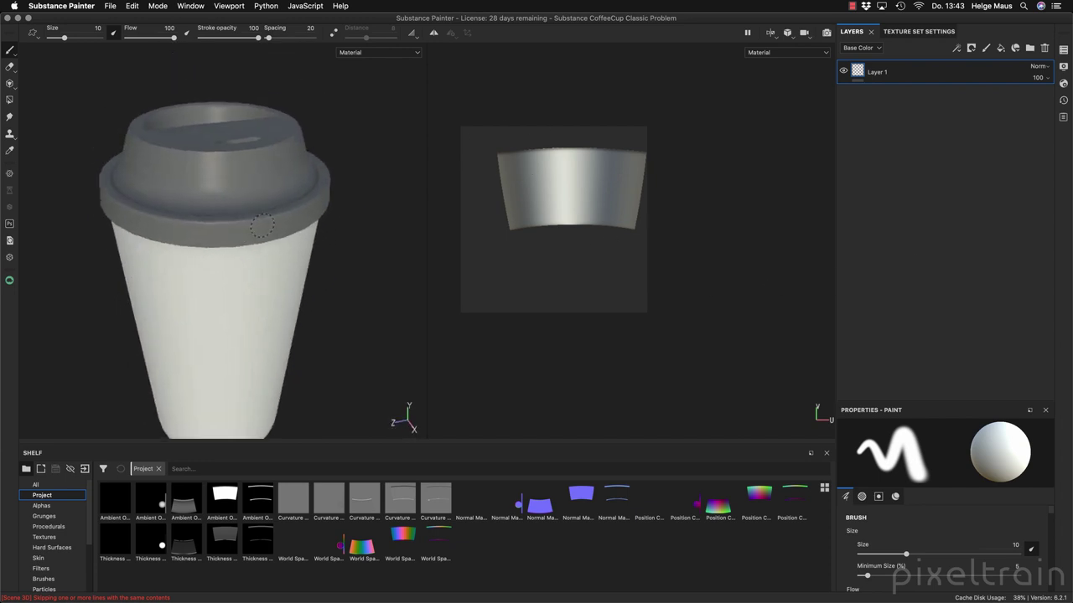
# - Make Cup_Paper_Ridge the active texture set, then switch to Houdini
pyautogui.click(1062, 50)
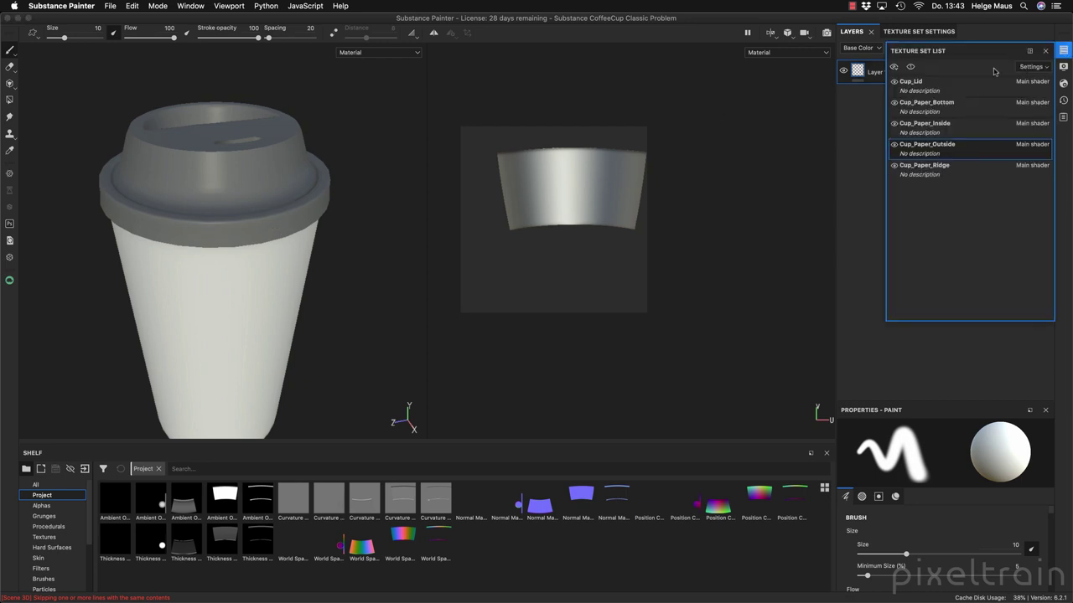
pyautogui.click(940, 169)
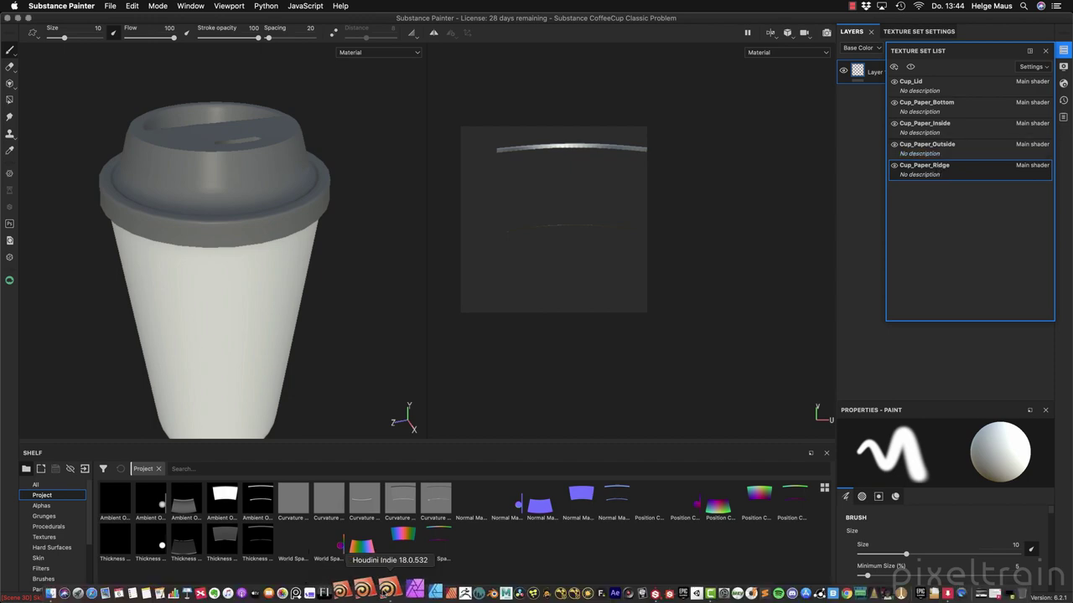
pyautogui.click(384, 593)
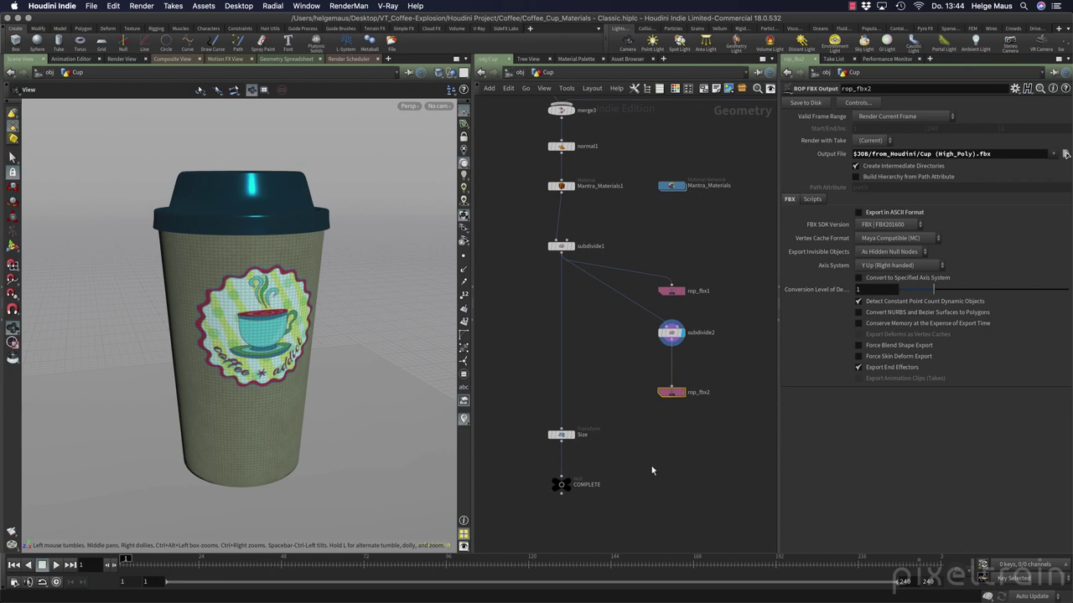
# - Display subdivide1 and zoom into its UV islands in the UV viewport before returning to Substance Painter
pyautogui.click(573, 248)
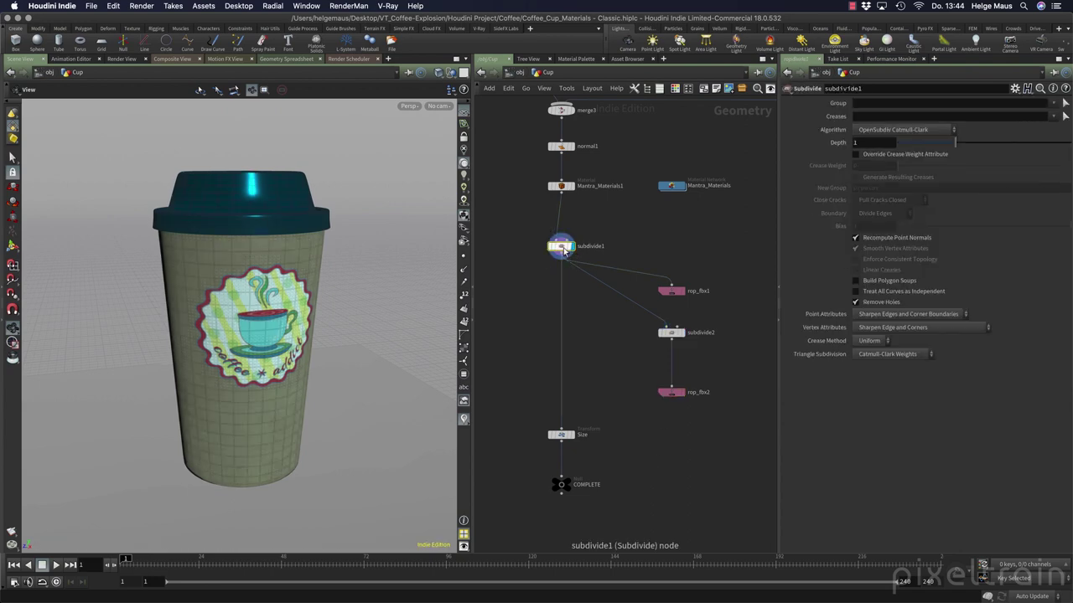
pyautogui.hotkey('space', '5')
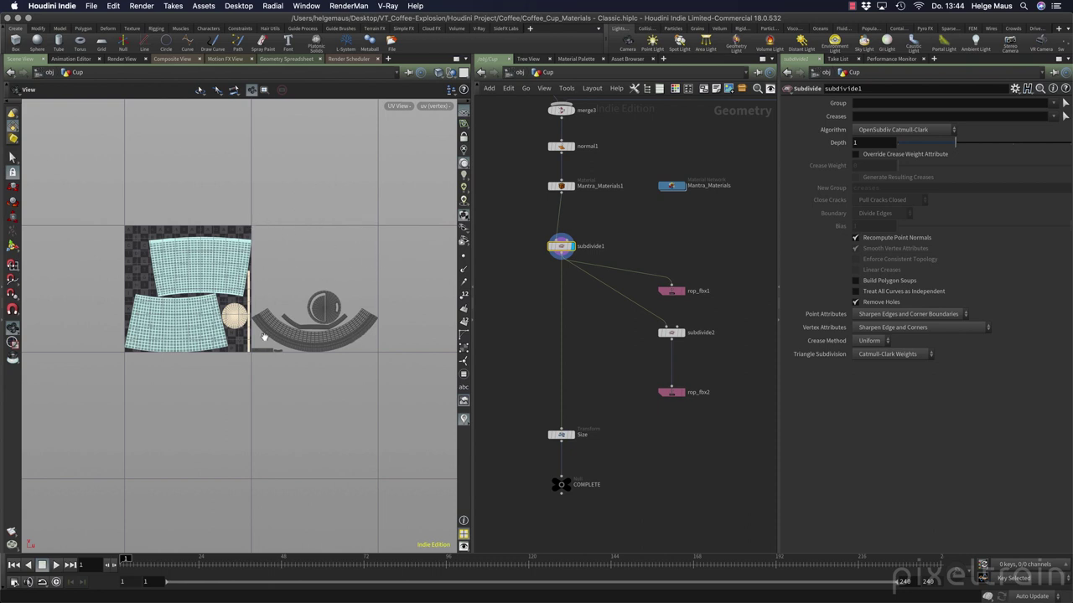
pyautogui.scroll(5, 285, 331)
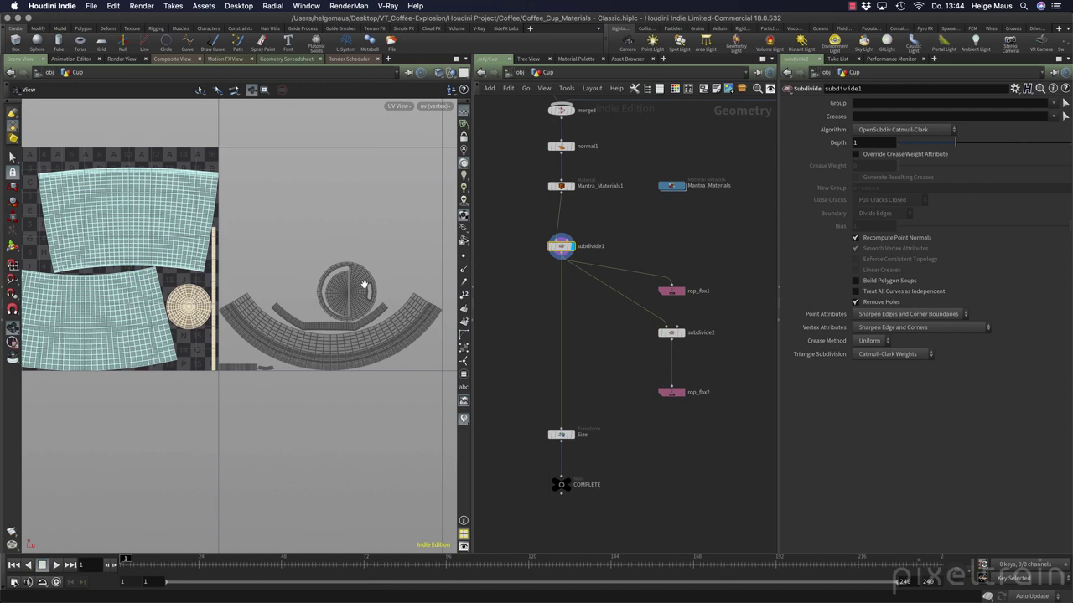
pyautogui.moveTo(507, 596)
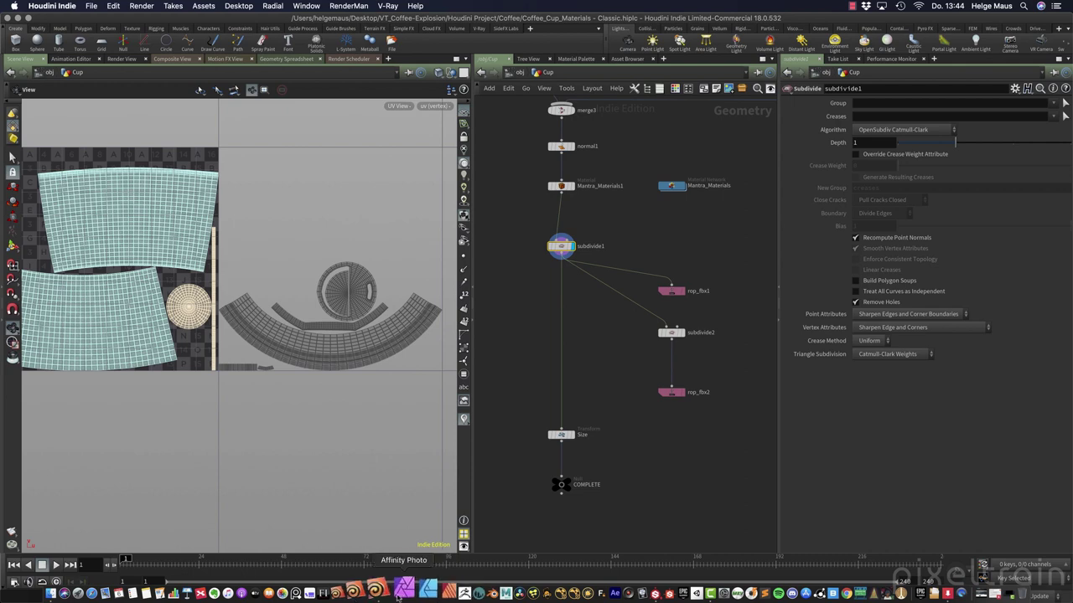
pyautogui.click(633, 591)
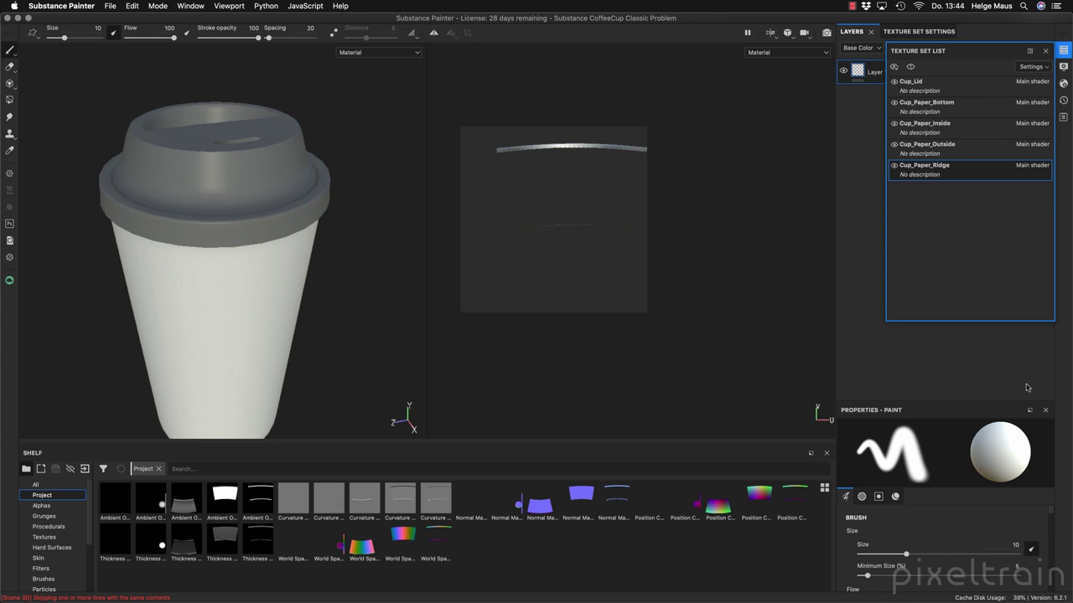
# - Activate the Cup_Lid texture set, close the list to see Layer 1, and orbit onto the lid
pyautogui.click(941, 90)
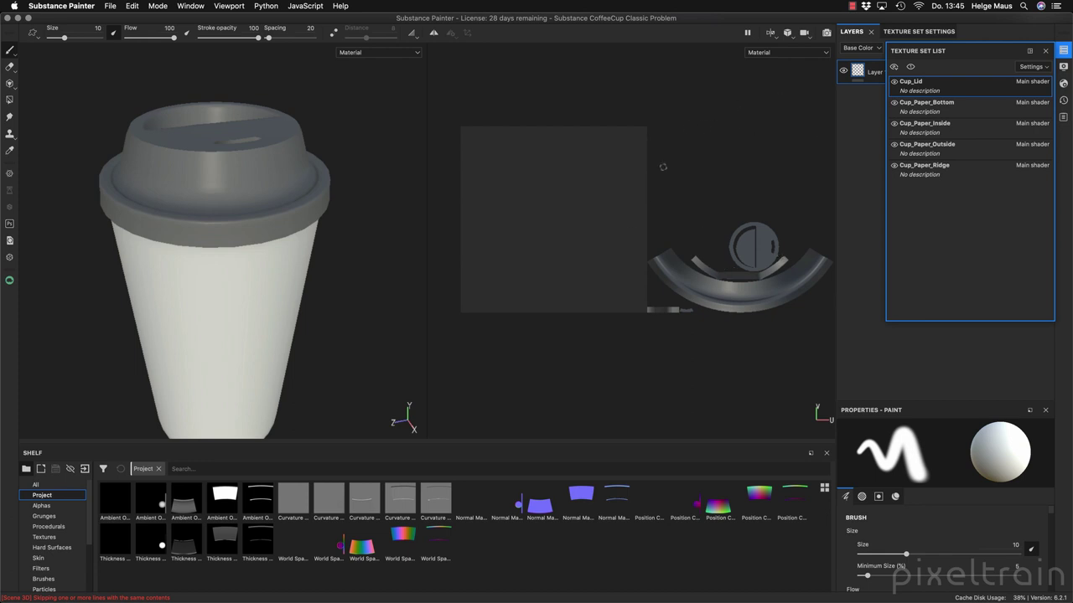
pyautogui.click(1064, 50)
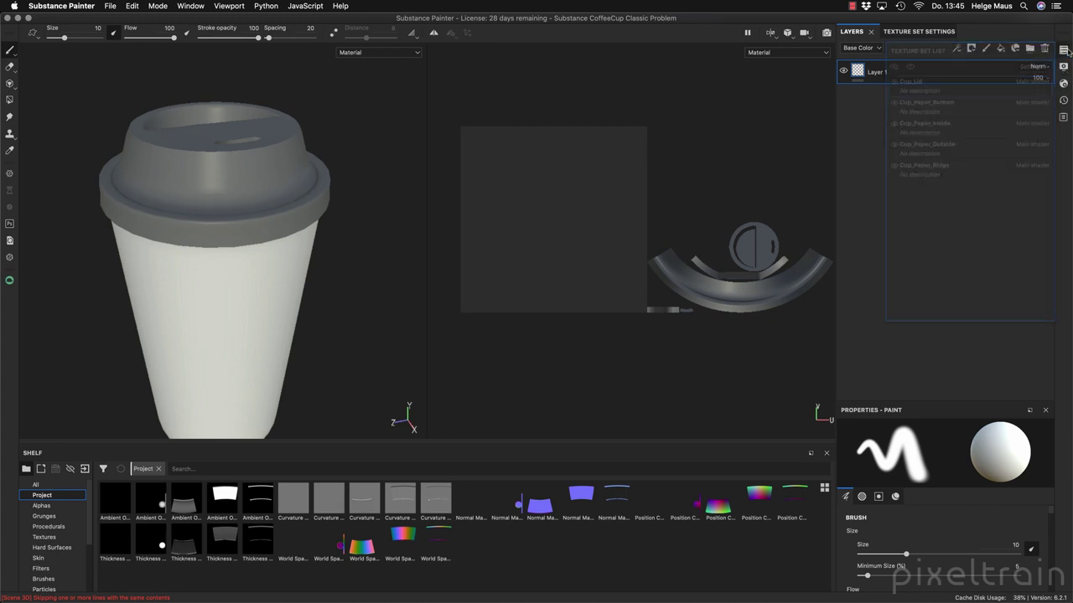
pyautogui.click(1064, 50)
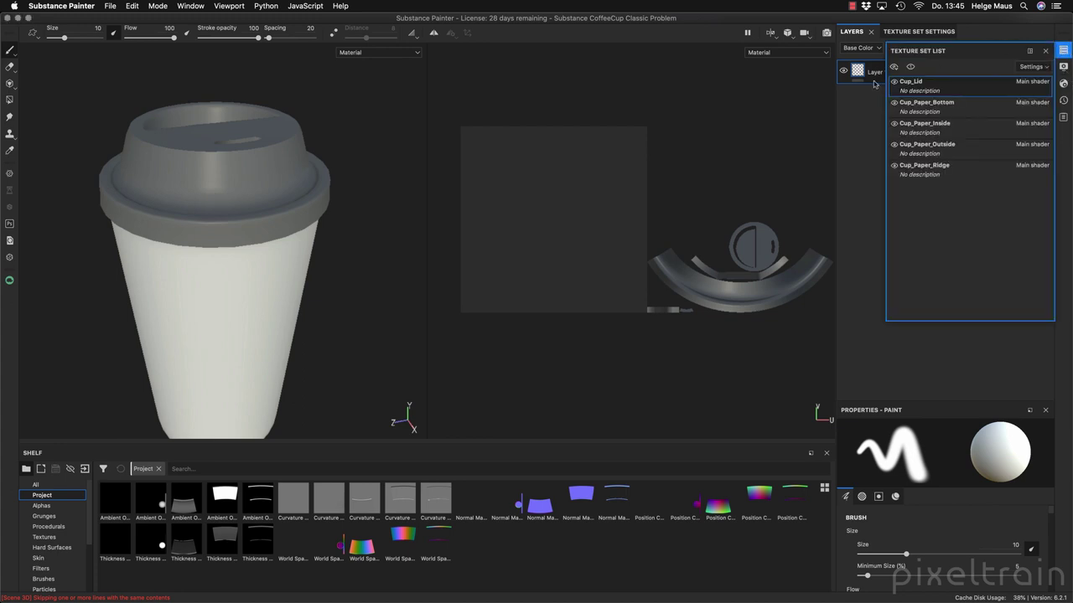
pyautogui.click(1064, 50)
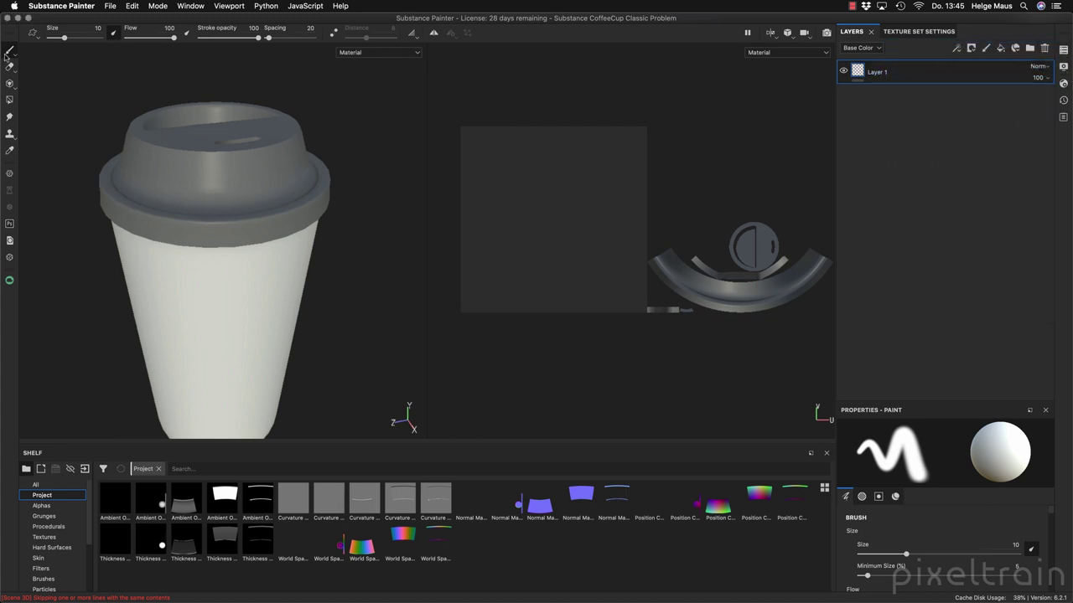
pyautogui.moveTo(8, 50)
pyautogui.keyDown('alt'); pyautogui.moveTo(216, 164); pyautogui.dragTo(239, 208); pyautogui.keyUp('alt')
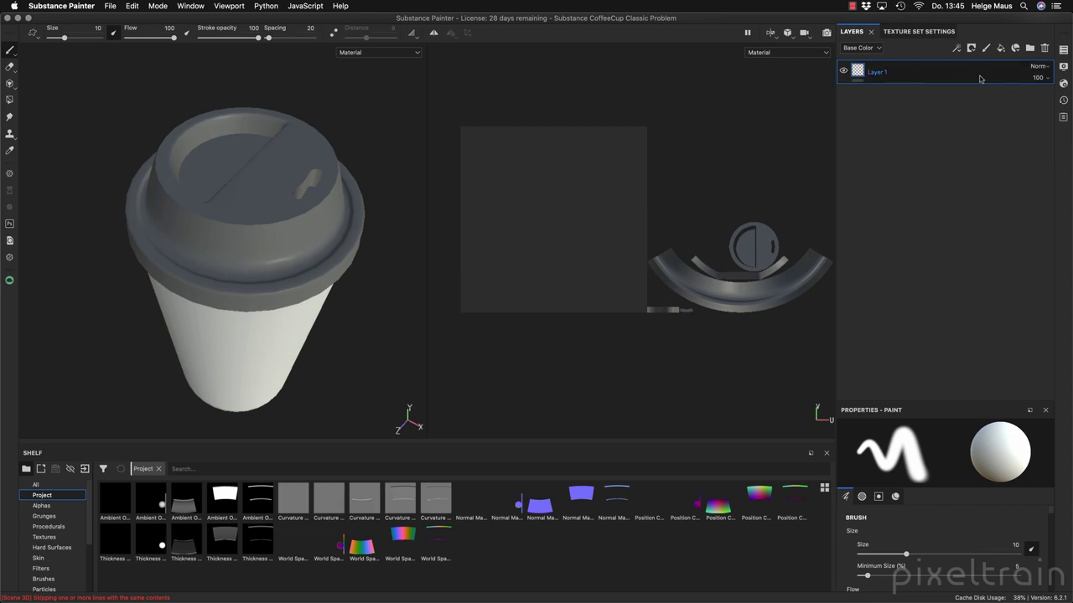
# - Add Fill layer 1 above Layer 1 and set its base colour to a vivid red
pyautogui.click(999, 48)
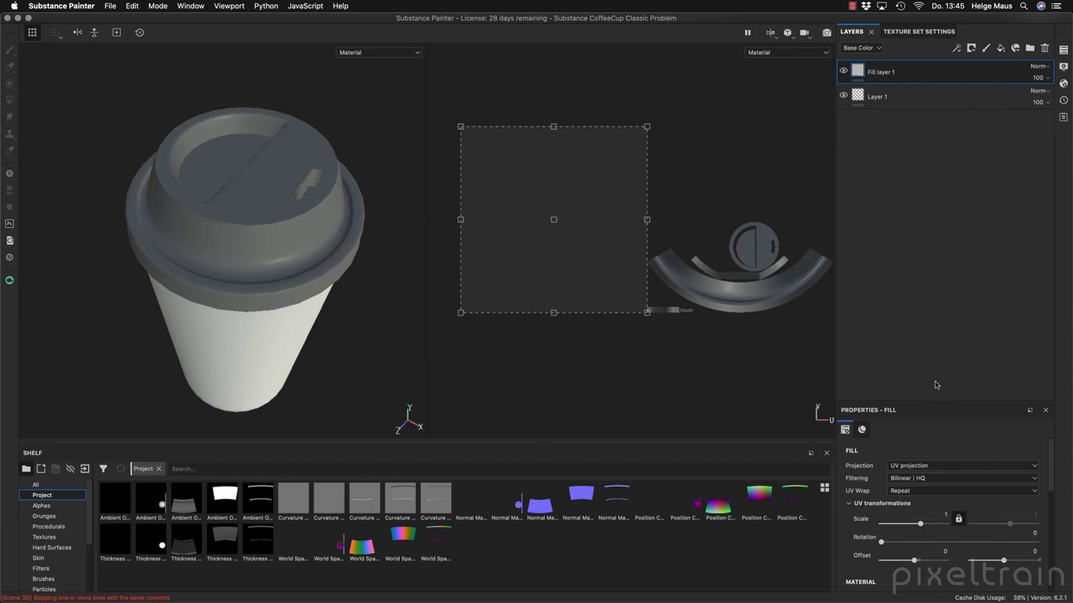
pyautogui.moveTo(937, 402); pyautogui.dragTo(945, 212)
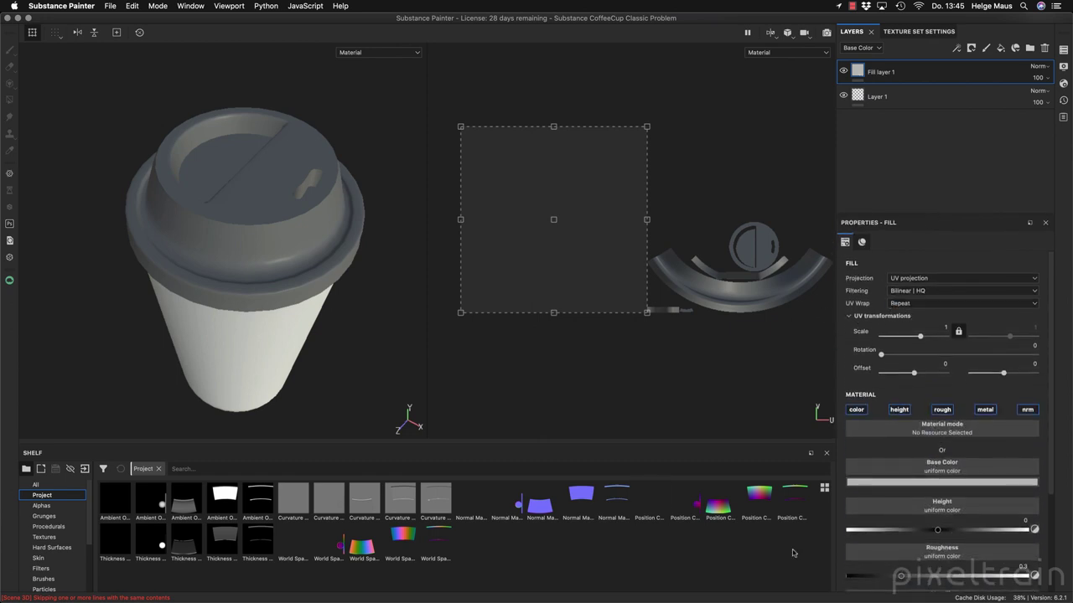
pyautogui.click(935, 484)
pyautogui.click(964, 427)
pyautogui.moveTo(963, 427); pyautogui.dragTo(1001, 373)
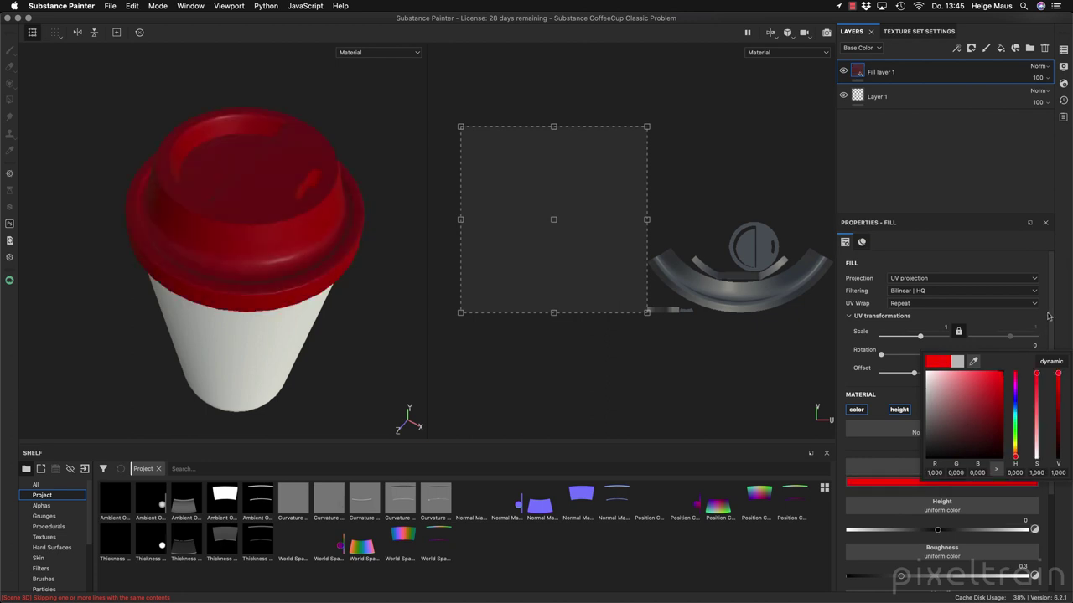
pyautogui.click(974, 222)
# - Orbit the cup to show the red lid top, then switch to Houdini
pyautogui.keyDown('alt'); pyautogui.moveTo(232, 251); pyautogui.dragTo(202, 237); pyautogui.keyUp('alt')
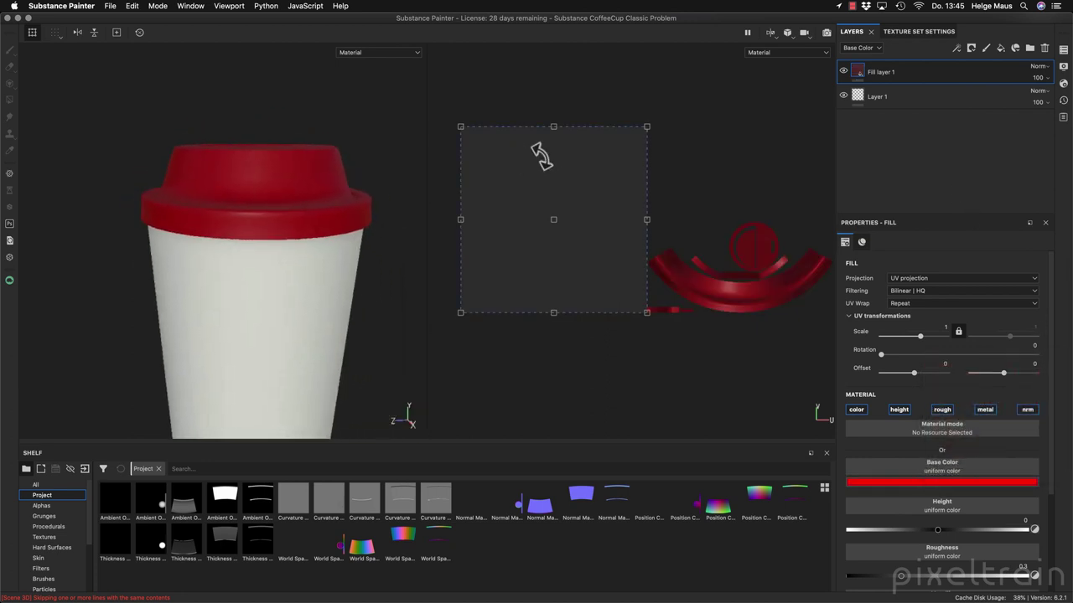
pyautogui.keyDown('alt'); pyautogui.moveTo(242, 219); pyautogui.dragTo(282, 358); pyautogui.keyUp('alt')
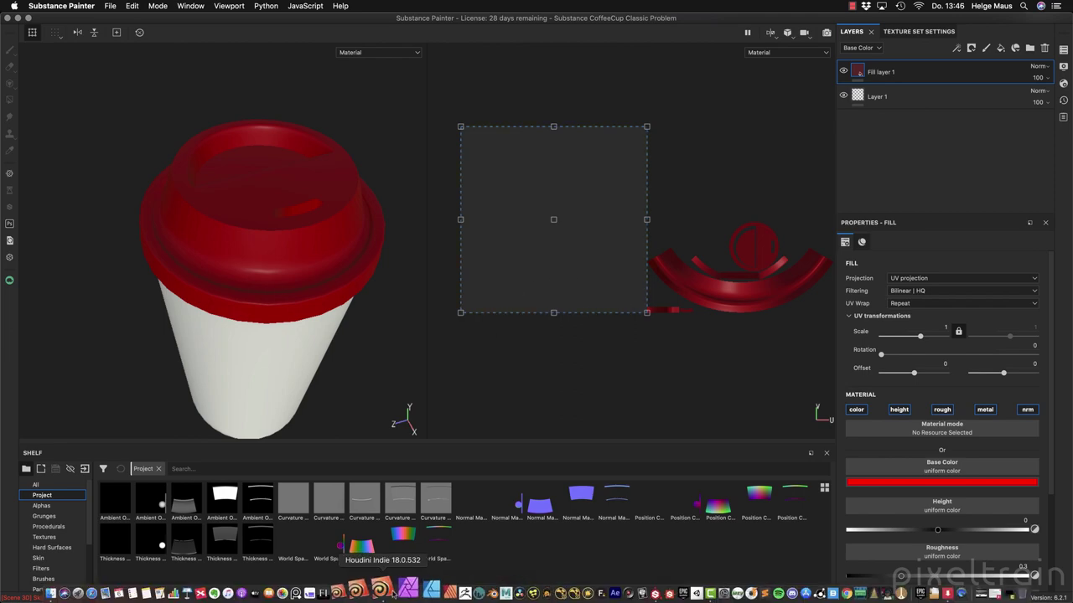
pyautogui.click(390, 595)
# - Save the scene, pan to the lid chain, and display the uvlayout1 node
pyautogui.press('super+s')
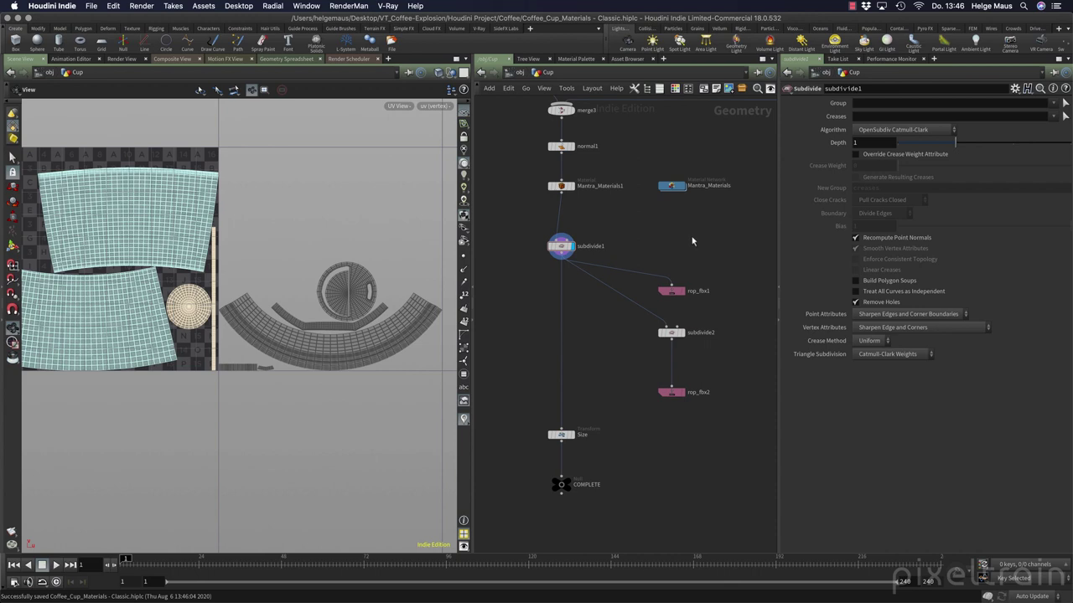
pyautogui.moveTo(691, 219); pyautogui.dragTo(689, 328, button='middle')
pyautogui.moveTo(655, 226); pyautogui.dragTo(635, 326, button='middle')
pyautogui.scroll(3, 645, 280)
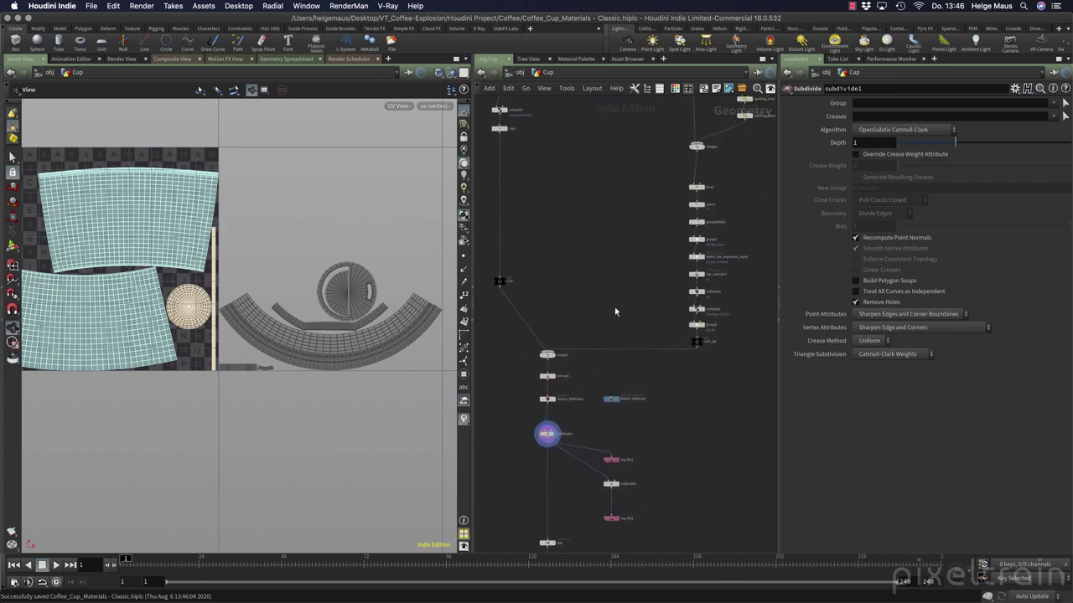
pyautogui.moveTo(605, 285); pyautogui.dragTo(567, 280, button='middle')
pyautogui.moveTo(692, 346)
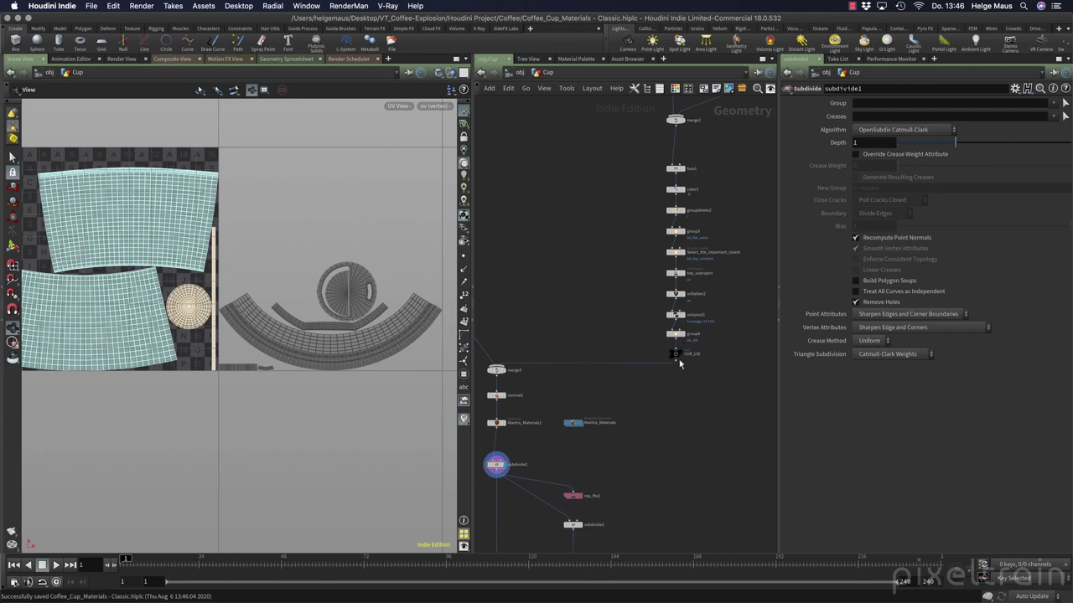
pyautogui.scroll(4, 702, 352)
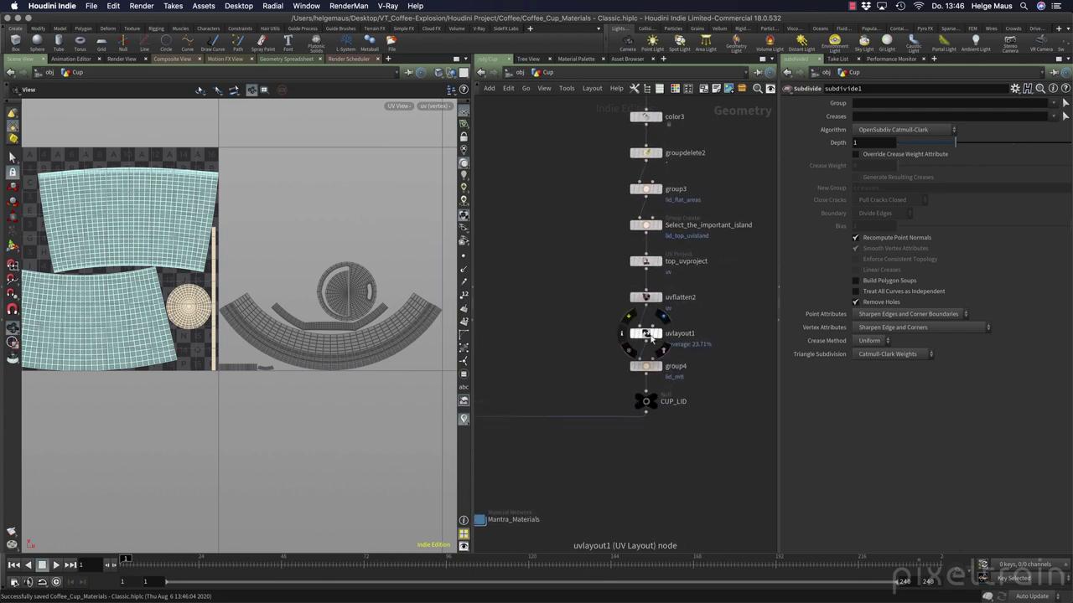
pyautogui.click(651, 335)
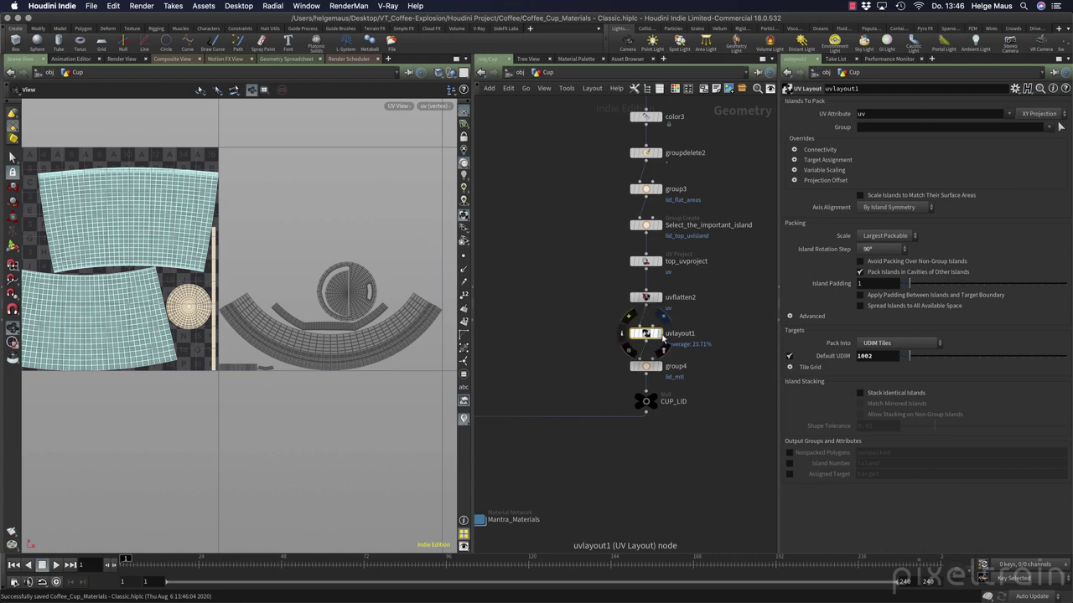
pyautogui.click(657, 333)
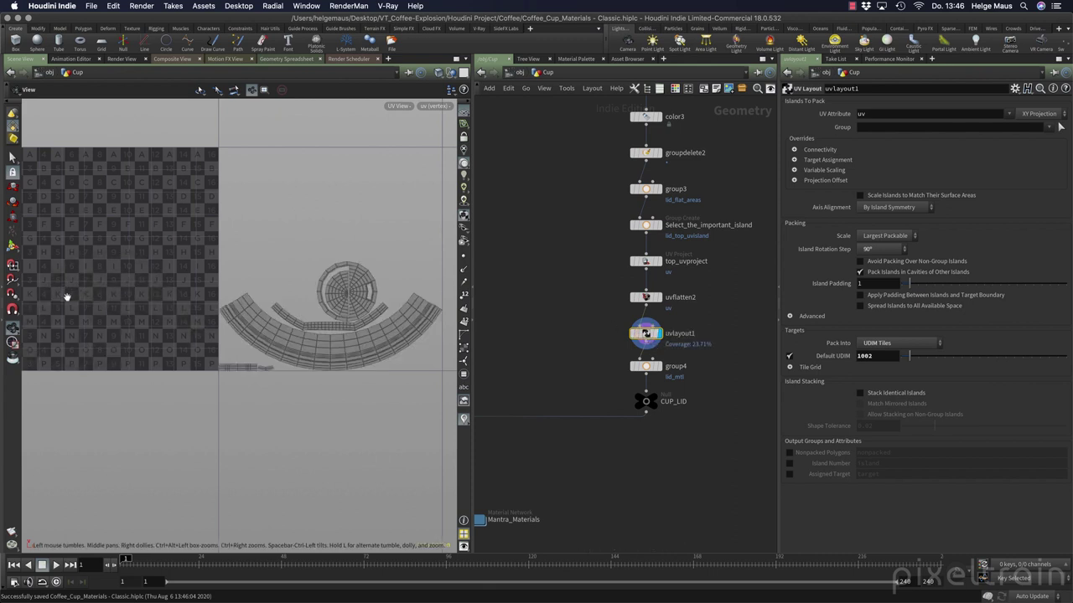
# - Split into four views, frame the UV tile, and show UVs as wireframe instead of checker
pyautogui.hotkey('space', 'b')
pyautogui.hotkey('space', 'b')
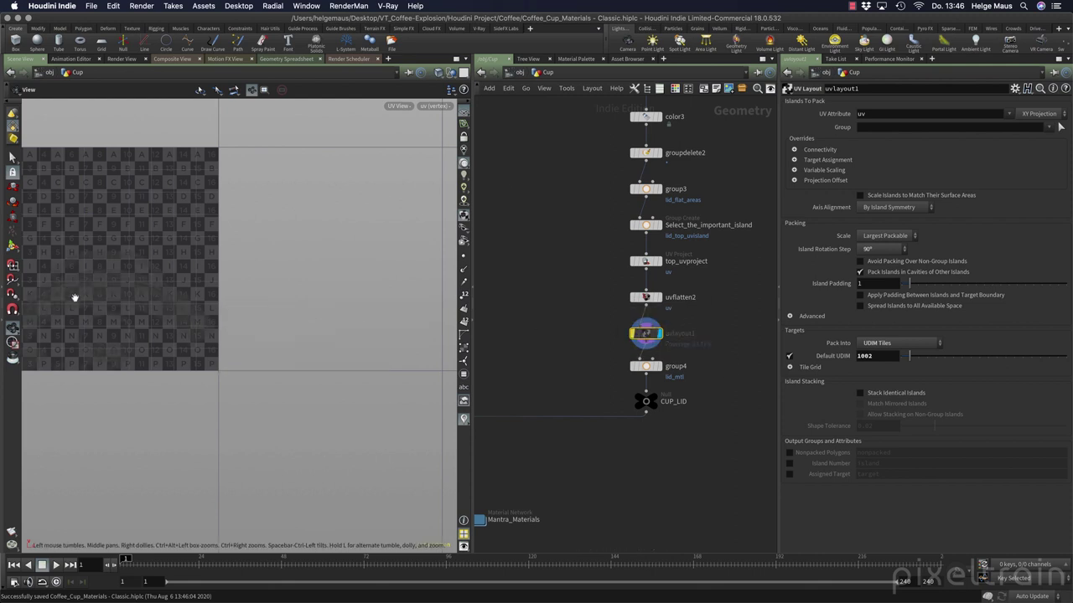
pyautogui.press('h')
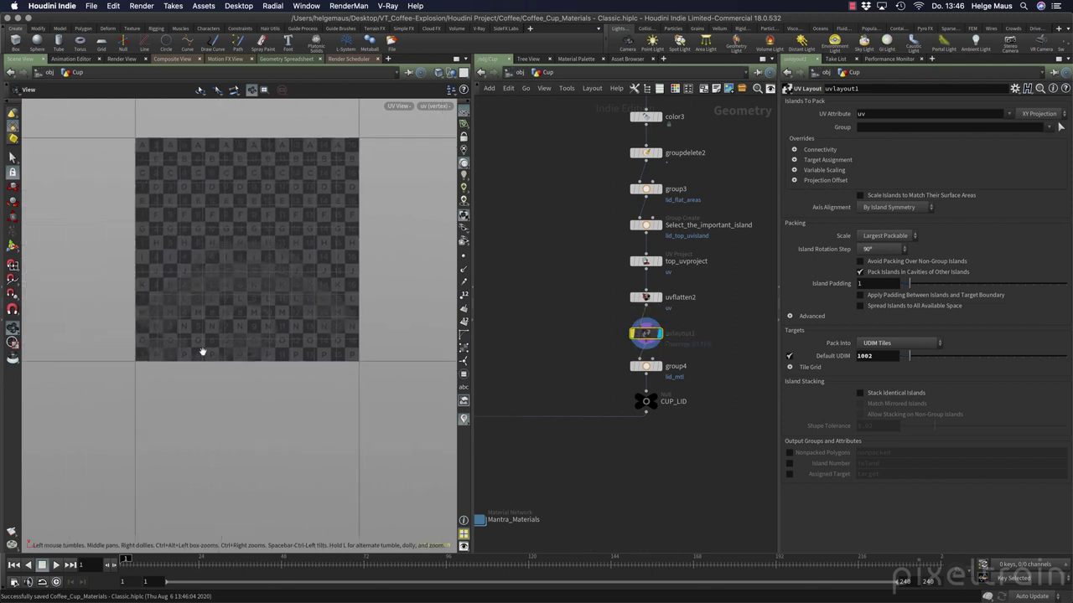
pyautogui.rightClick(323, 217)
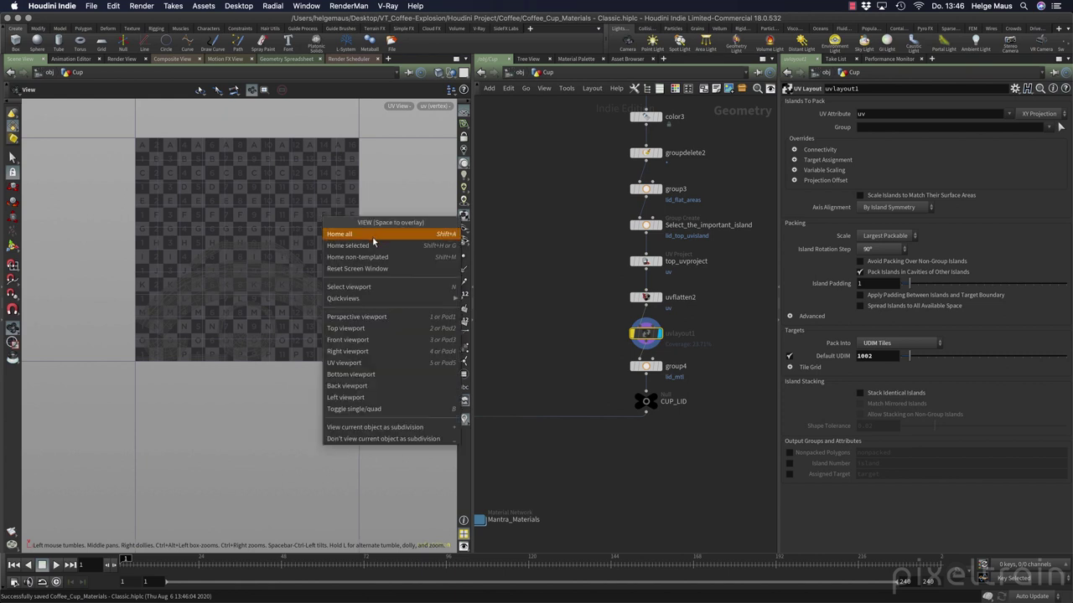
pyautogui.click(371, 151)
pyautogui.click(434, 106)
pyautogui.moveTo(434, 159)
pyautogui.click(495, 159)
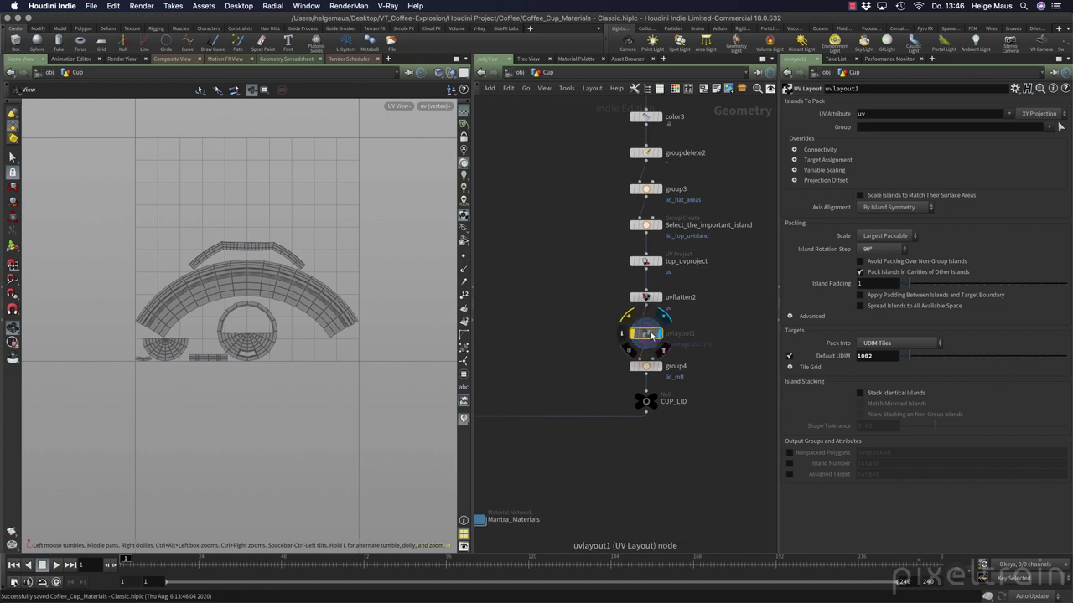
# - Unbypass uvlayout1 and view the lid islands packed into UDIM 1002
pyautogui.press('q')
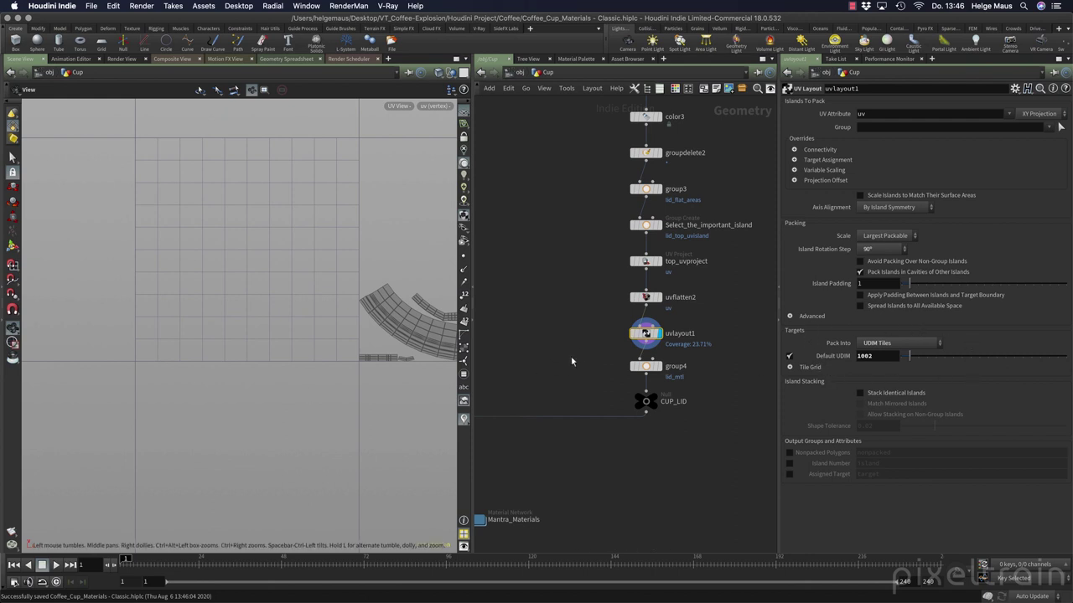
pyautogui.click(657, 334)
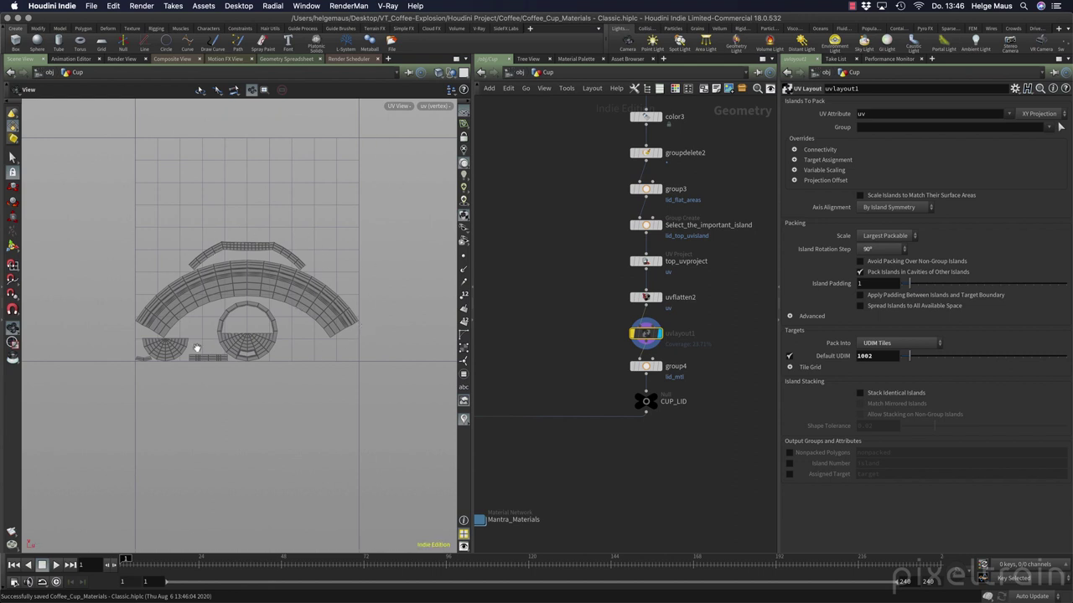
pyautogui.scroll(3, 706, 388)
# - Display the cup's UV islands: first CUP_LID's, then the merged layout from merge3
pyautogui.scroll(-2, 706, 388)
pyautogui.moveTo(606, 354); pyautogui.dragTo(711, 444, button='middle')
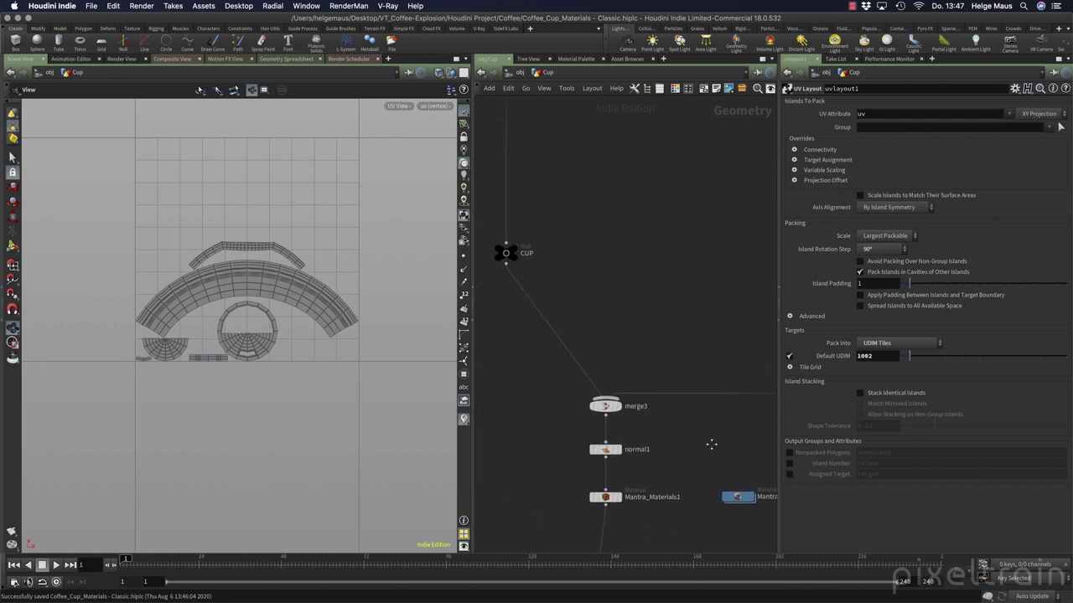
pyautogui.click(517, 252)
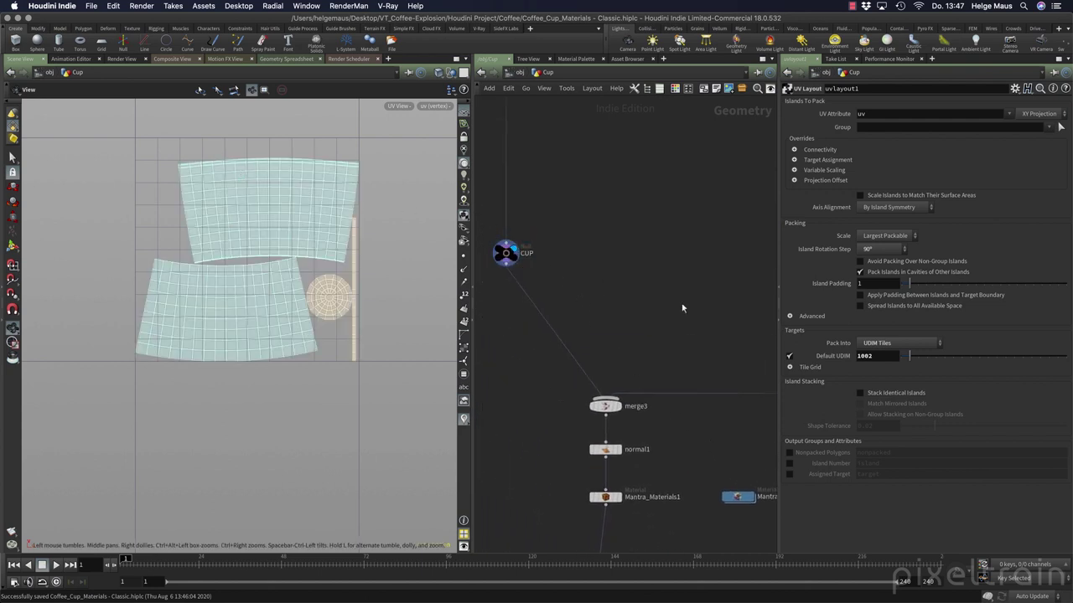
pyautogui.press('f')
pyautogui.click(616, 350)
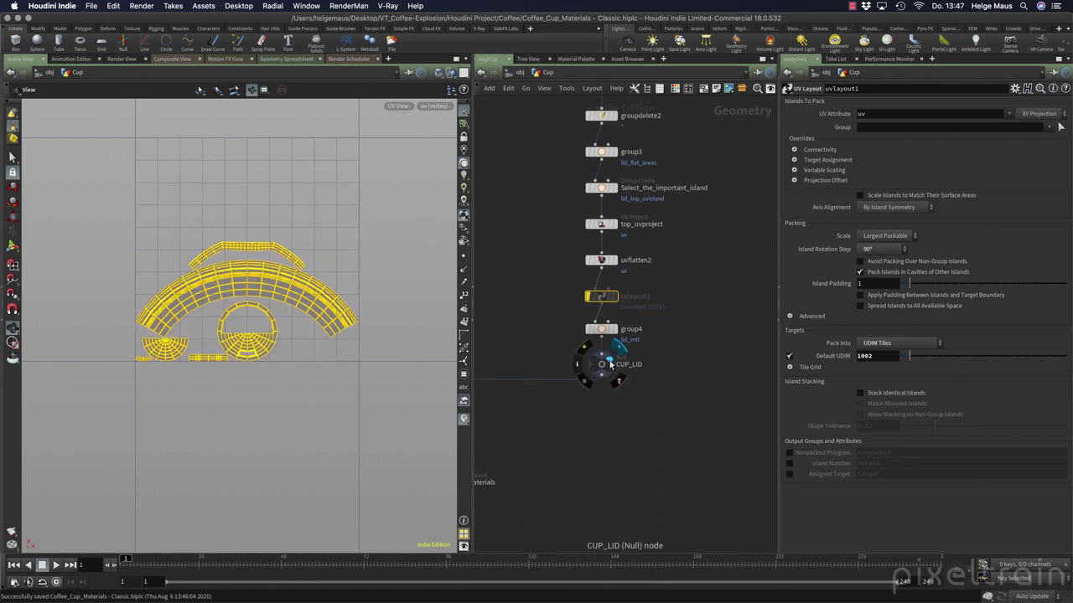
pyautogui.scroll(-10, 582, 335)
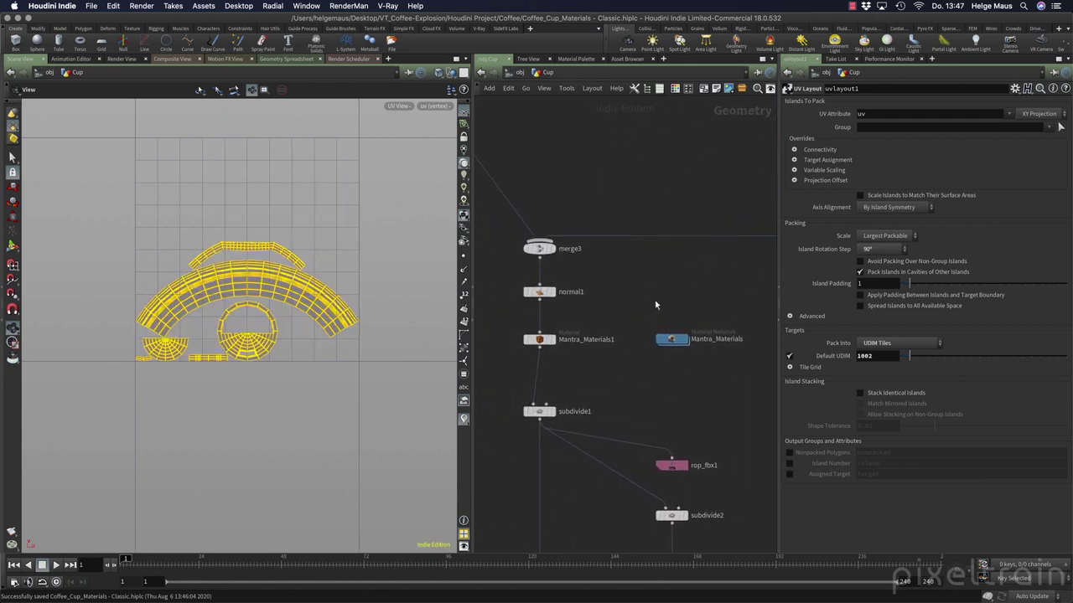
pyautogui.click(560, 251)
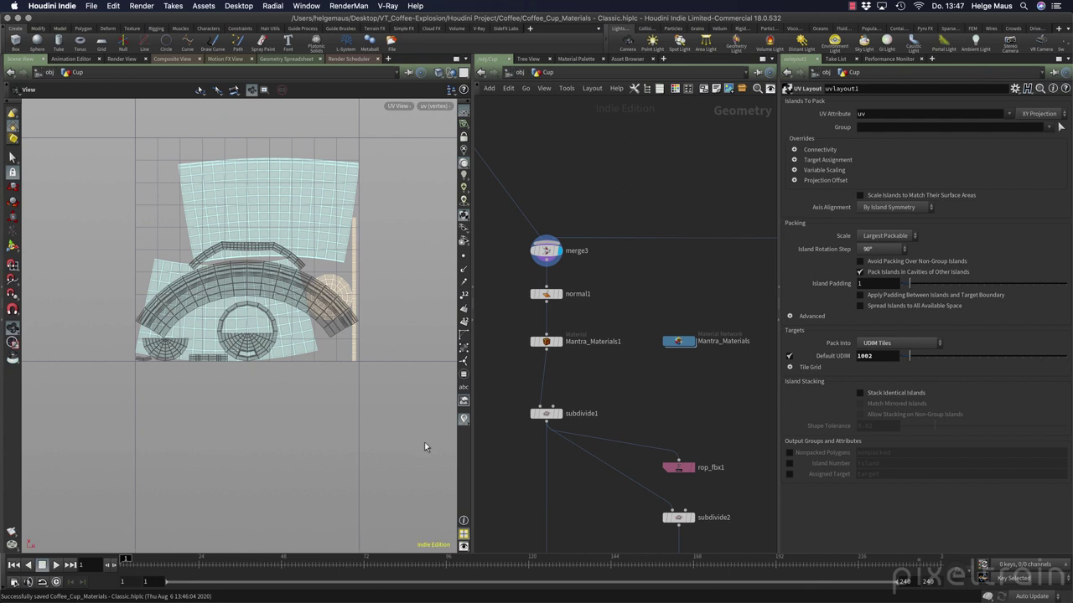
# - Show the cup with Mantra_Materials1 assignments, check material tabs 1–5, and select rop_fbx1
pyautogui.click(555, 344)
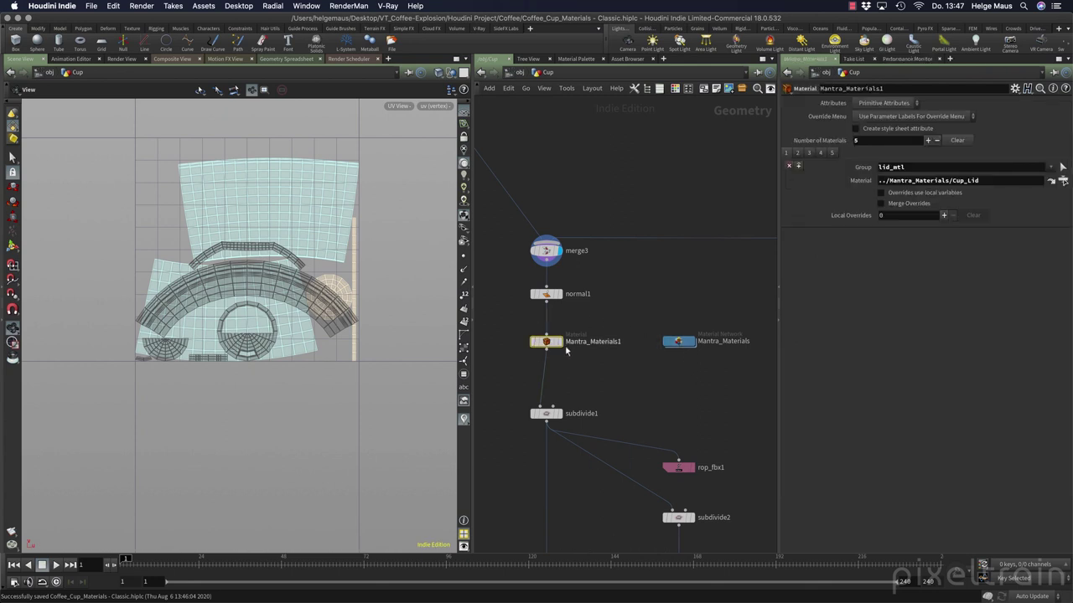
pyautogui.click(561, 347)
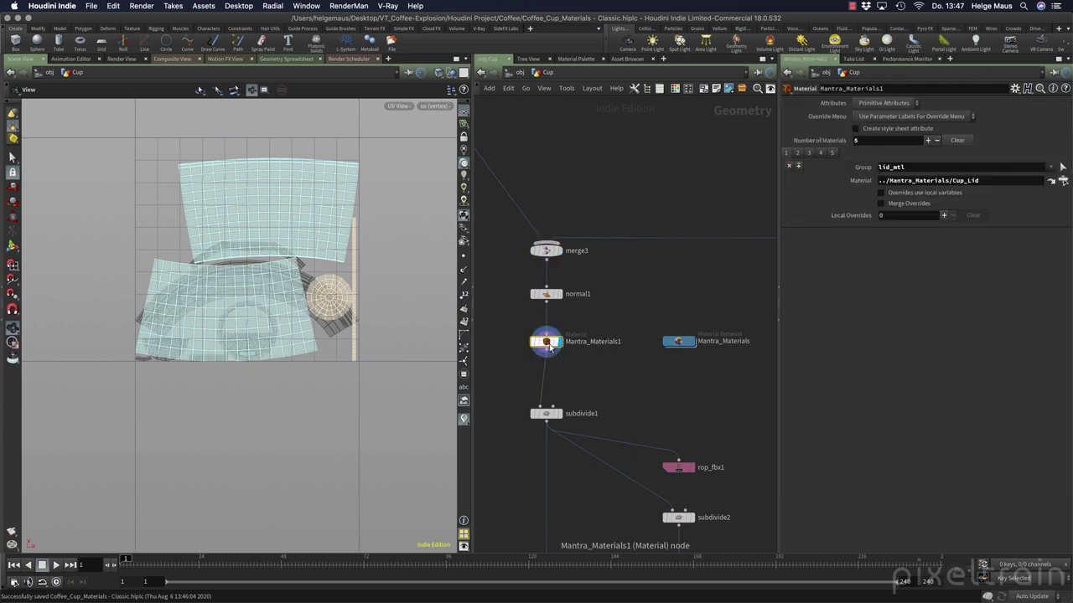
pyautogui.click(797, 153)
pyautogui.click(809, 153)
pyautogui.click(832, 152)
pyautogui.click(785, 154)
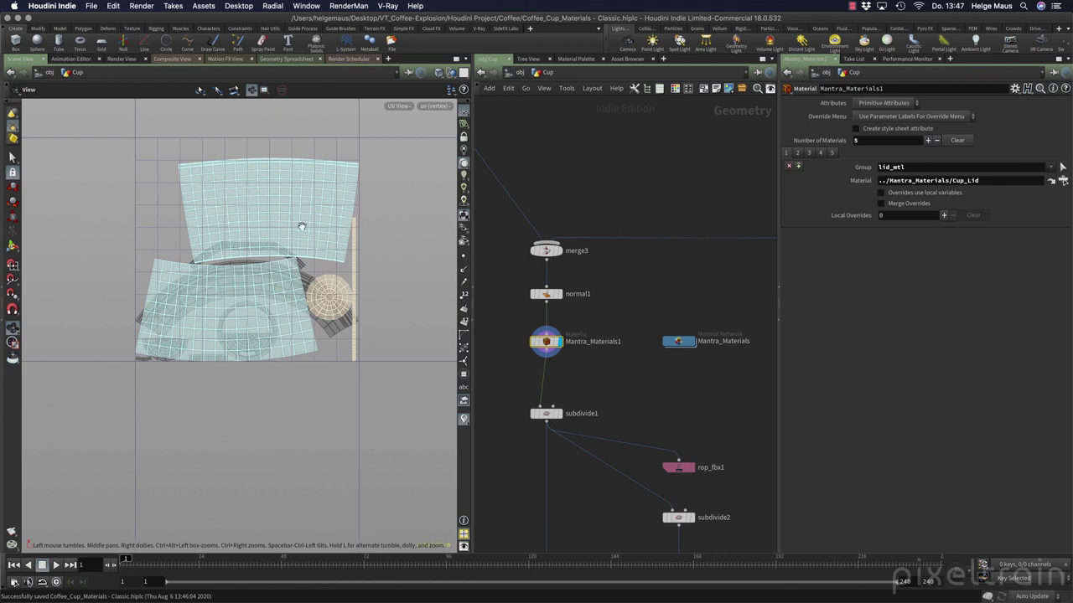
pyautogui.moveTo(644, 415); pyautogui.dragTo(601, 308, button='middle')
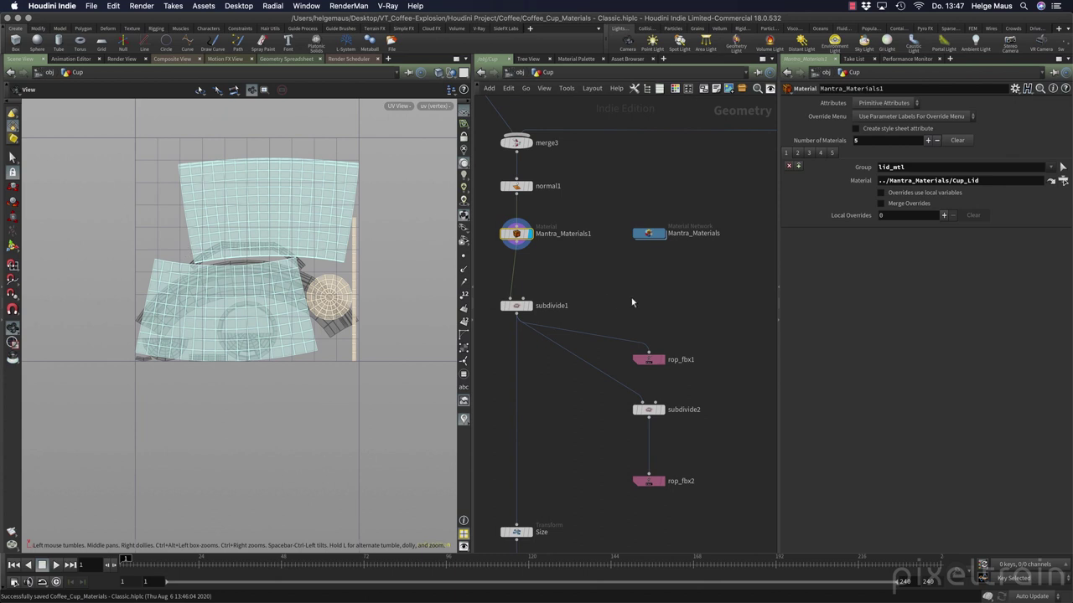
pyautogui.click(648, 359)
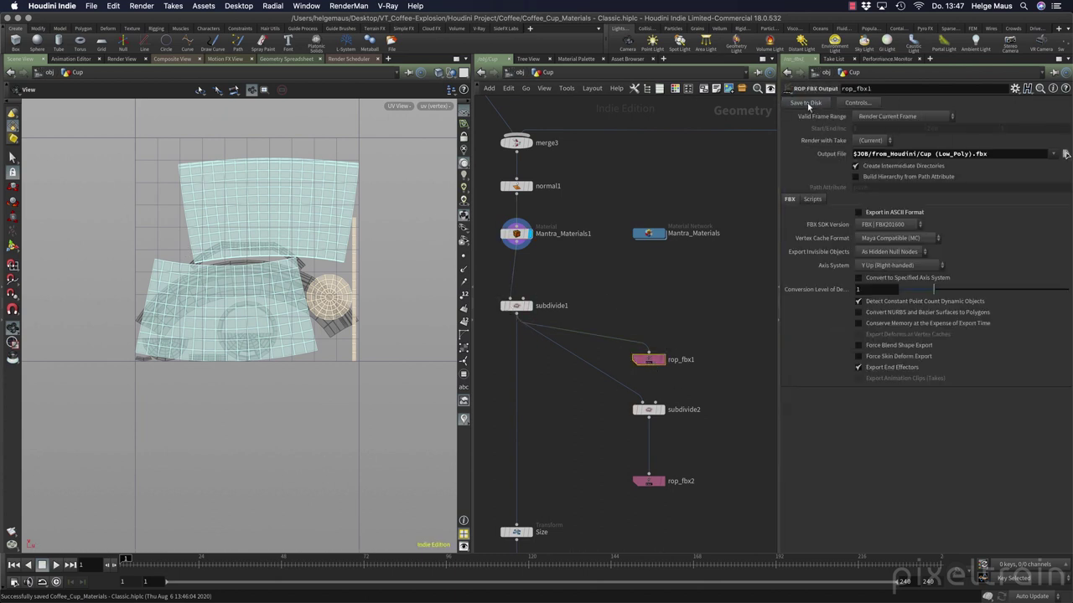
# - Export the high-poly cup via rop_fbx2, save the Houdini scene, and return to Substance Painter
pyautogui.click(648, 481)
pyautogui.click(815, 103)
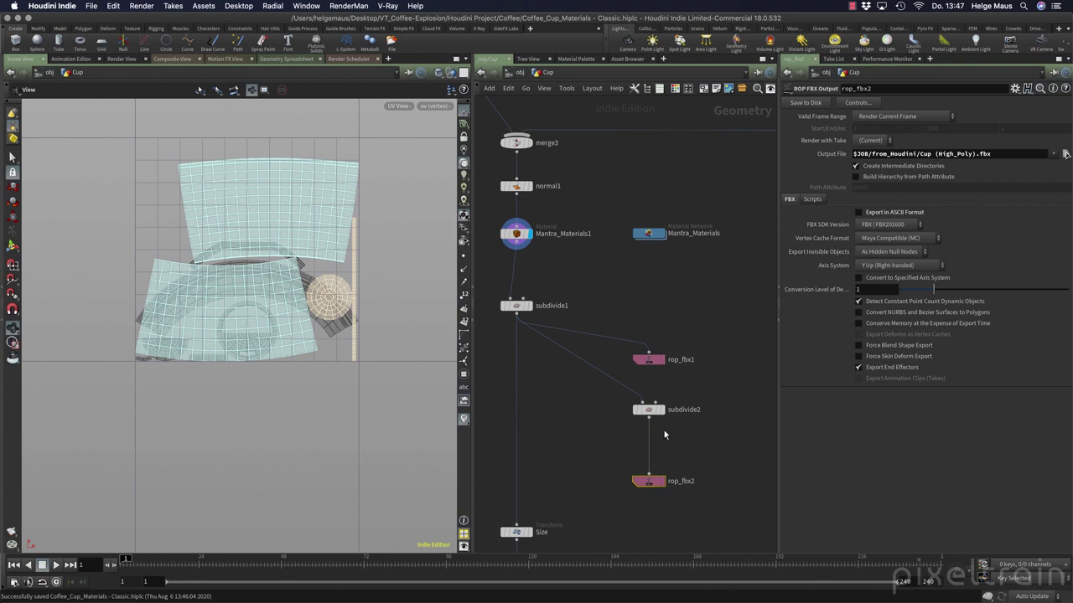
pyautogui.press('super+s')
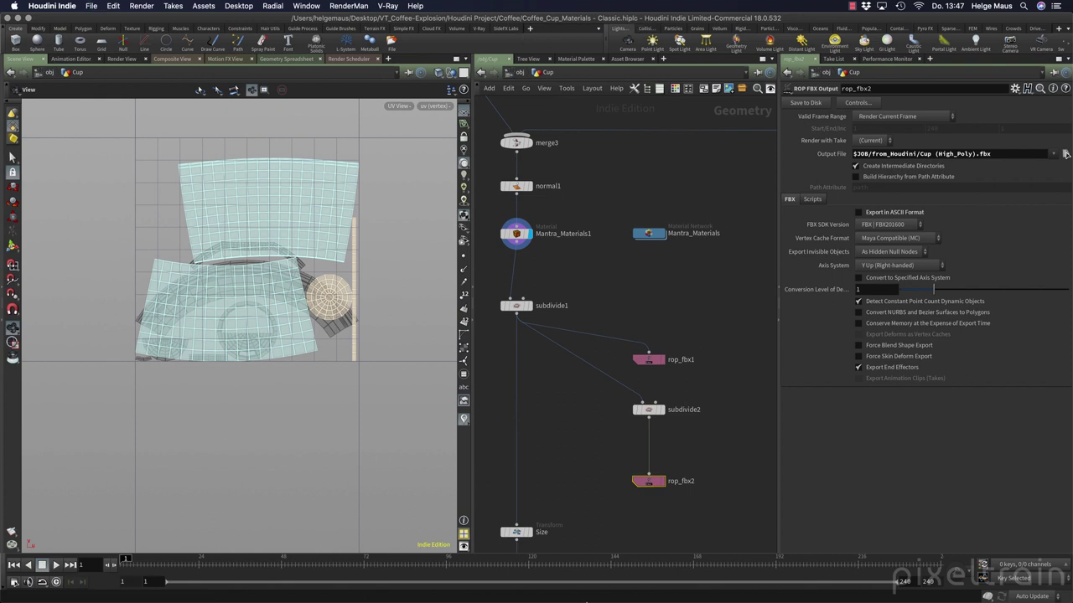
pyautogui.moveTo(575, 590)
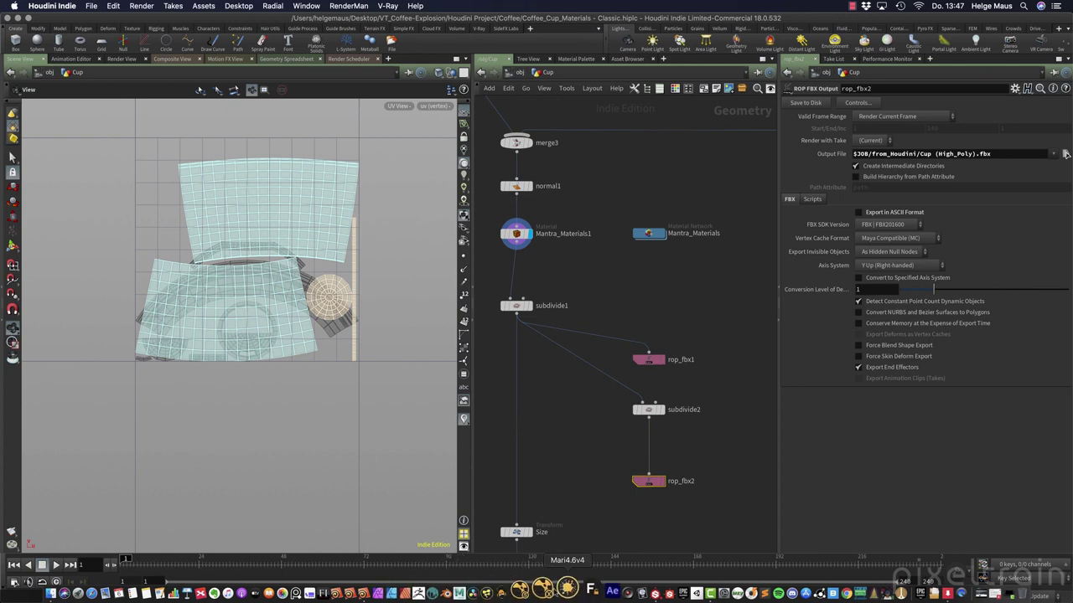
pyautogui.click(632, 590)
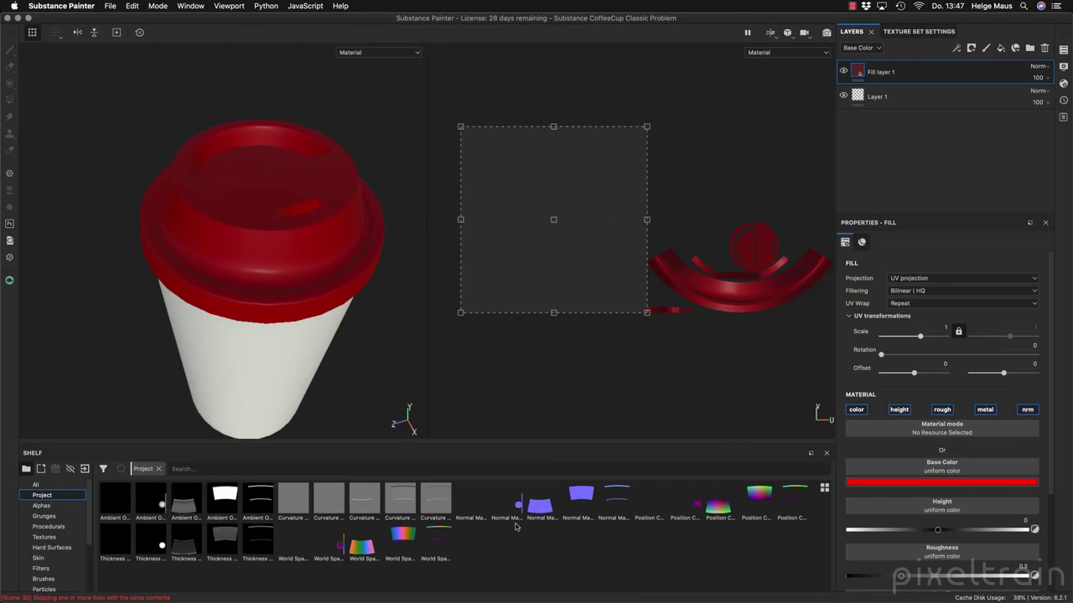
# - Tilt the cup view and check Project Configuration, cancelling it without changes
pyautogui.keyDown('alt'); pyautogui.moveTo(378, 293); pyautogui.dragTo(401, 263); pyautogui.keyUp('alt')
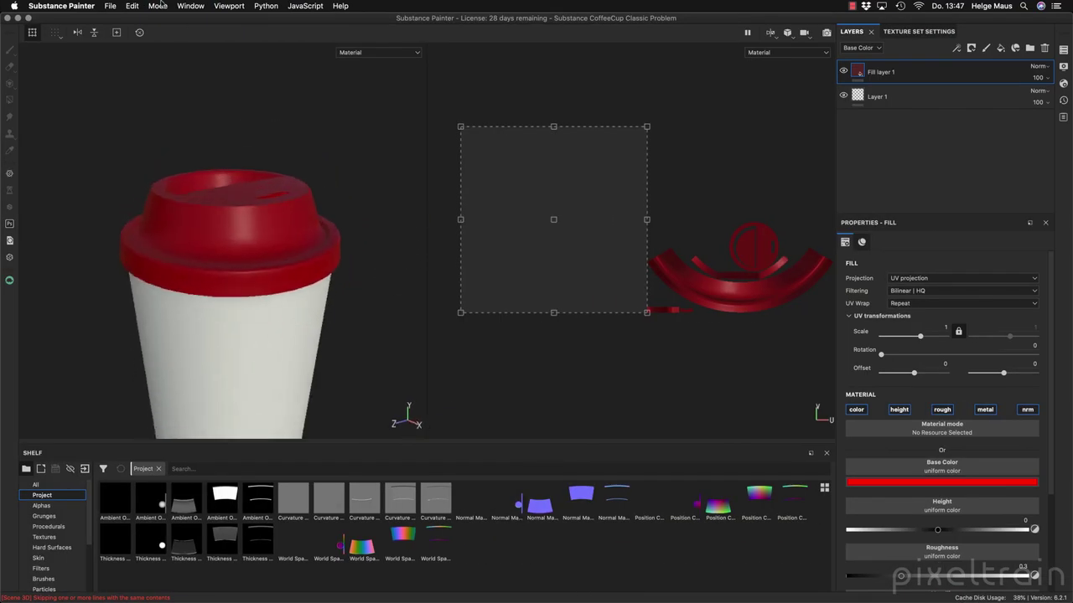
pyautogui.click(133, 5)
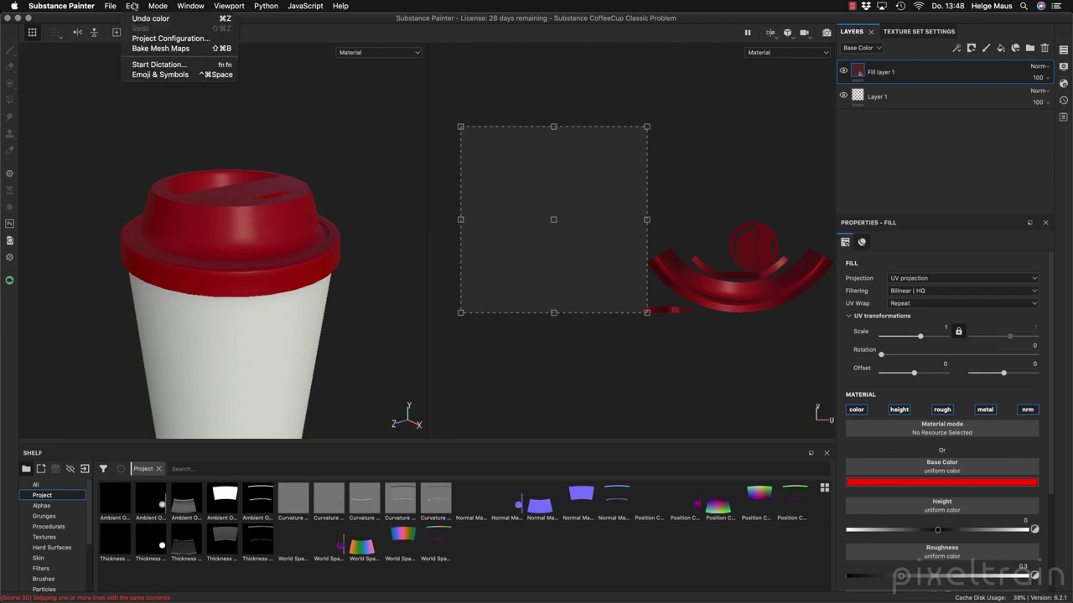
pyautogui.click(158, 39)
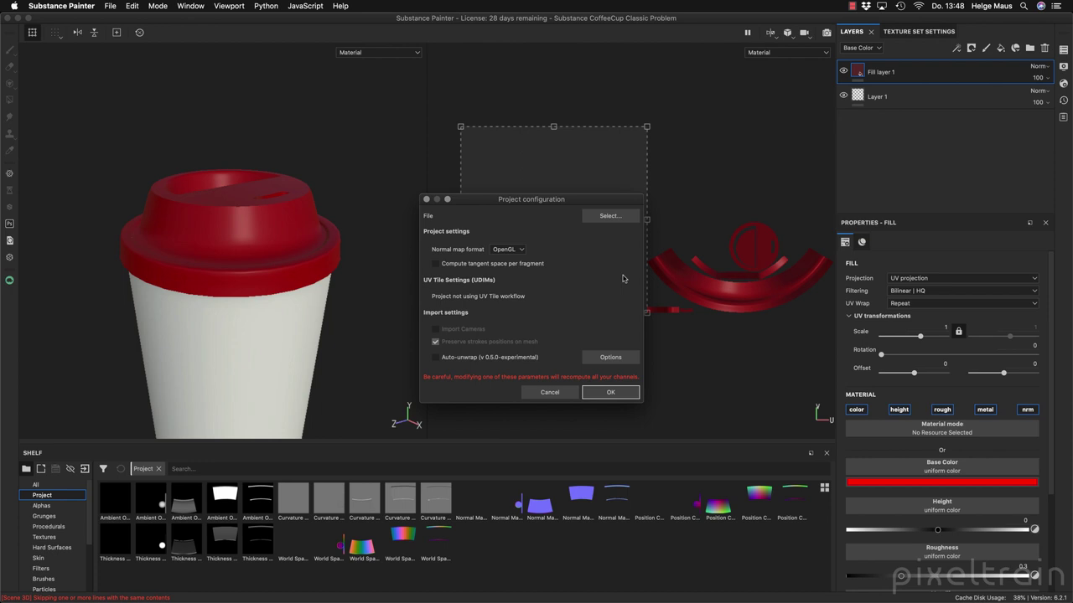
pyautogui.click(550, 392)
# - Start a new project with File > New
pyautogui.click(110, 6)
pyautogui.click(111, 6)
pyautogui.click(112, 6)
pyautogui.click(118, 18)
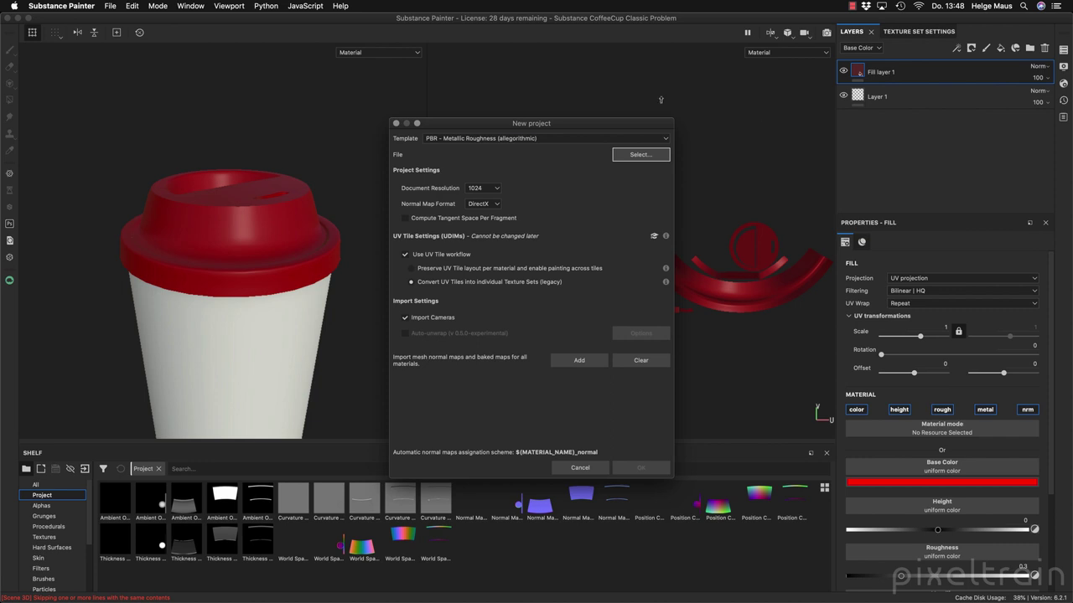
# - Pick Cup (Low_Poly).fbx from from_Houdini as the project mesh and set document resolution to 2048
pyautogui.click(641, 155)
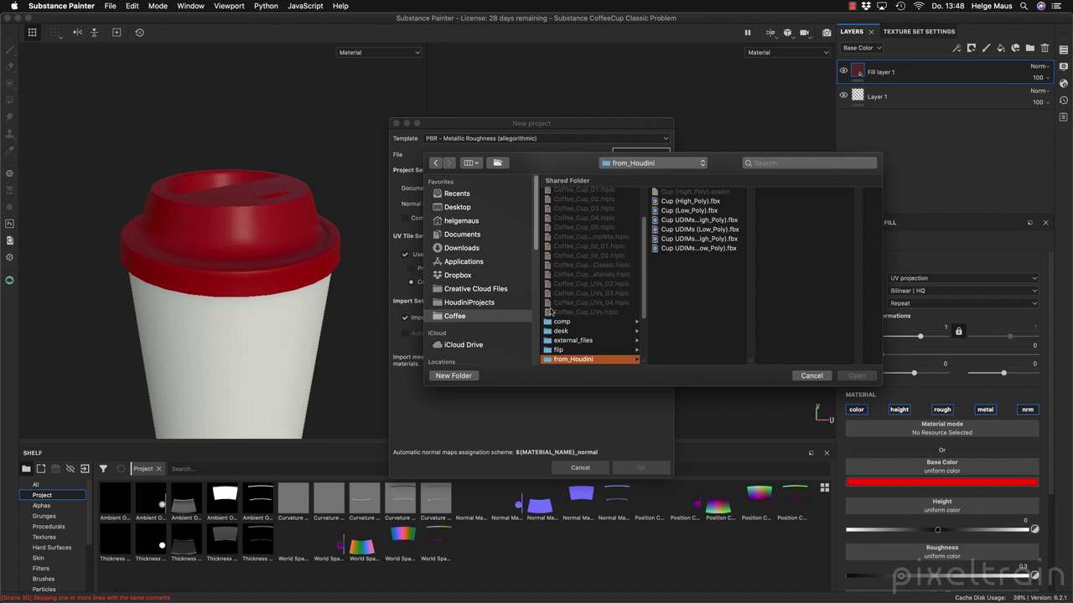
pyautogui.click(689, 211)
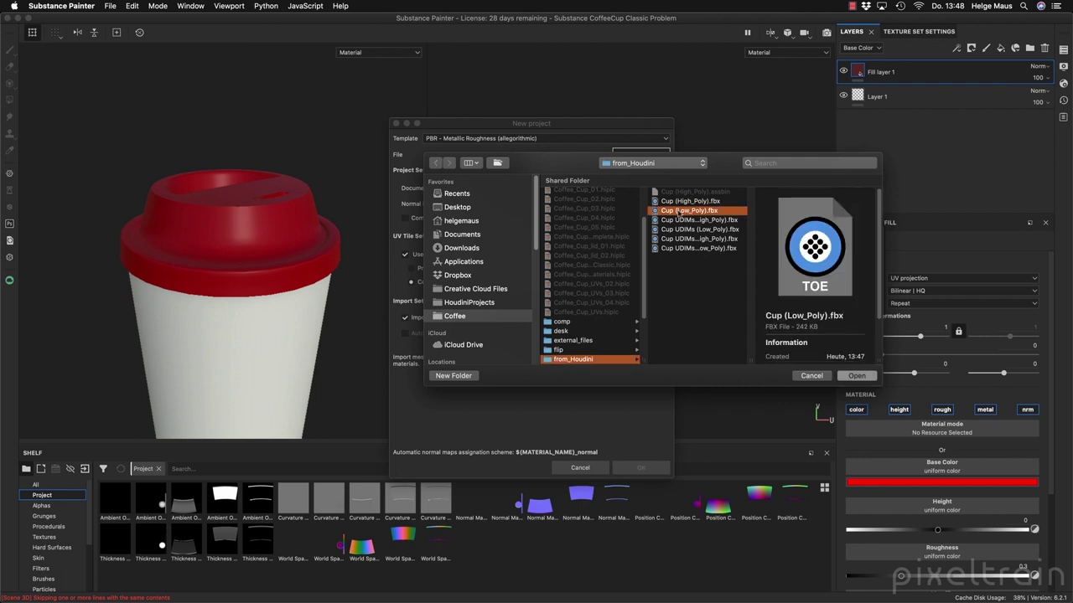
pyautogui.click(855, 377)
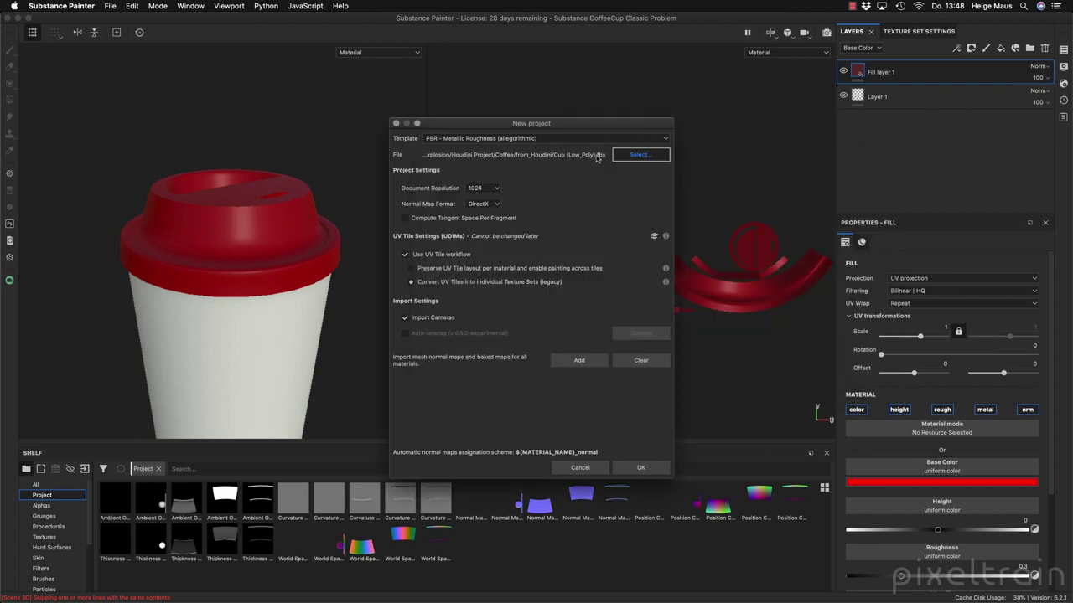
pyautogui.click(490, 190)
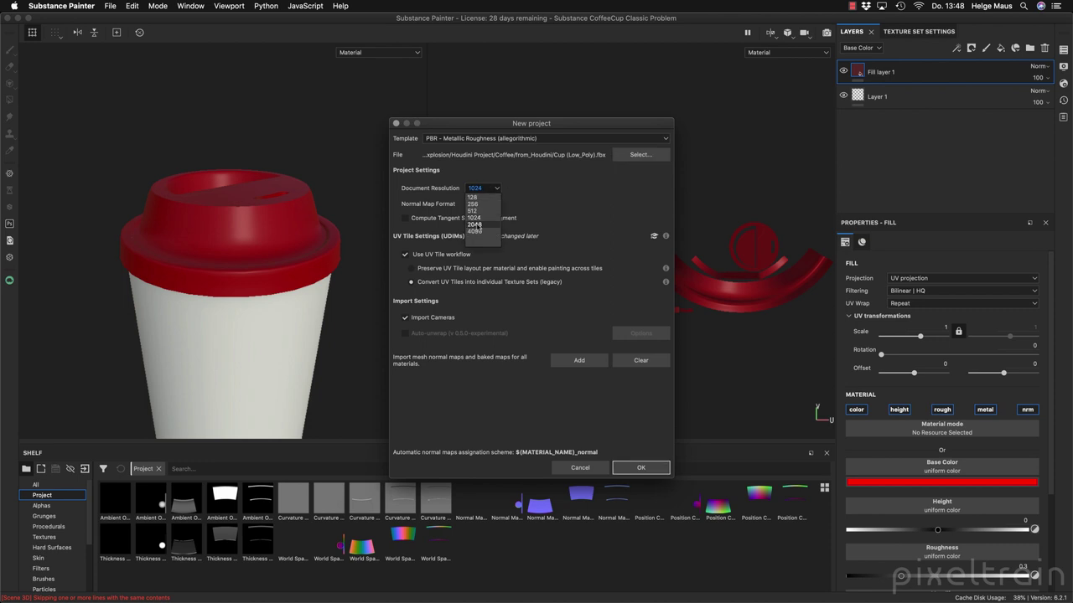
pyautogui.click(474, 225)
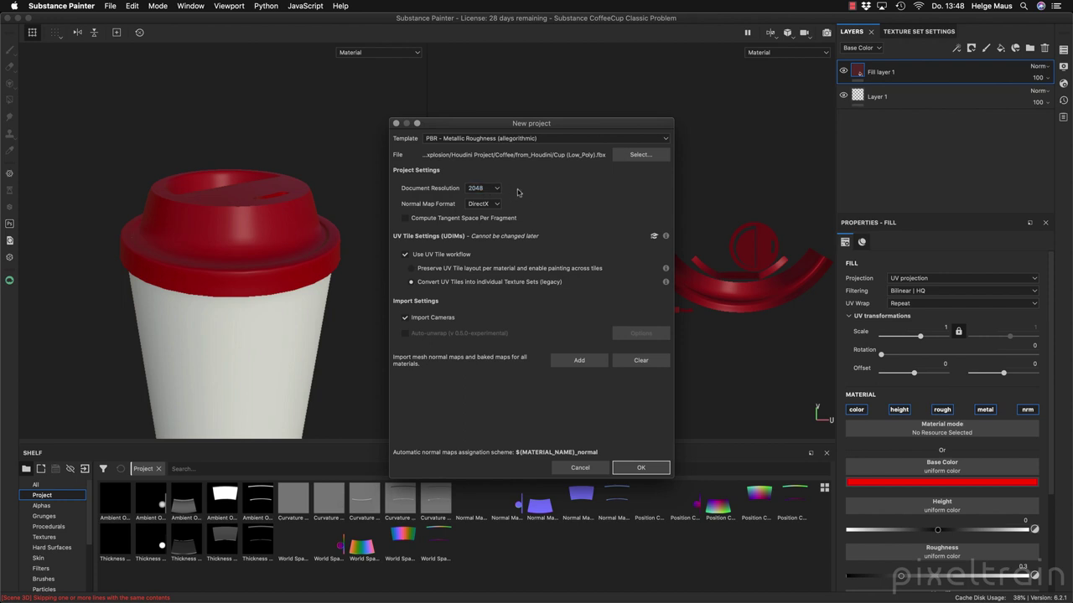
# - Set the normal map format to OpenGL and try the UV tile workflow options
pyautogui.click(483, 204)
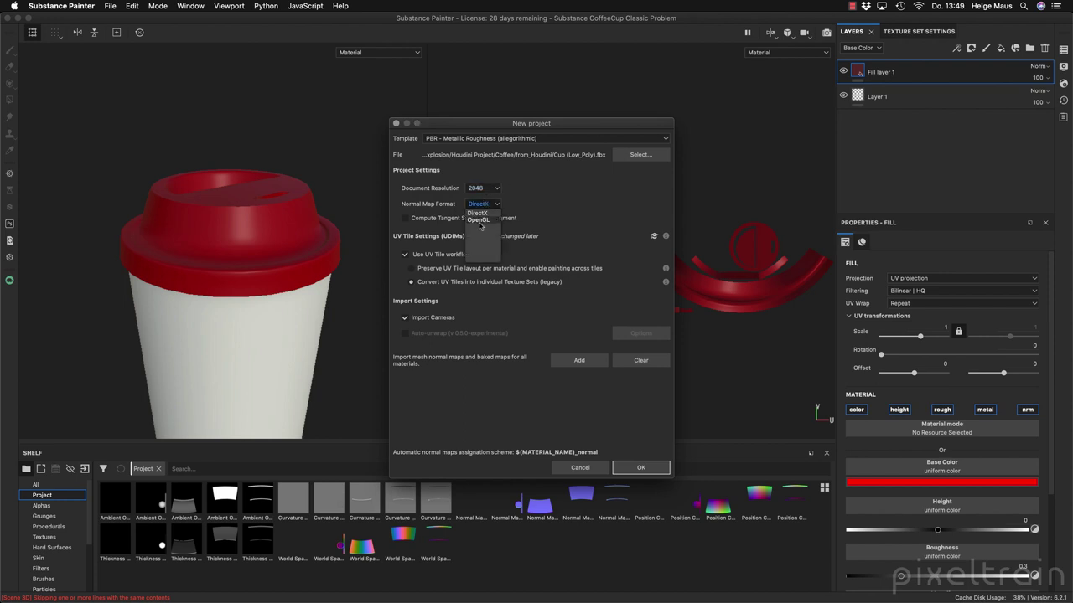
pyautogui.click(481, 211)
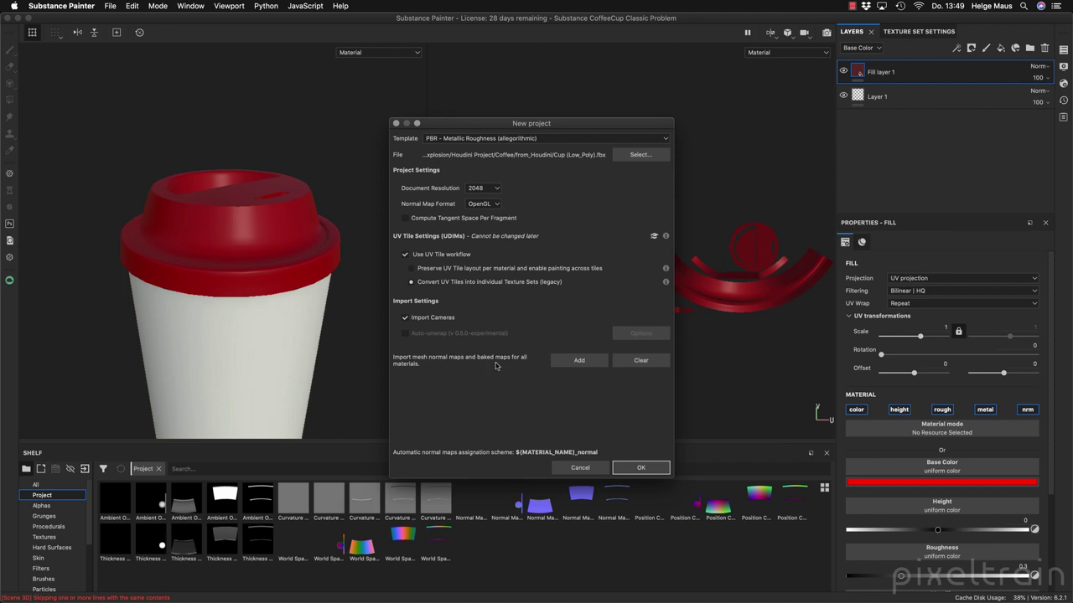
pyautogui.click(430, 269)
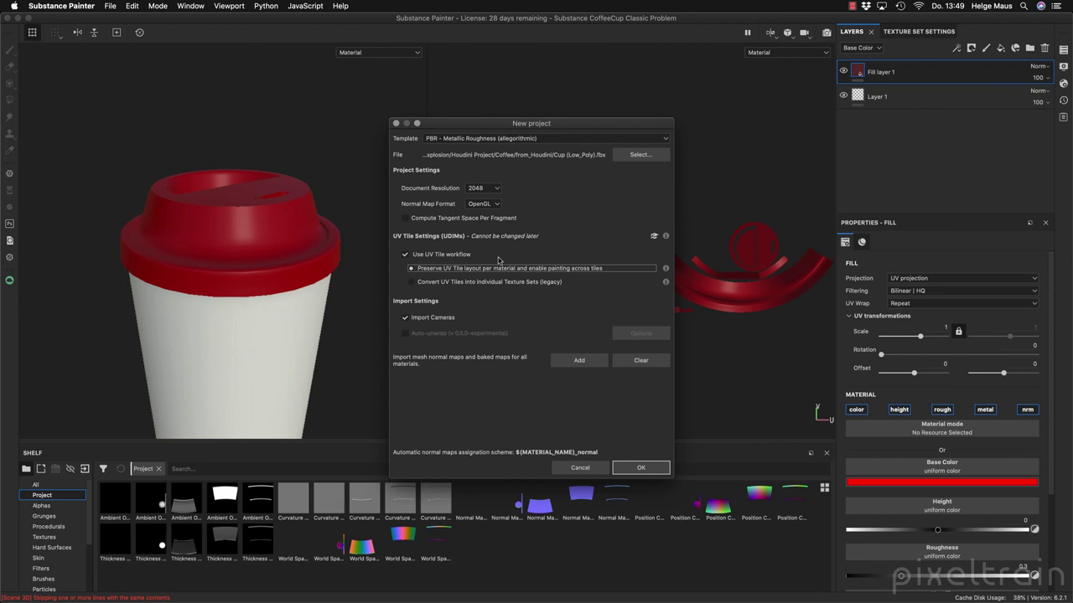
pyautogui.click(405, 254)
pyautogui.click(418, 257)
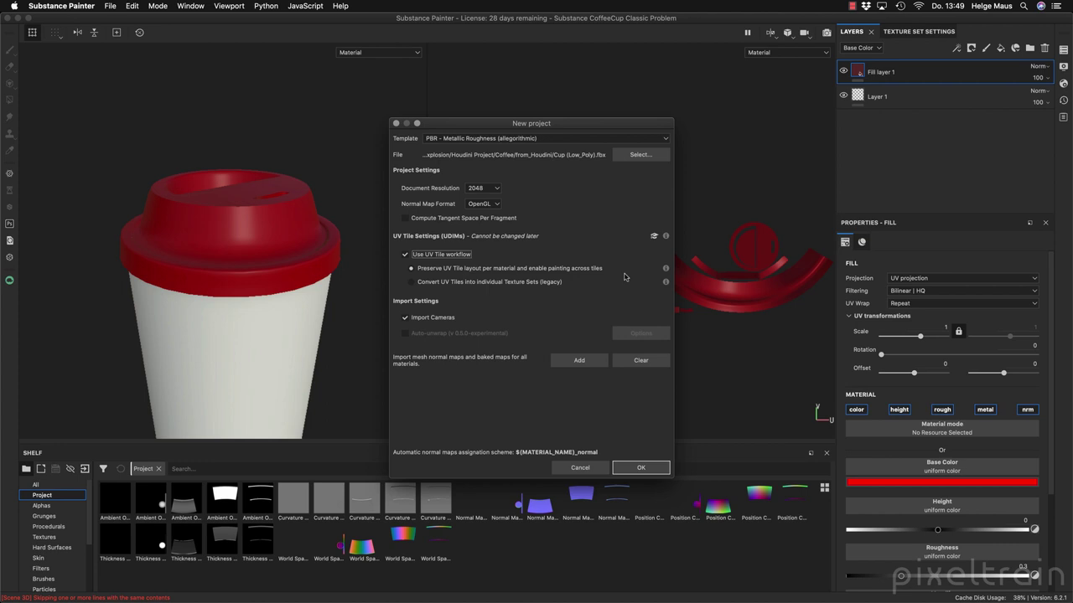
# - Leave the UV tile workflow unchecked and confirm the new project settings
pyautogui.click(424, 285)
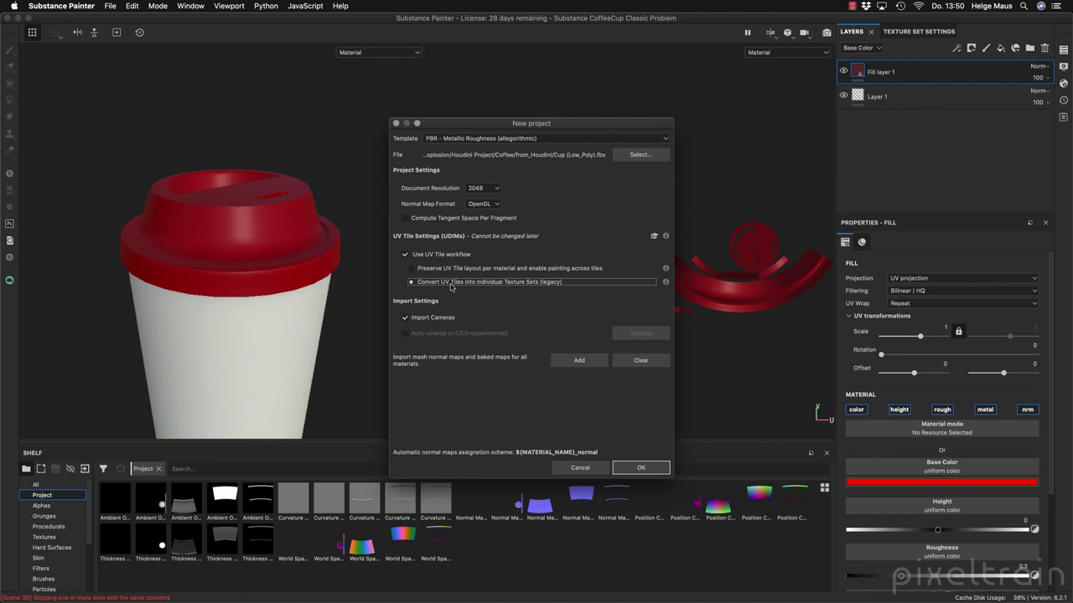
pyautogui.click(406, 255)
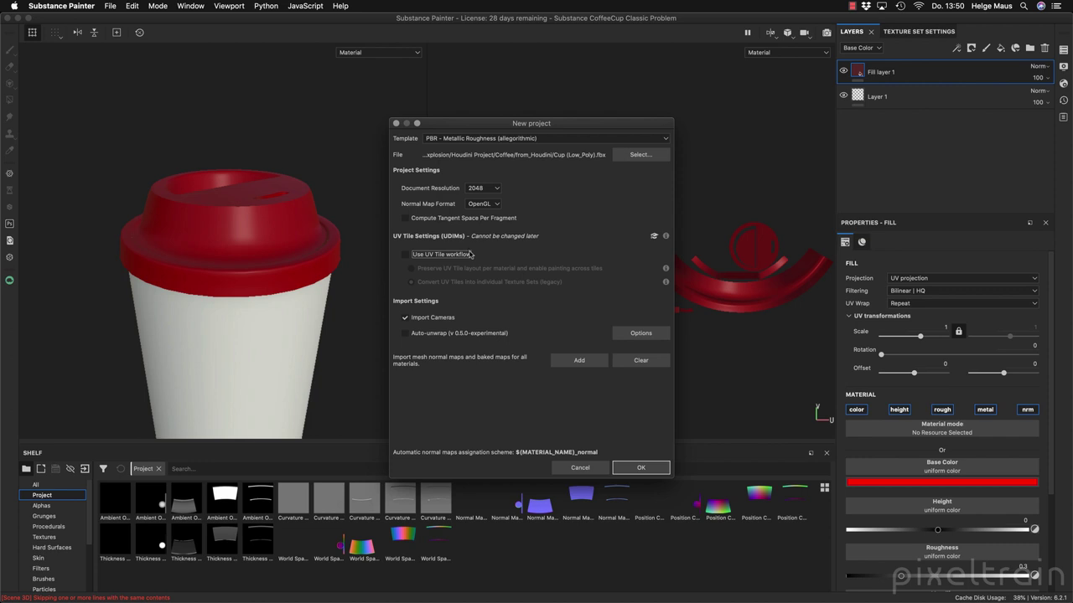
pyautogui.click(652, 468)
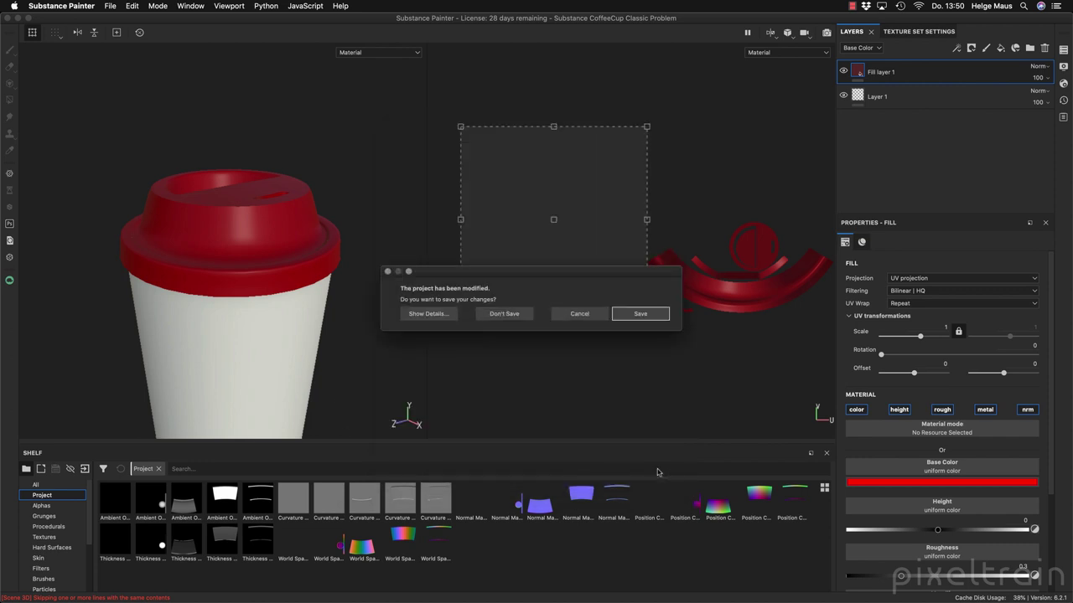
# - Discard changes to the previous project and orbit around the new white cup
pyautogui.click(504, 313)
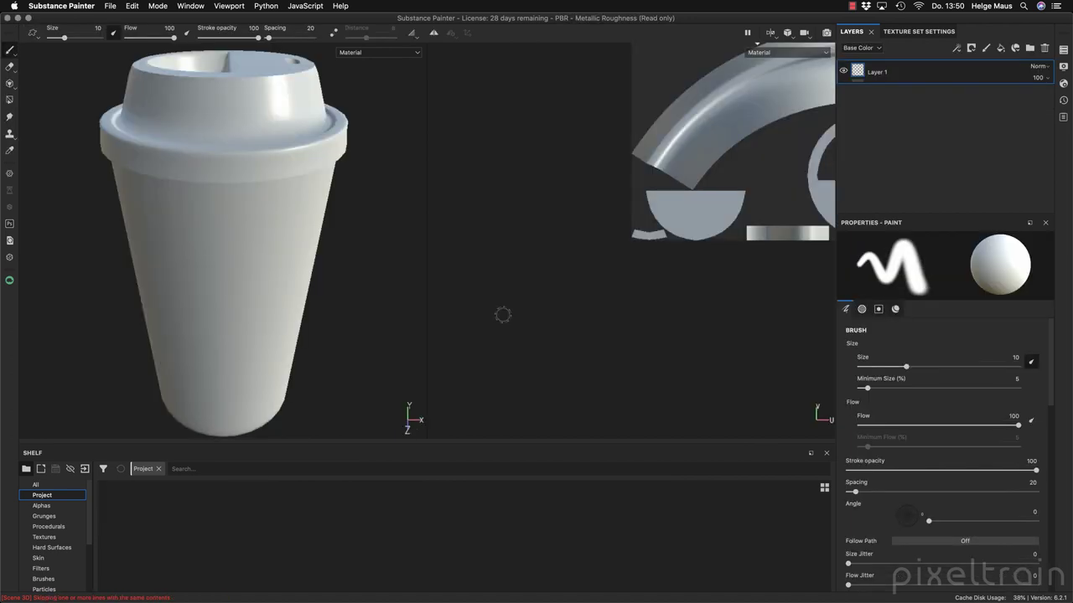
pyautogui.scroll(-3, 422, 232)
pyautogui.keyDown('alt'); pyautogui.moveTo(422, 232); pyautogui.dragTo(251, 216); pyautogui.keyUp('alt')
pyautogui.keyDown('alt'); pyautogui.moveTo(598, 244); pyautogui.dragTo(553, 302, button='middle'); pyautogui.keyUp('alt')
pyautogui.moveTo(553, 302)
pyautogui.keyDown('alt'); pyautogui.mouseDown(button='right')
pyautogui.moveTo(563, 293)
pyautogui.moveTo(543, 293)
pyautogui.mouseUp(button='right'); pyautogui.keyUp('alt')
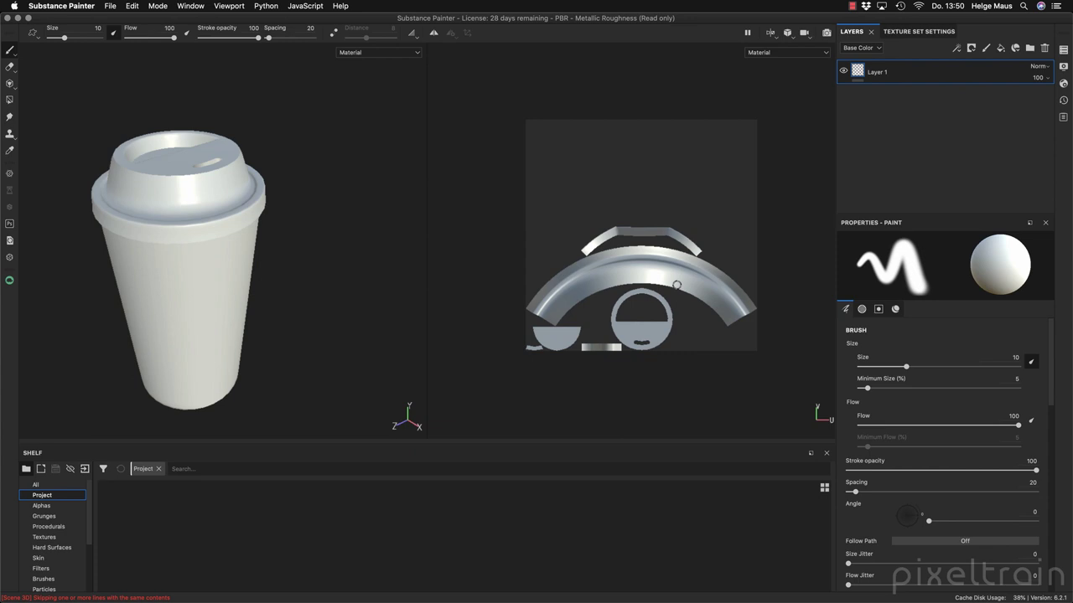
# - View the UVs of Cup_Lid, Cup_Paper_Outside, Inside, Bottom and Ridge from the Texture Set List
pyautogui.click(1063, 50)
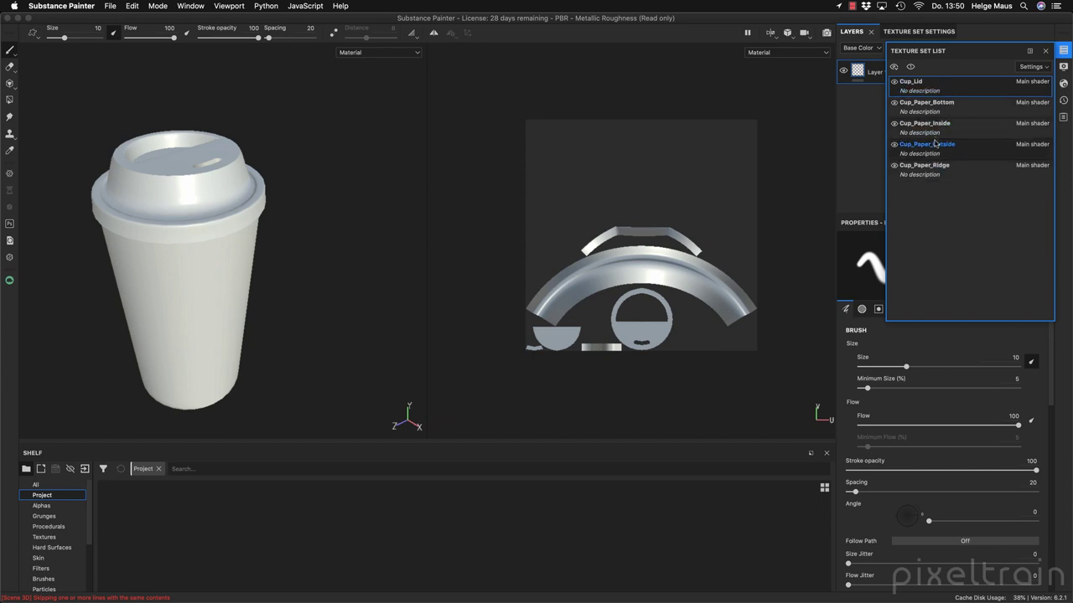
pyautogui.click(893, 82)
pyautogui.click(893, 82)
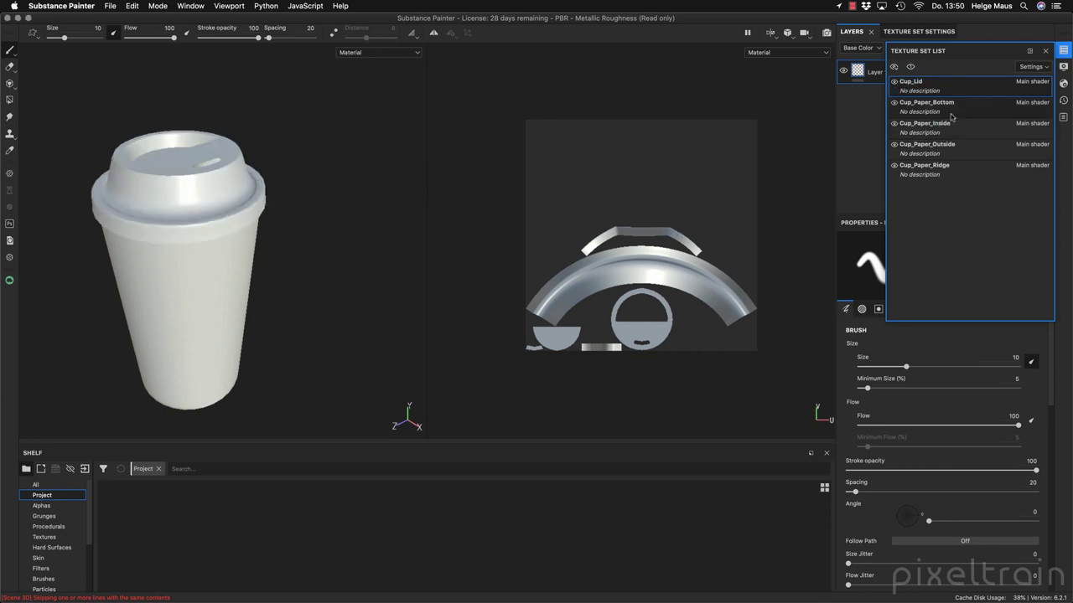
pyautogui.click(949, 151)
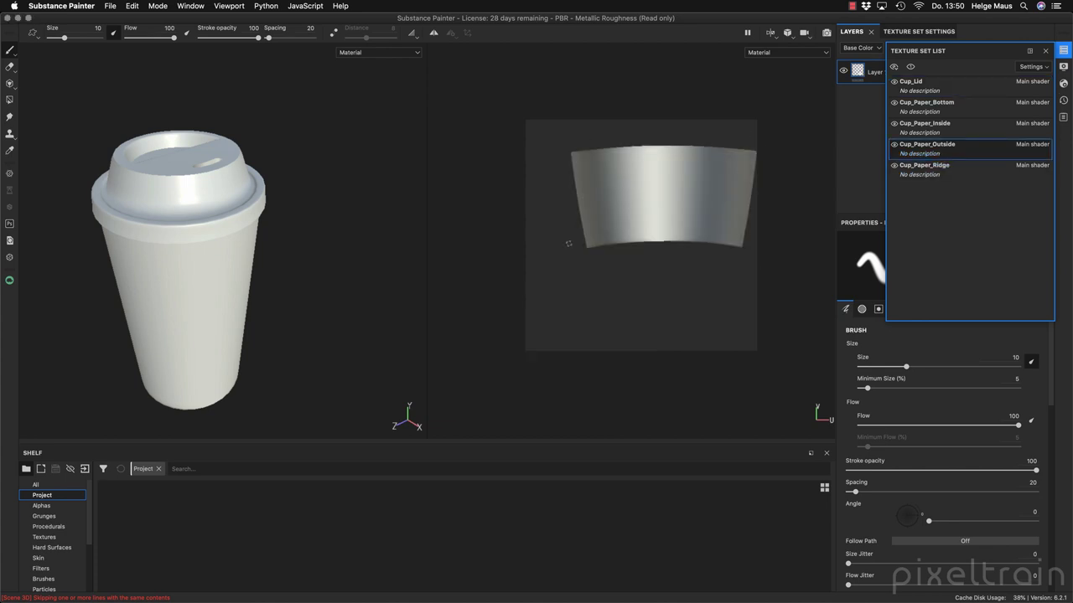
pyautogui.click(943, 133)
pyautogui.click(945, 109)
pyautogui.click(954, 92)
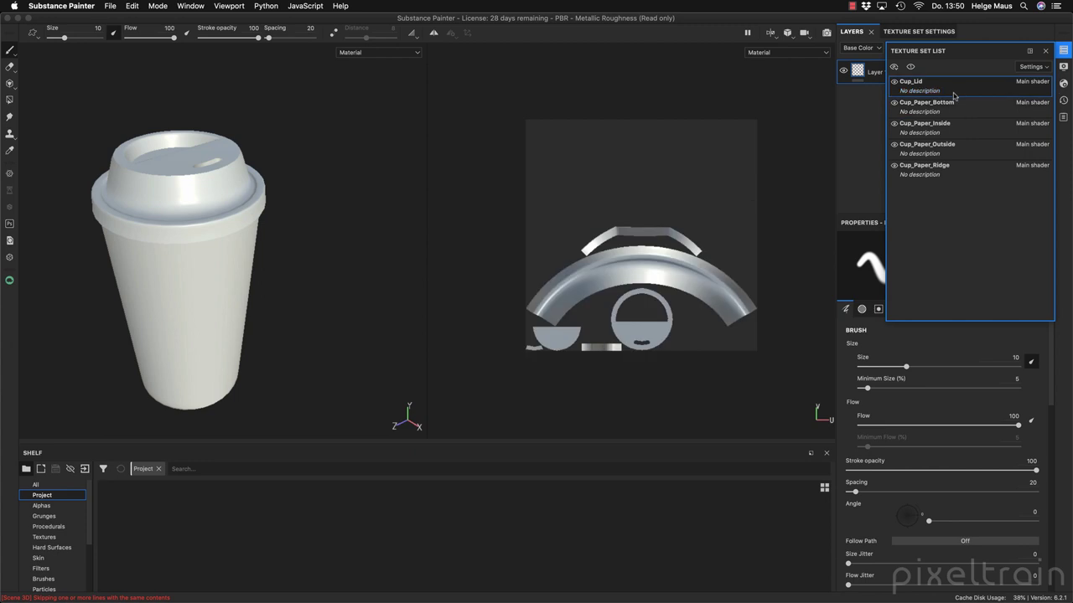
pyautogui.click(945, 170)
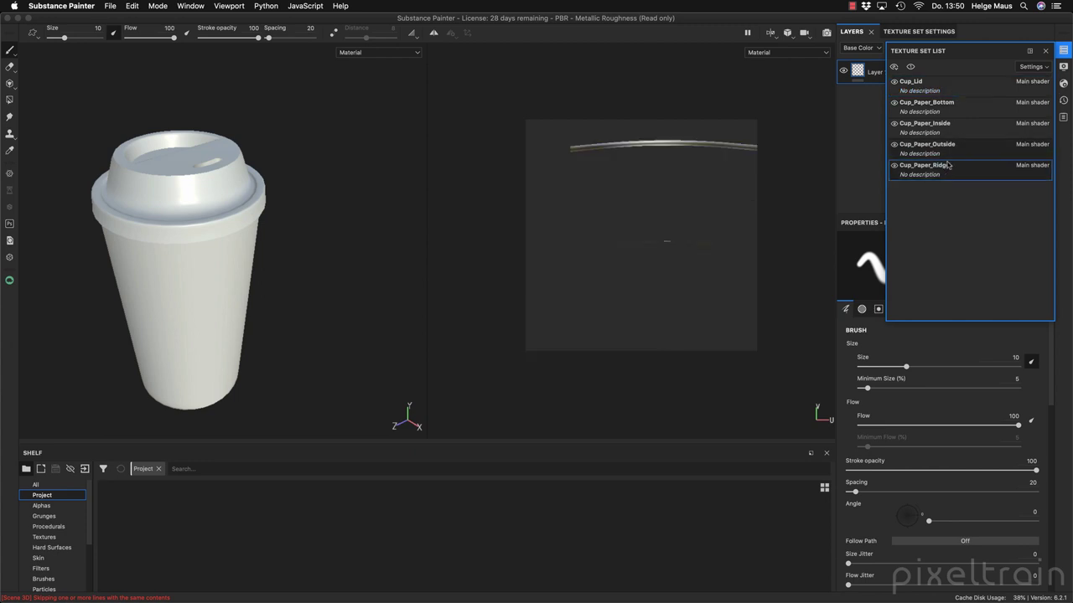
pyautogui.click(951, 90)
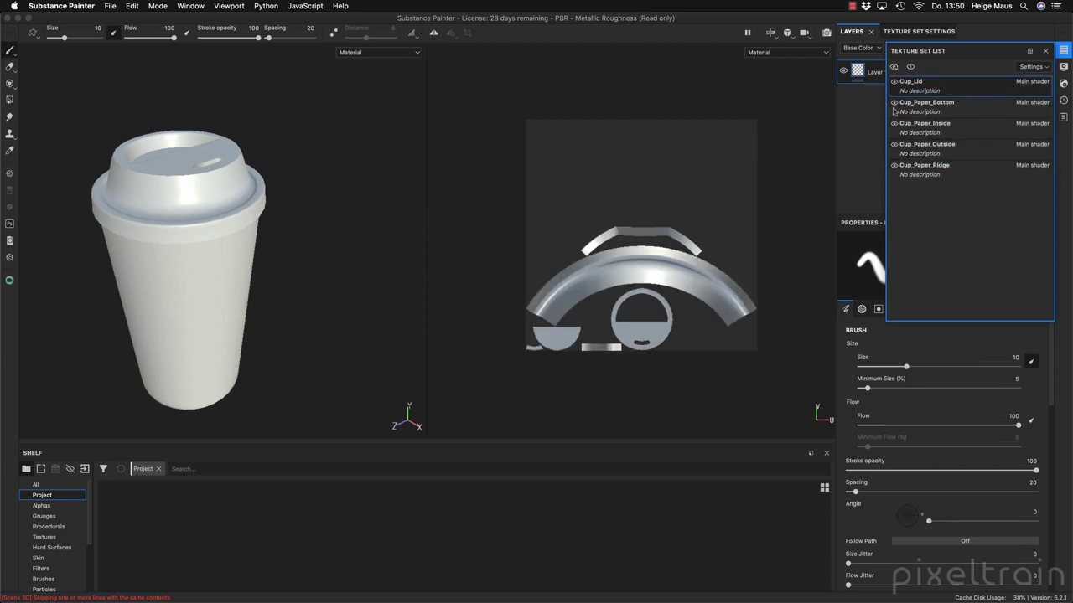
pyautogui.click(956, 153)
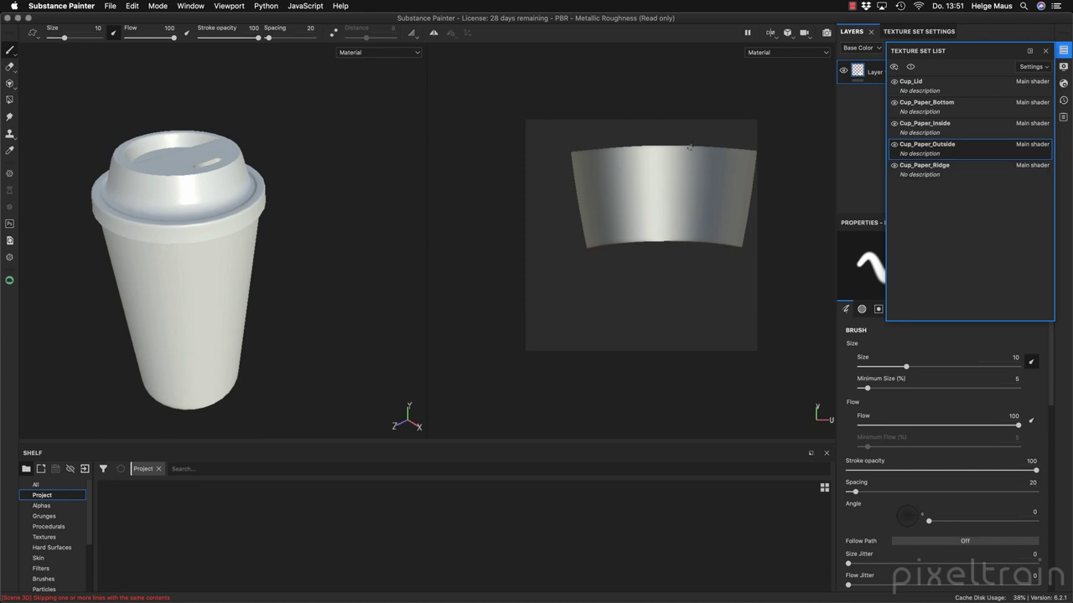
pyautogui.click(969, 92)
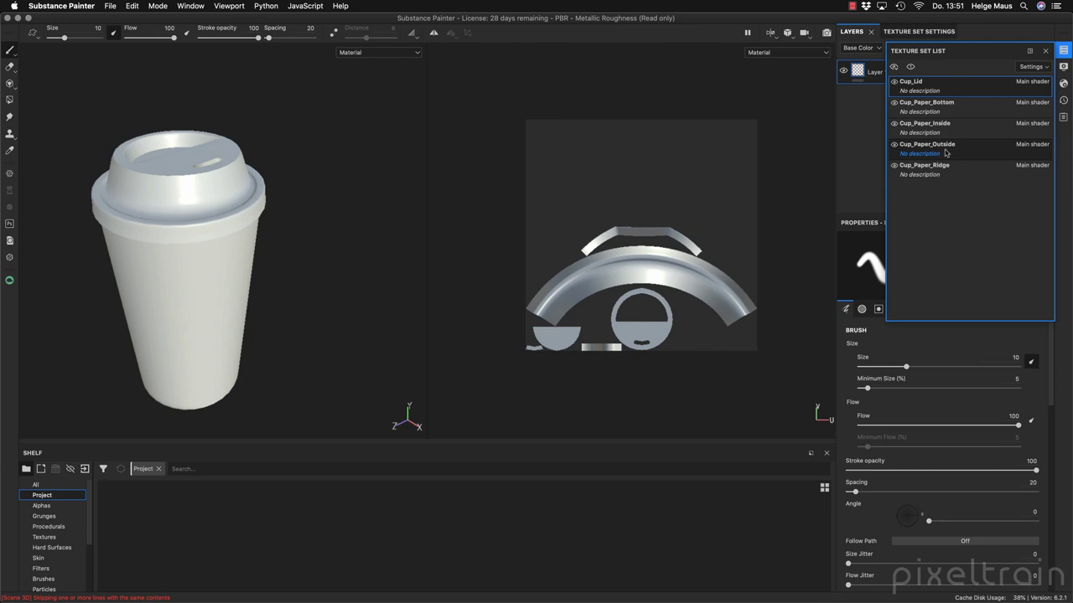
pyautogui.click(774, 36)
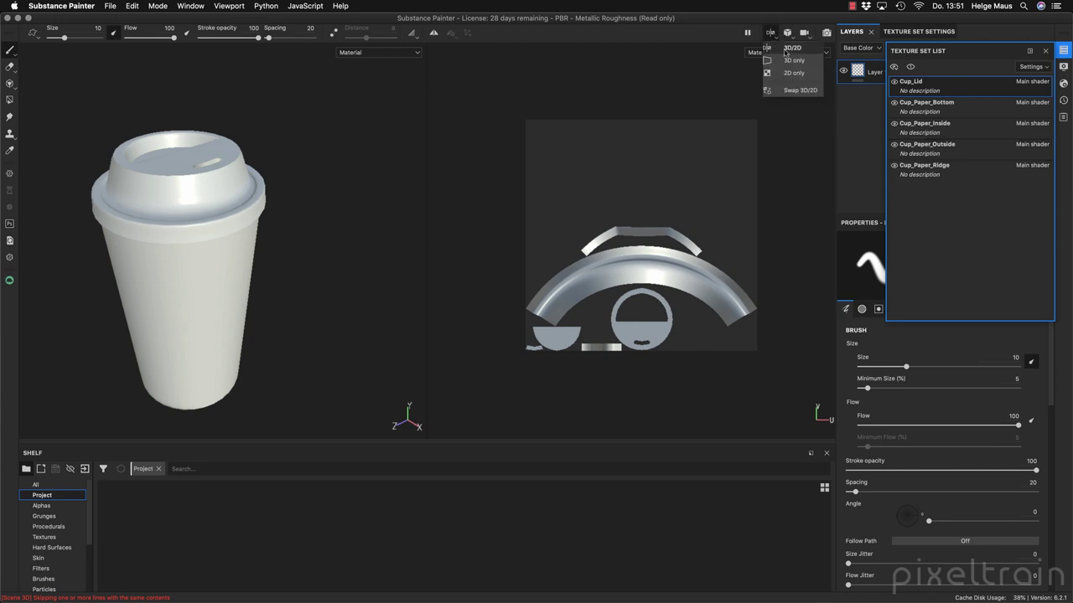
# - Switch the viewport to 3D only and expand Texture Set Settings to show the Mesh Maps slots
pyautogui.click(792, 61)
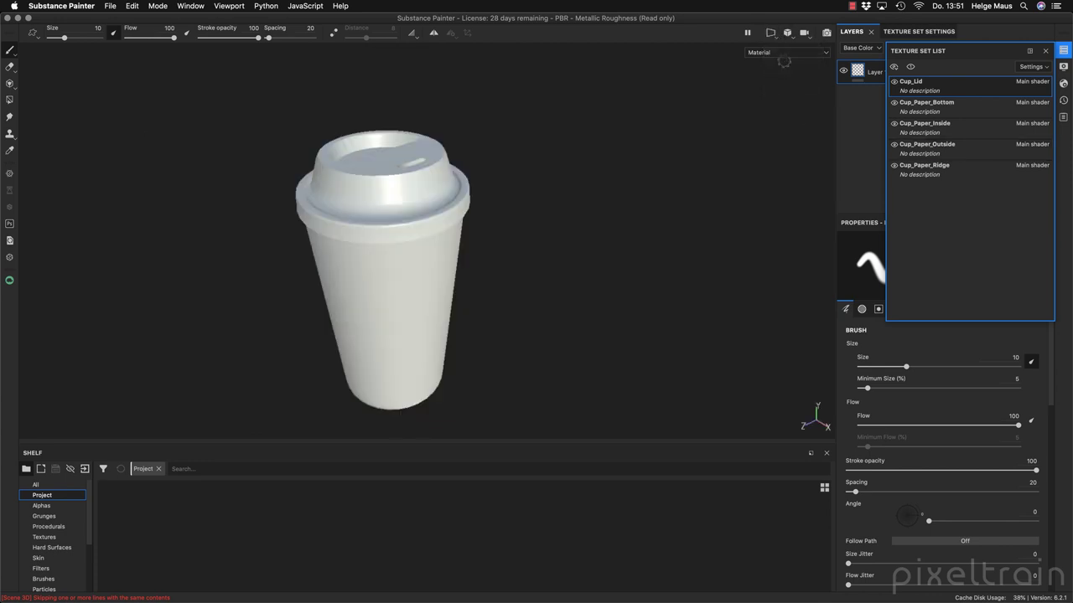
pyautogui.click(1064, 51)
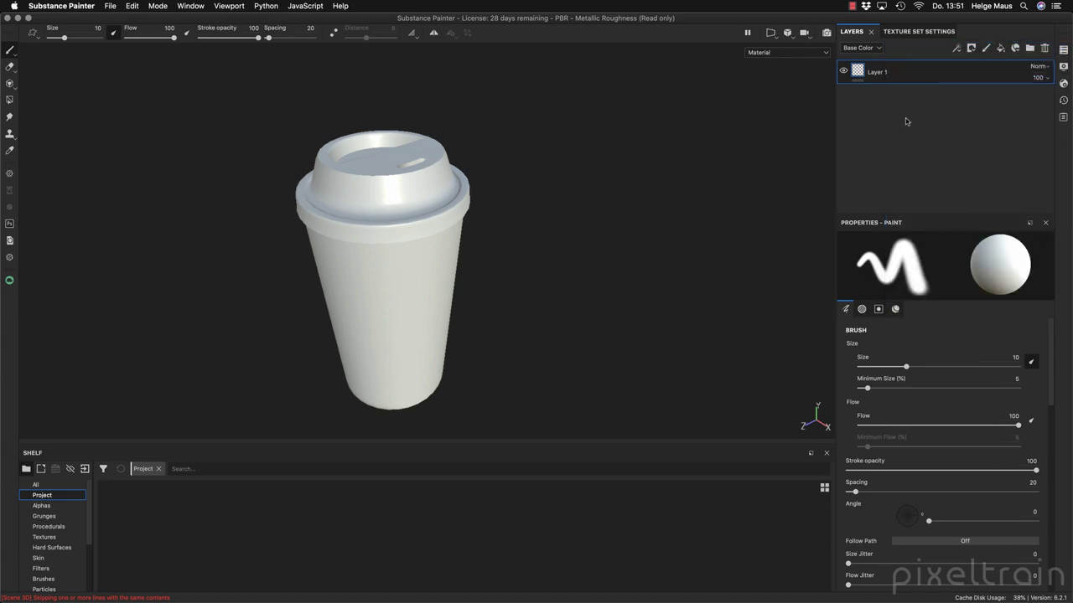
pyautogui.moveTo(919, 215); pyautogui.dragTo(921, 306)
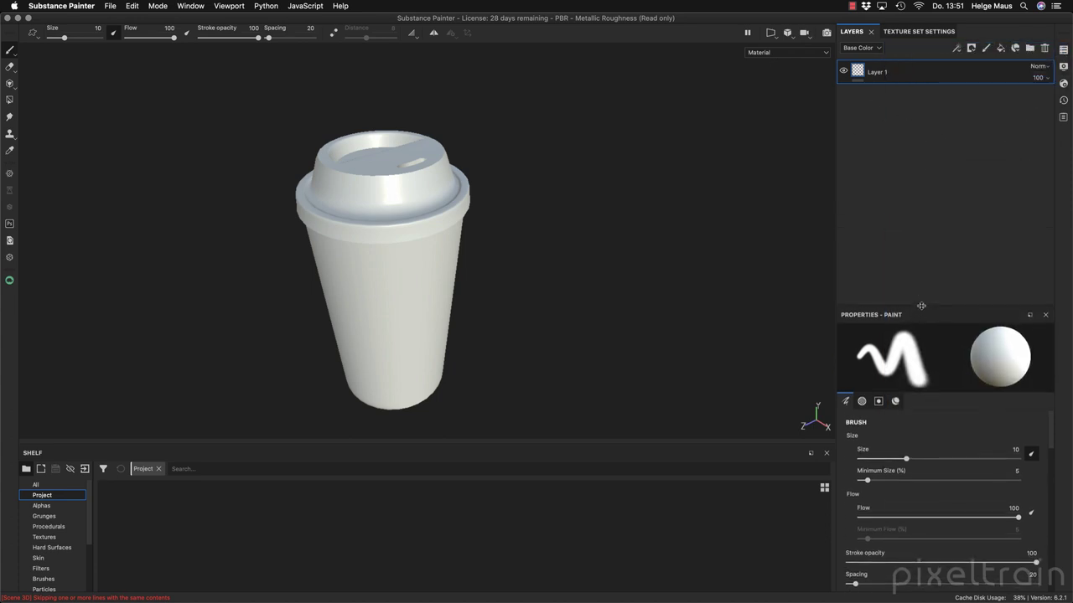
pyautogui.click(903, 32)
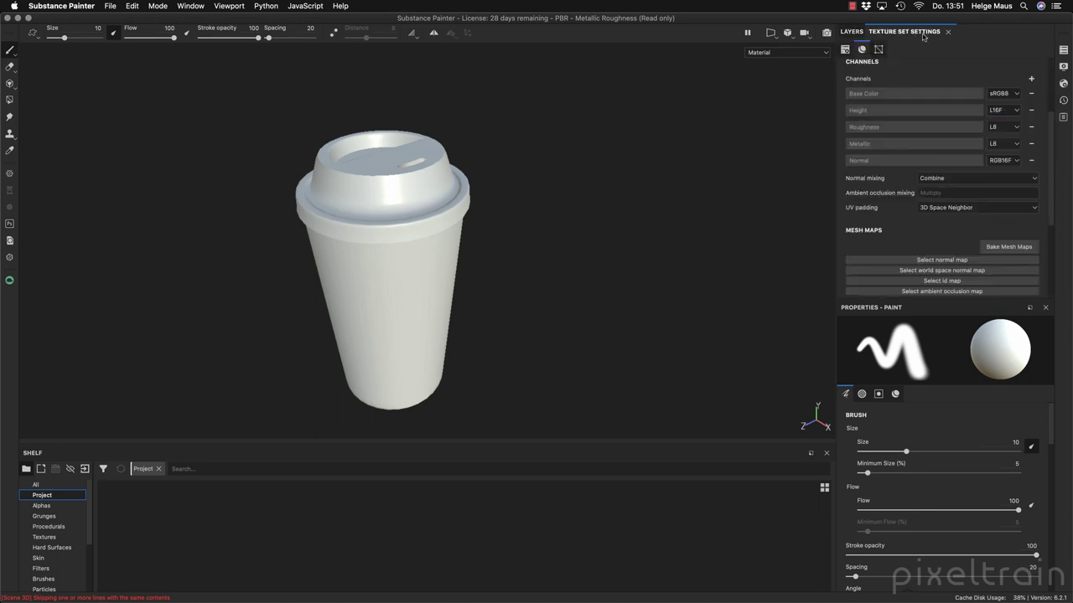
pyautogui.click(1063, 51)
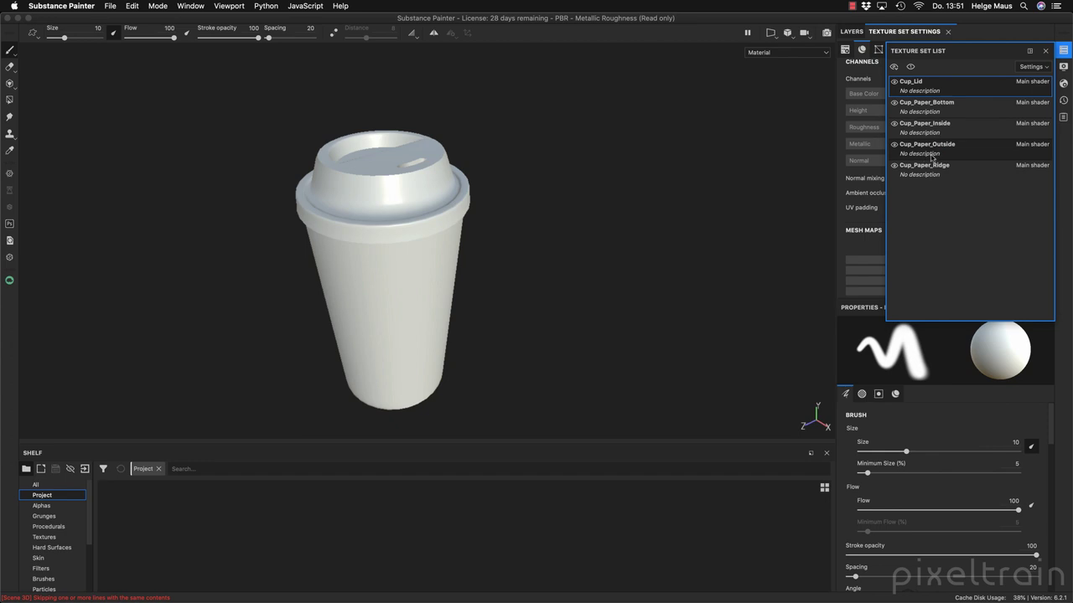
pyautogui.click(1063, 51)
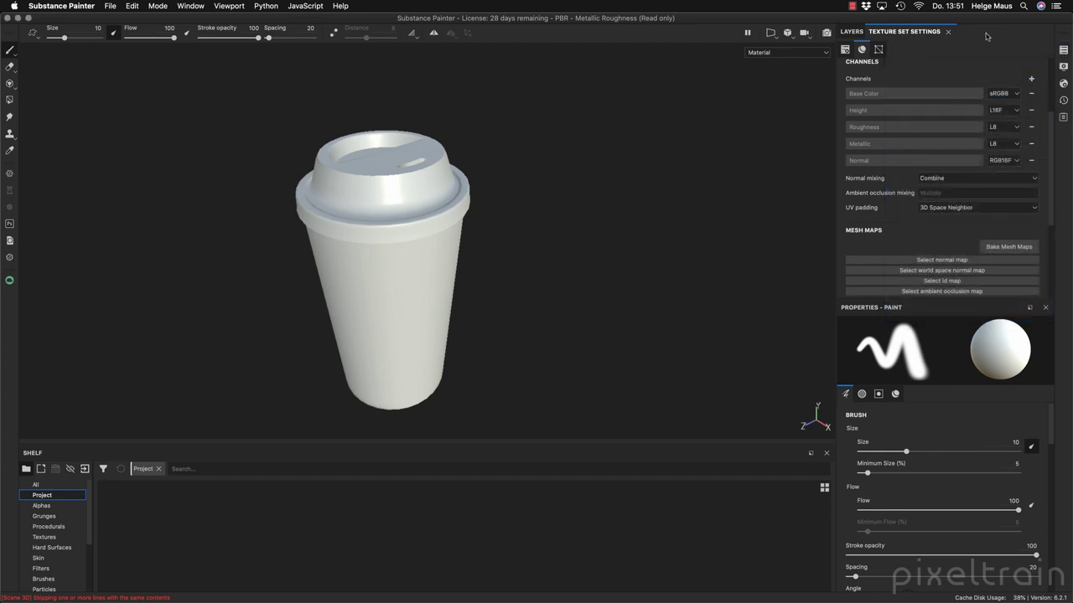
pyautogui.moveTo(946, 300); pyautogui.dragTo(944, 405)
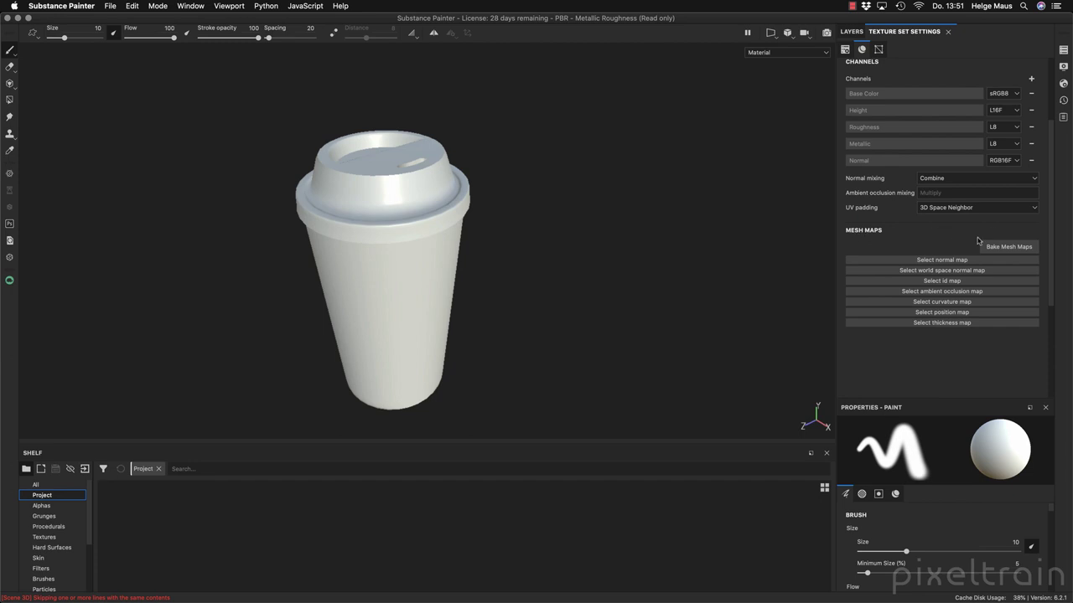
# - Set the mesh map bake output size to 4096 and browse to Cup (High_Poly).fbx as high-definition mesh
pyautogui.click(1010, 247)
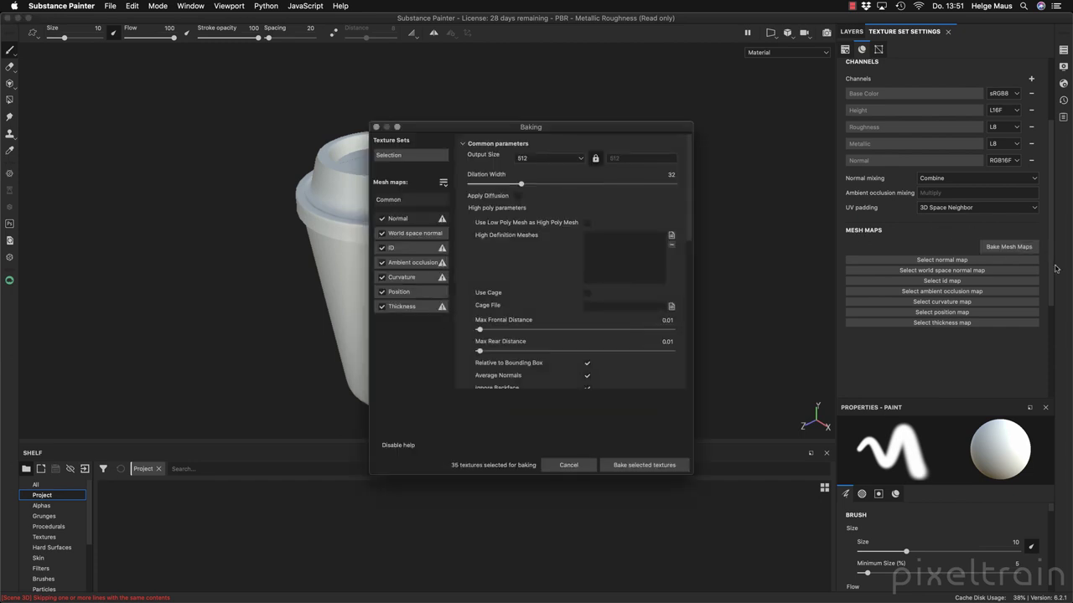
pyautogui.moveTo(390, 203)
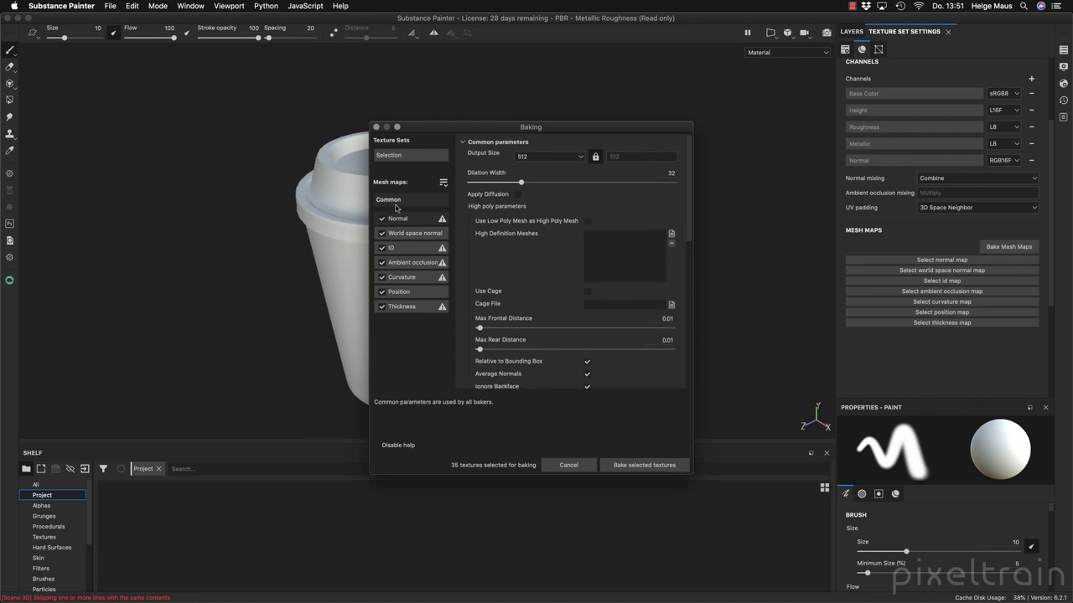
pyautogui.click(563, 158)
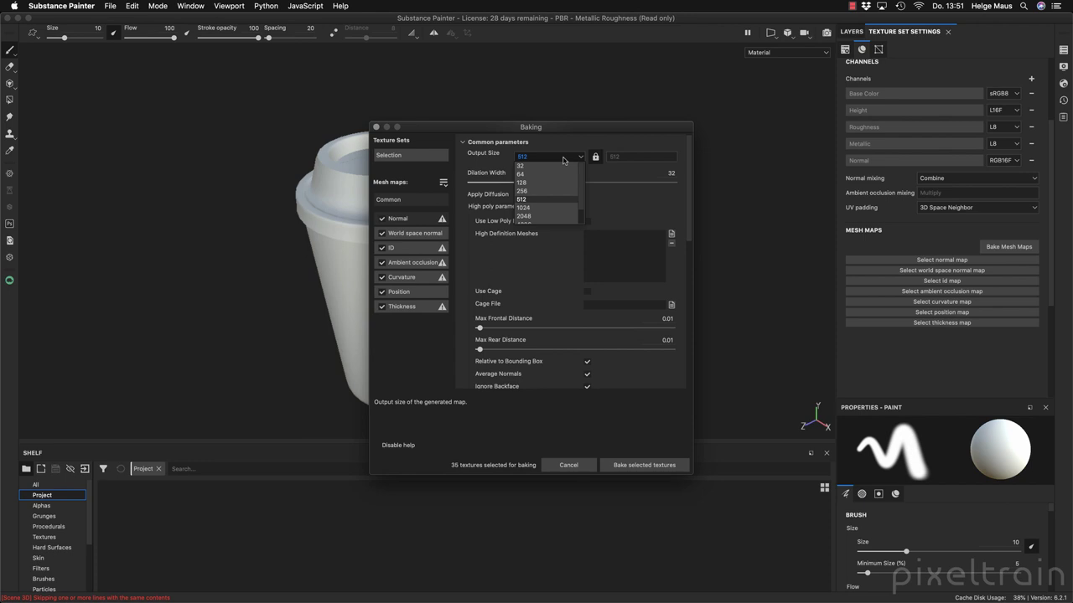
pyautogui.scroll(-2, 559, 192)
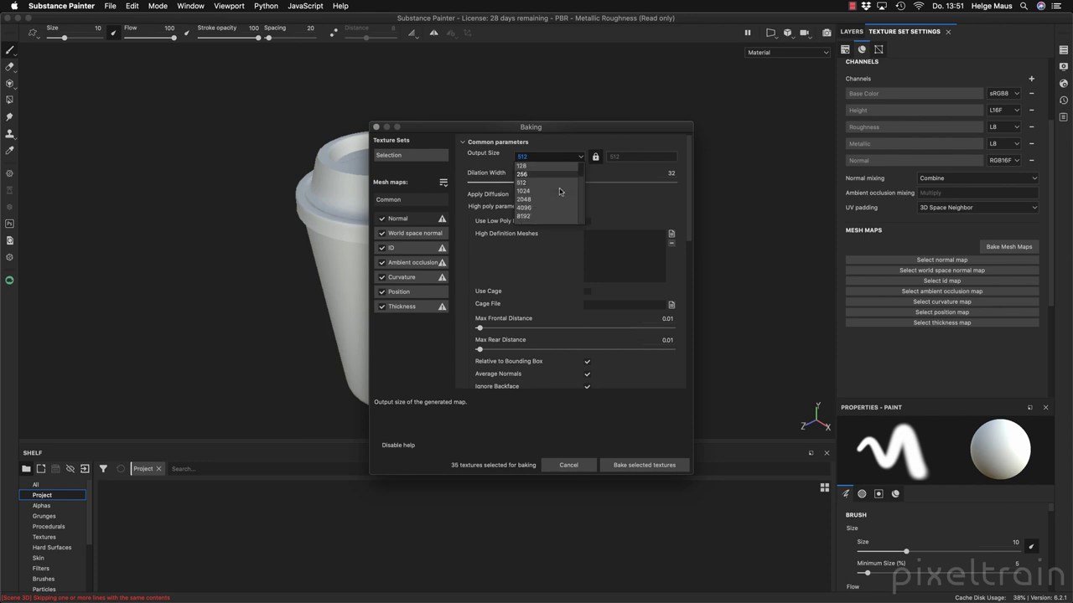
pyautogui.click(549, 208)
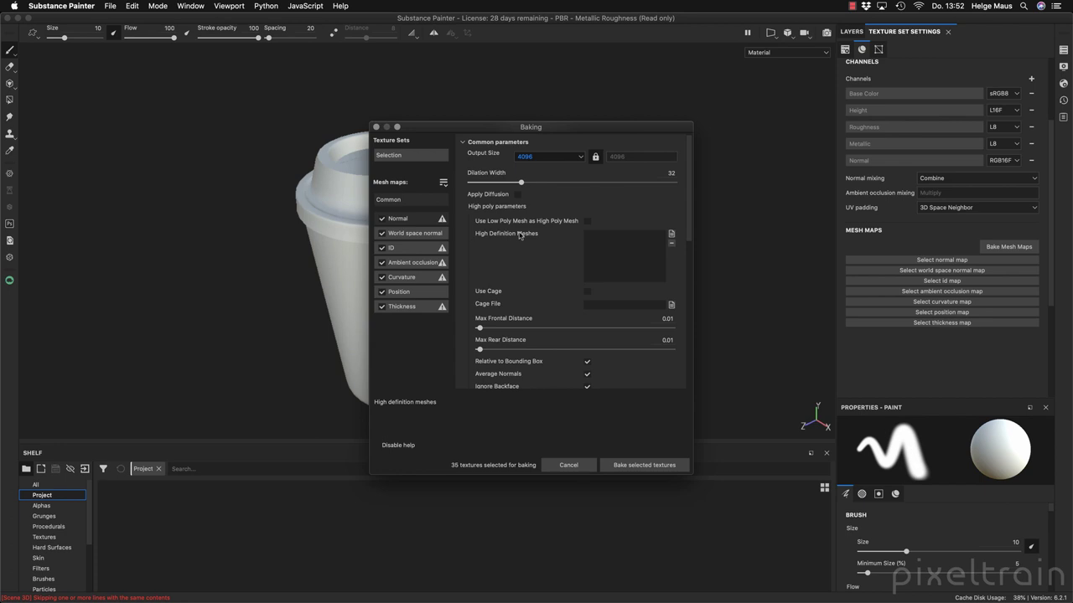
pyautogui.click(671, 234)
pyautogui.click(584, 205)
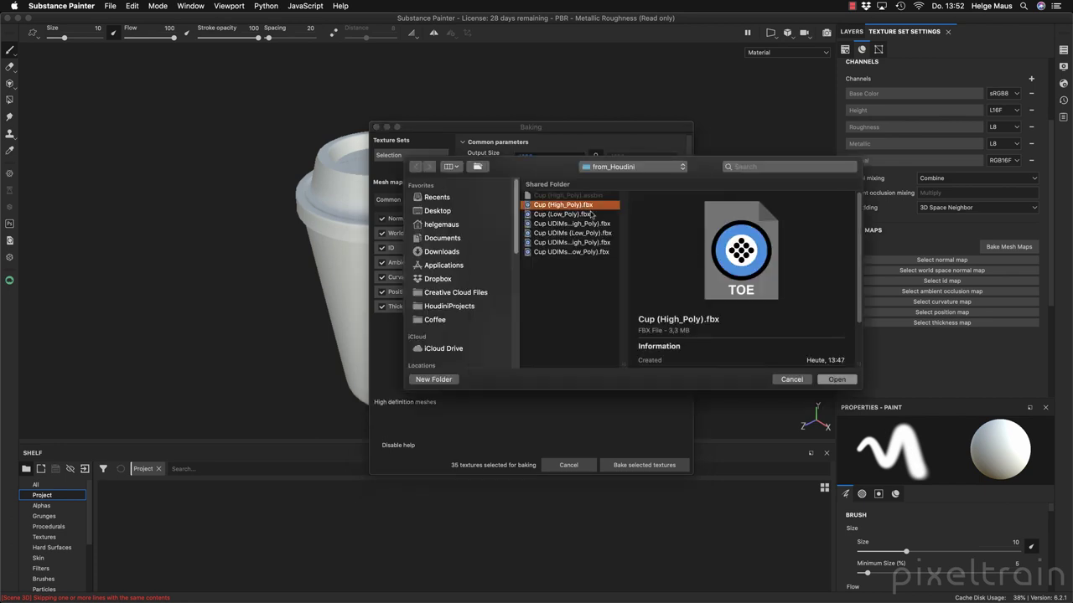
# - Load Cup (High_Poly).fbx, set antialiasing to Subsampling 2x2, and exclude the ID map
pyautogui.click(839, 379)
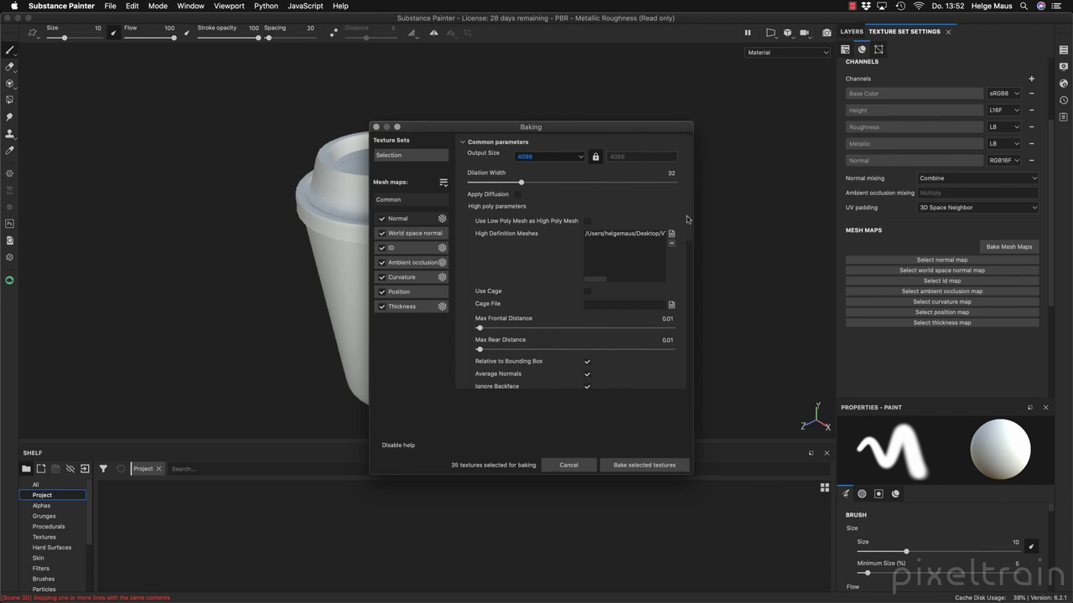
pyautogui.moveTo(688, 222); pyautogui.dragTo(692, 279)
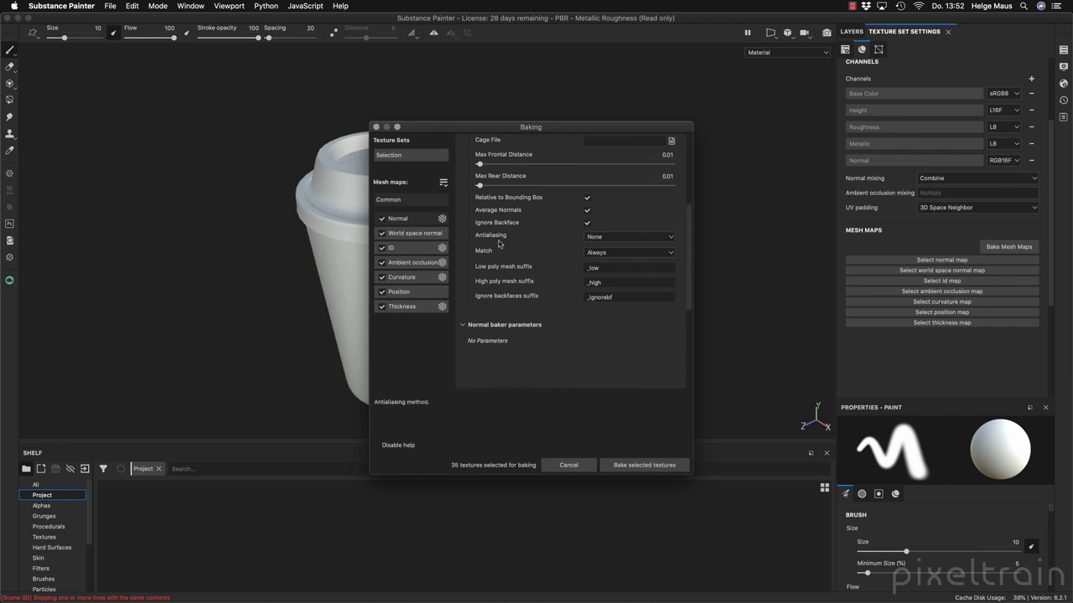
pyautogui.click(631, 237)
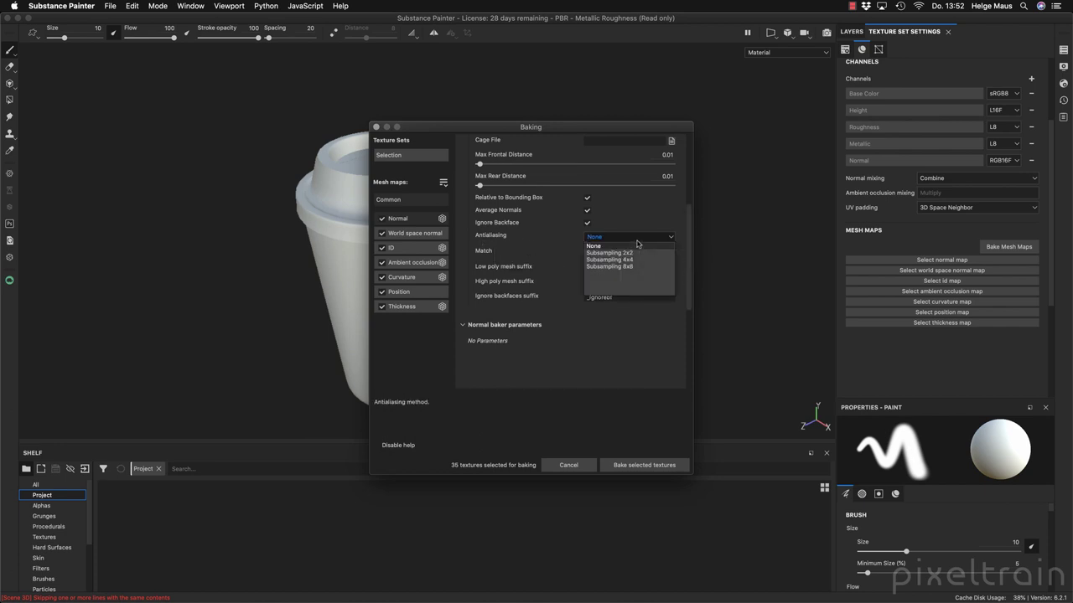
pyautogui.click(630, 253)
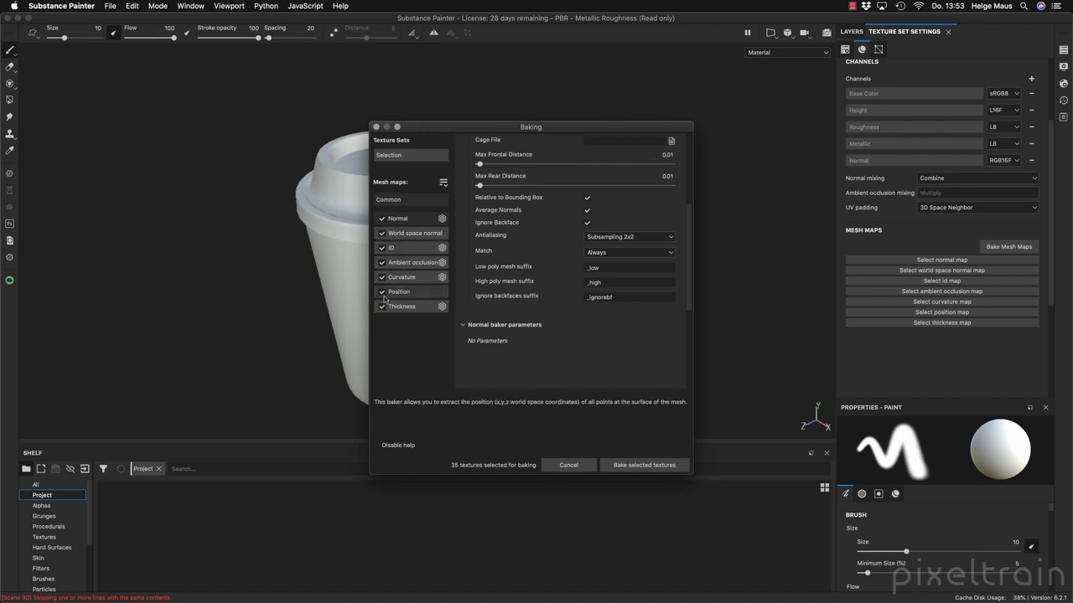
pyautogui.click(399, 250)
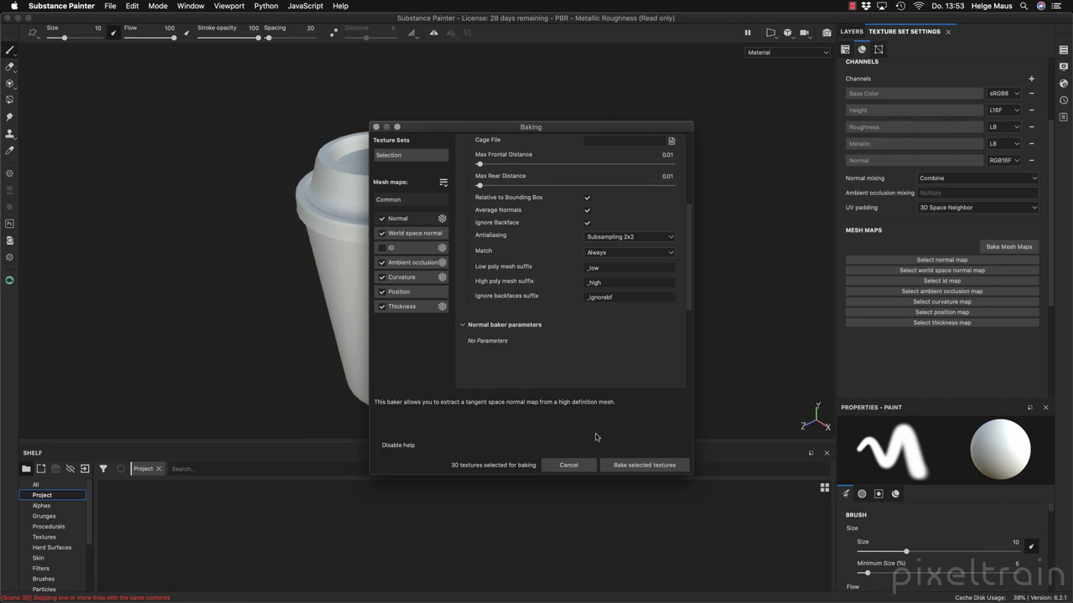
# - Review the texture set selection, then bake the 30 selected mesh maps for the five cup texture sets
pyautogui.click(644, 468)
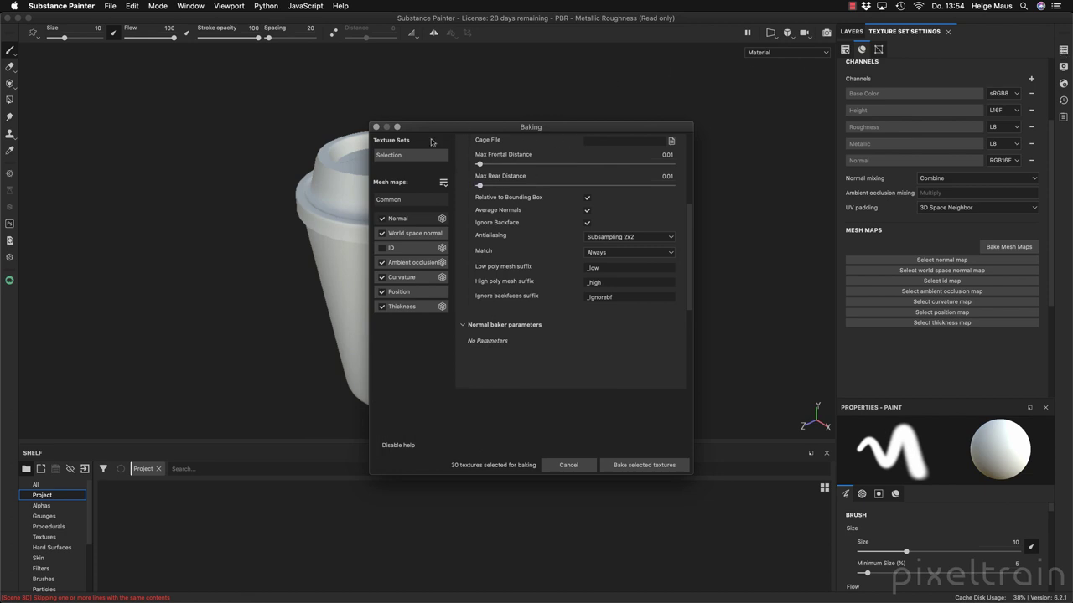
pyautogui.click(378, 158)
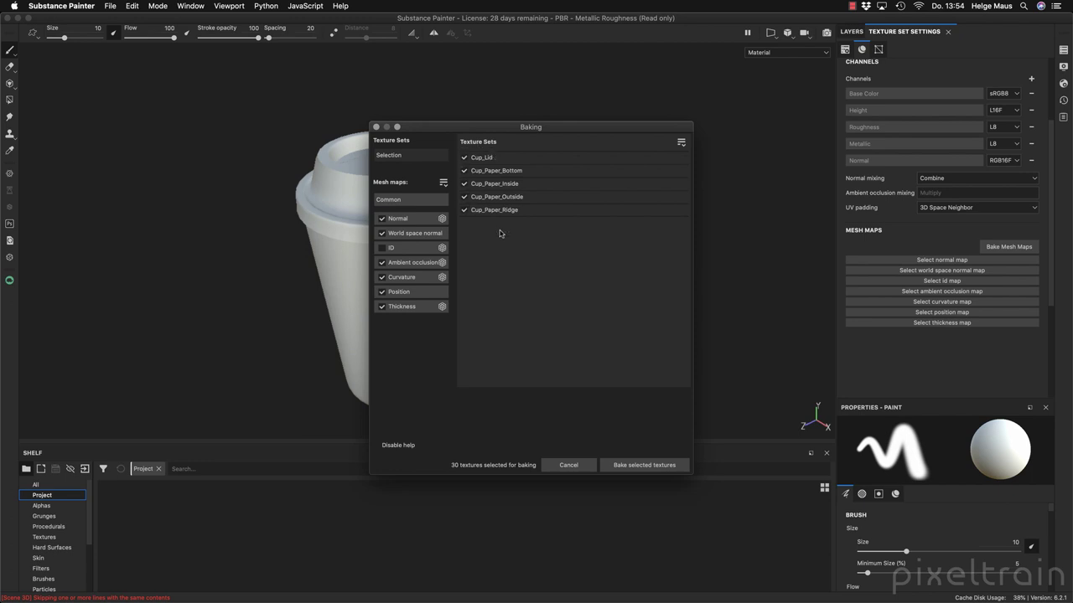
pyautogui.click(390, 201)
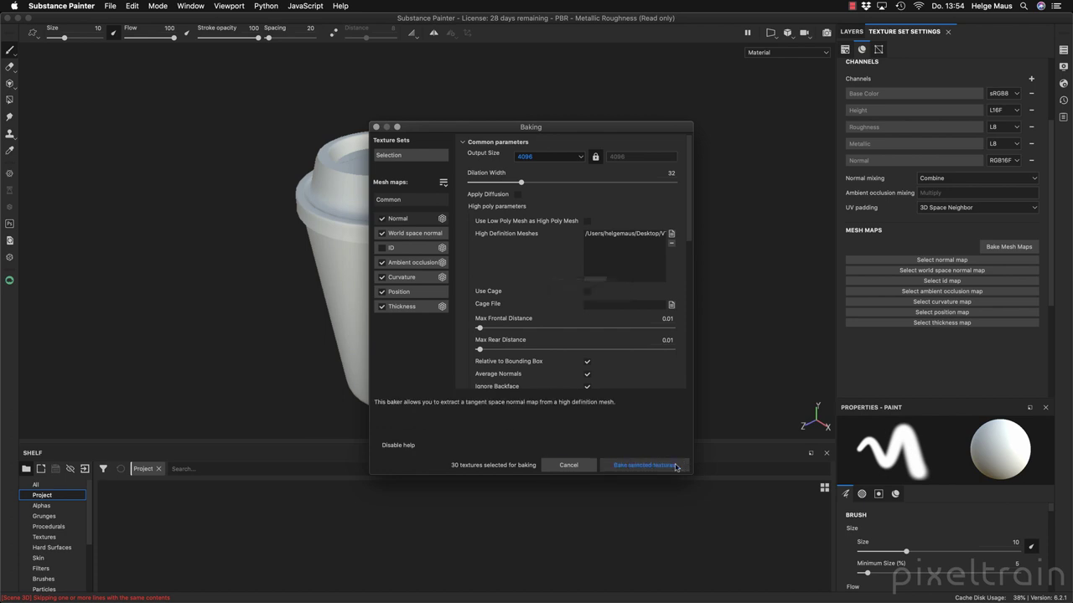
pyautogui.click(676, 466)
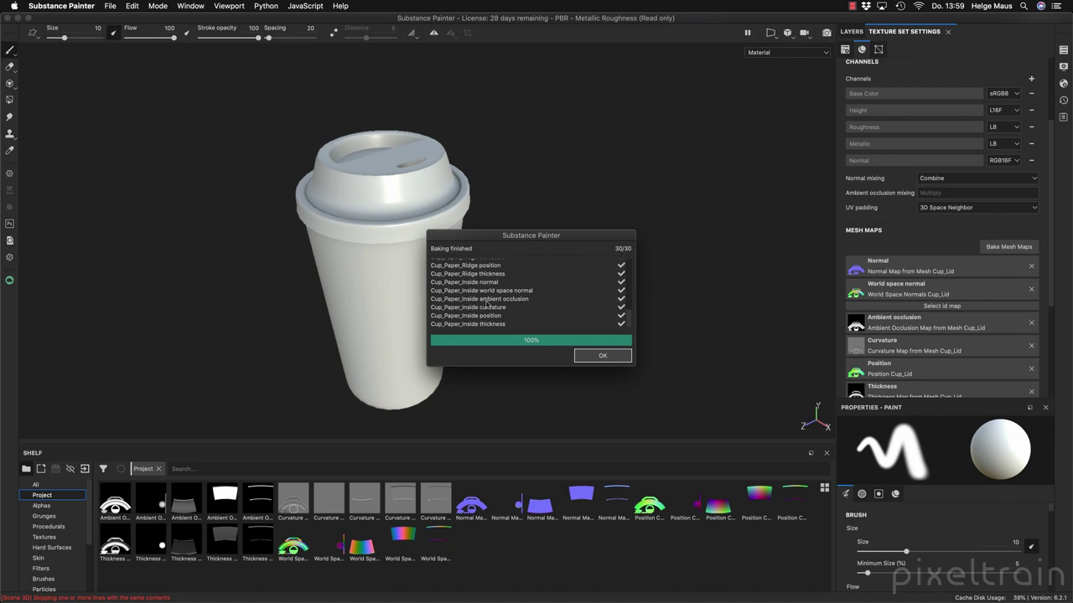
pyautogui.click(603, 356)
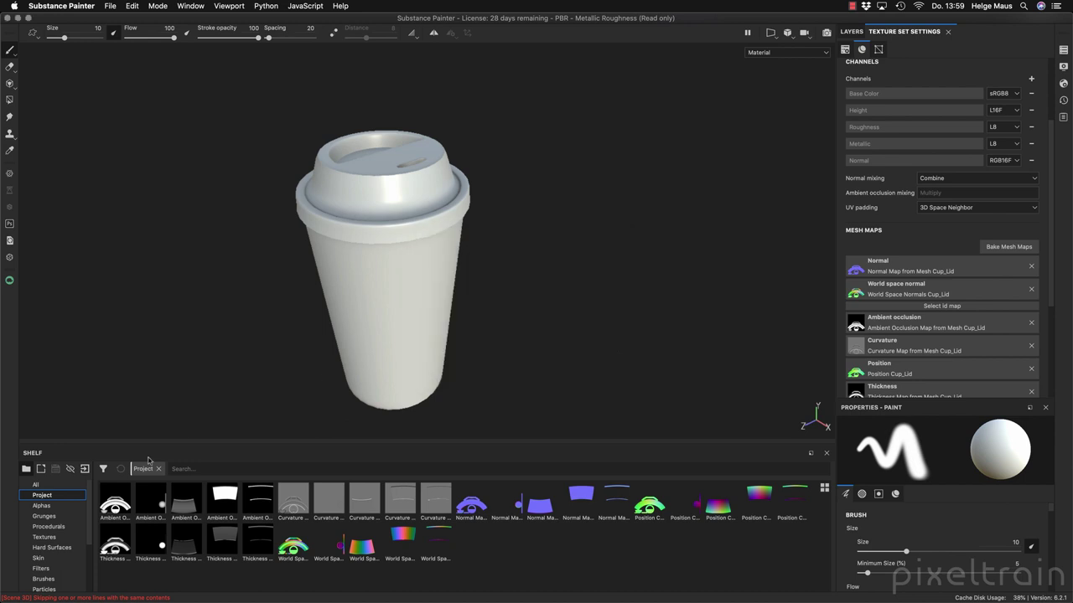
pyautogui.click(51, 560)
pyautogui.click(43, 495)
pyautogui.click(819, 54)
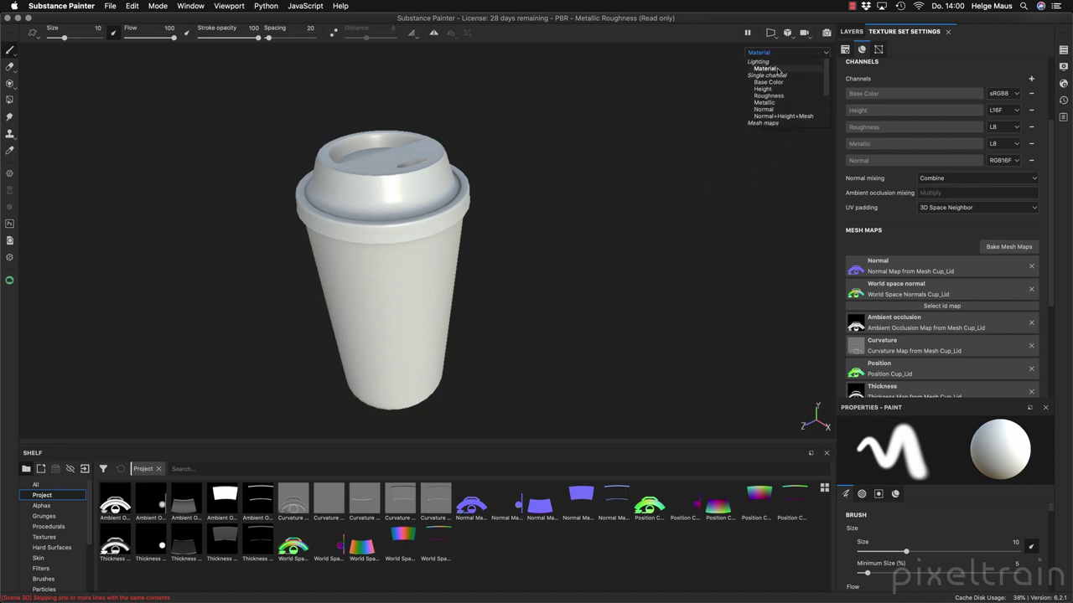
pyautogui.scroll(-3, 824, 84)
pyautogui.scroll(-1, 823, 86)
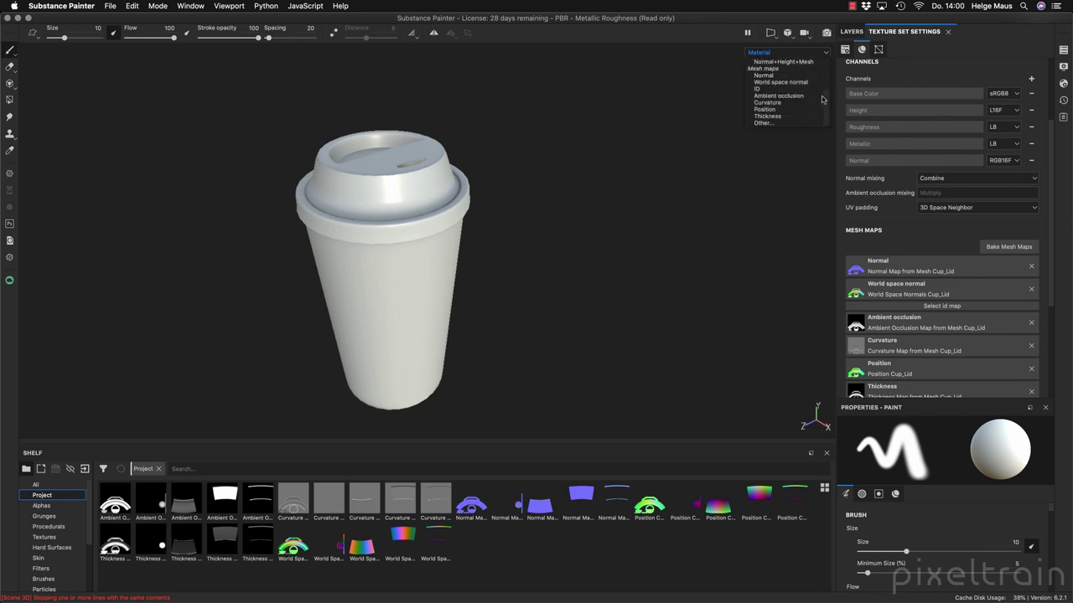
pyautogui.click(769, 103)
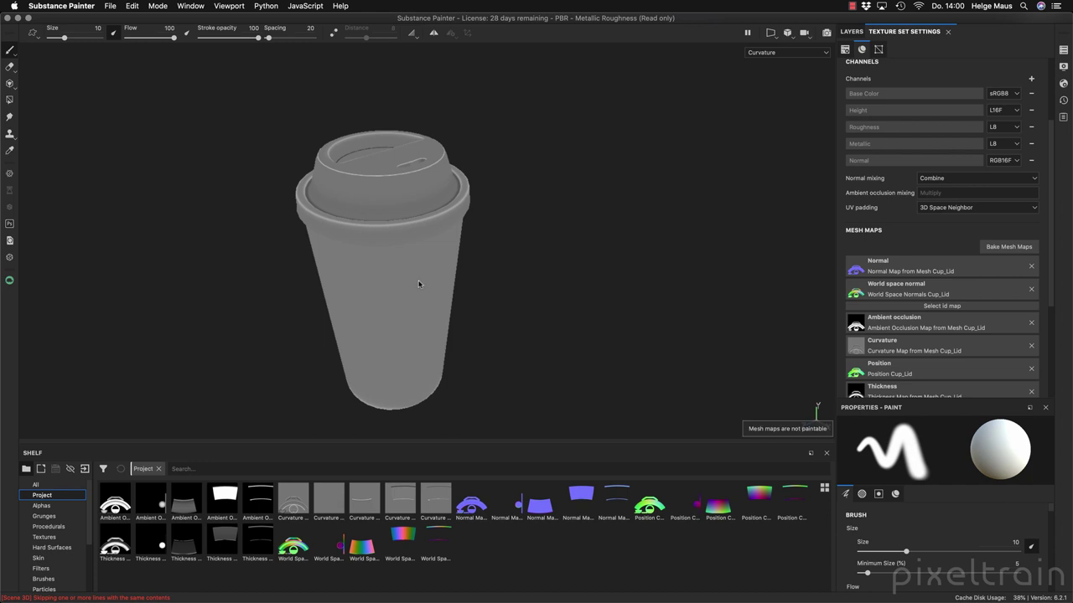
pyautogui.keyDown('alt'); pyautogui.moveTo(576, 216); pyautogui.dragTo(302, 317); pyautogui.keyUp('alt')
pyautogui.click(767, 52)
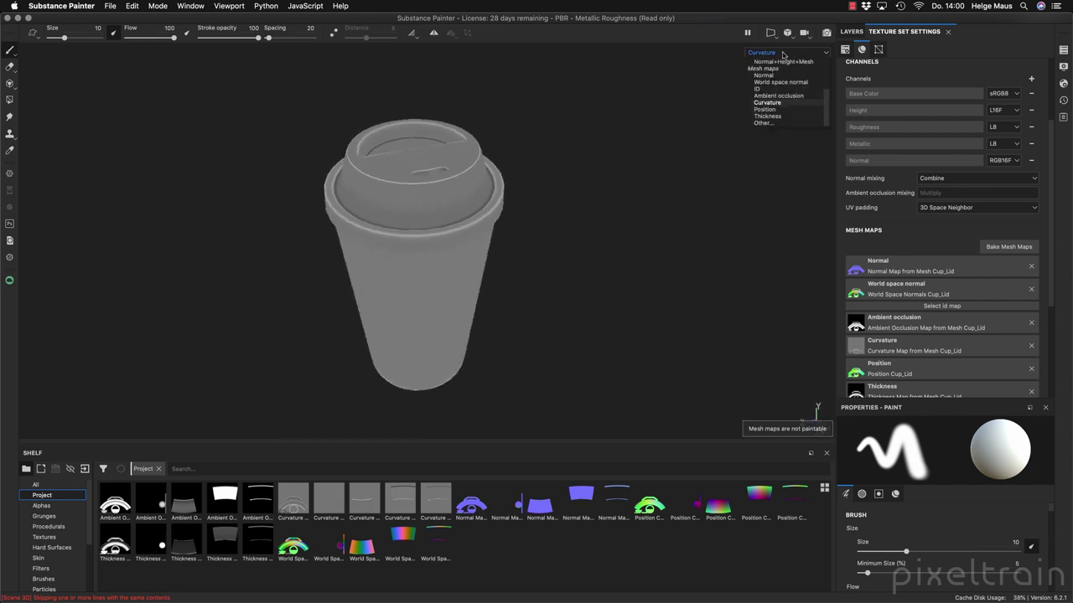
pyautogui.click(767, 116)
pyautogui.keyDown('alt'); pyautogui.moveTo(578, 163); pyautogui.dragTo(498, 196); pyautogui.keyUp('alt')
pyautogui.click(766, 52)
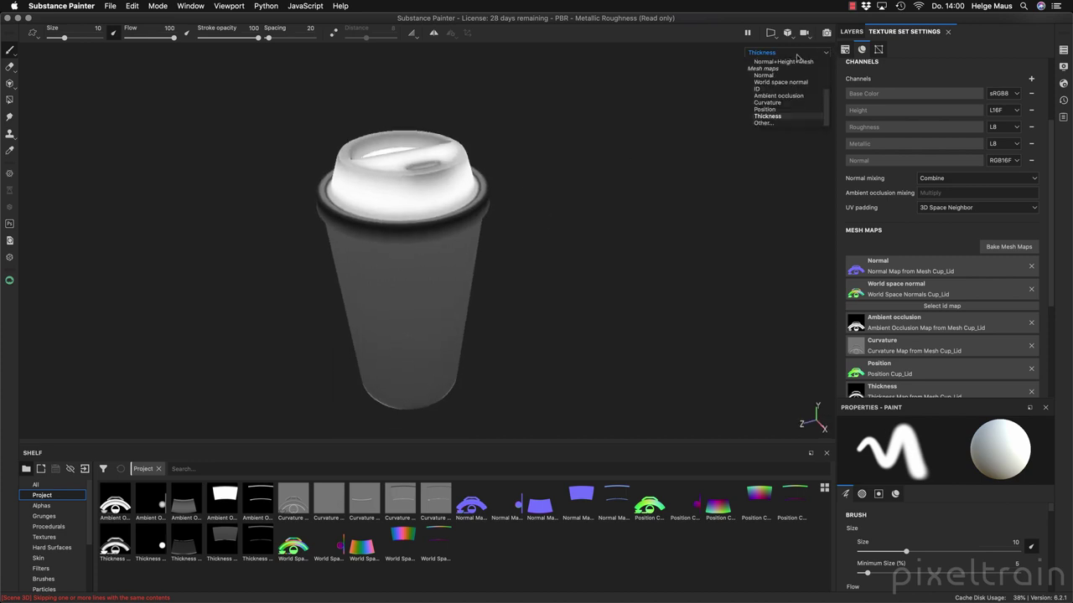
pyautogui.click(776, 96)
pyautogui.keyDown('alt'); pyautogui.moveTo(570, 186); pyautogui.dragTo(477, 175); pyautogui.keyUp('alt')
pyautogui.click(786, 52)
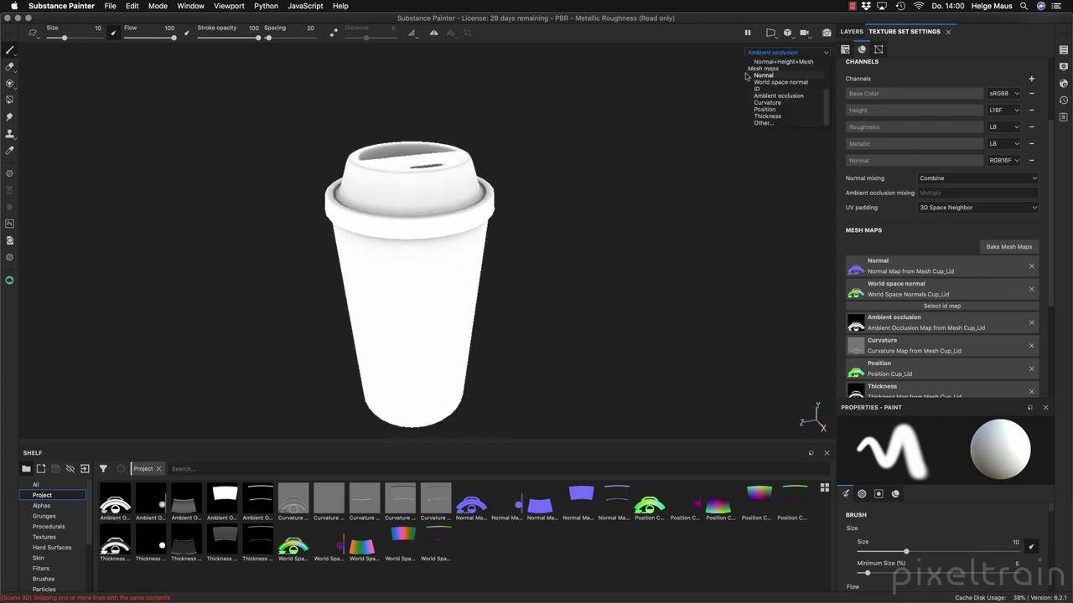
pyautogui.click(763, 74)
pyautogui.keyDown('alt'); pyautogui.moveTo(467, 247); pyautogui.dragTo(515, 247); pyautogui.keyUp('alt')
pyautogui.click(788, 52)
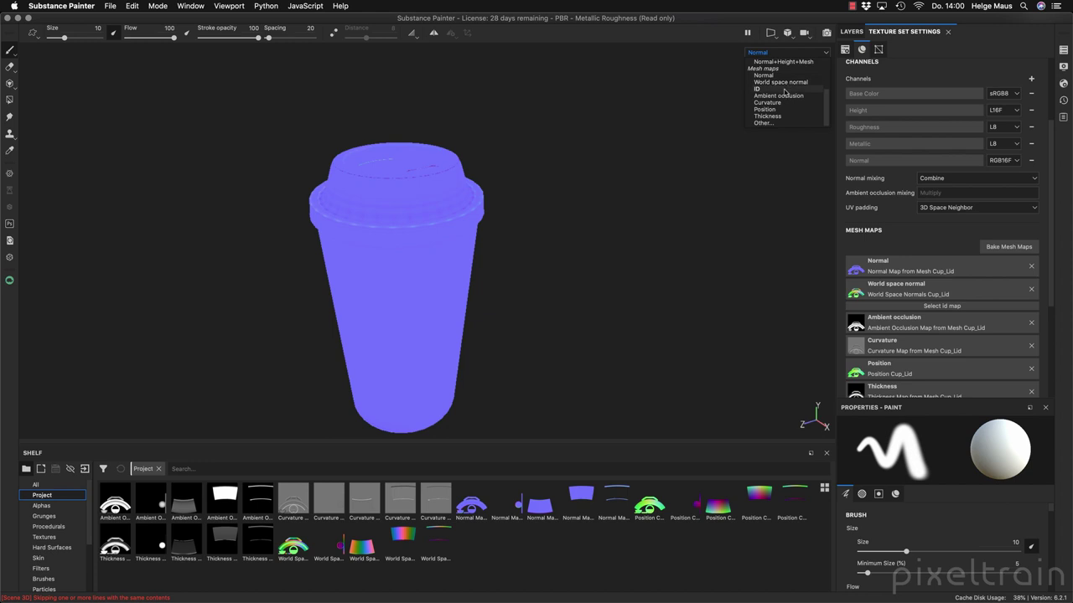
pyautogui.scroll(2, 778, 94)
pyautogui.click(766, 62)
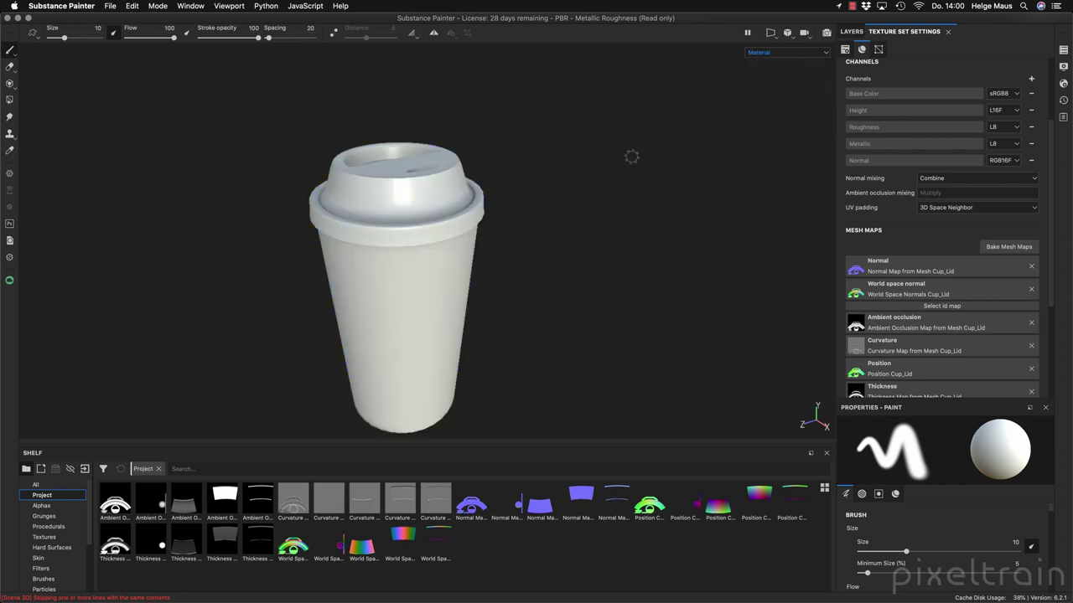
# - Check the Texture Set List, then switch to the Layers tab to show the single Layer 1
pyautogui.moveTo(449, 250)
pyautogui.keyDown('alt'); pyautogui.mouseDown()
pyautogui.moveTo(311, 227)
pyautogui.moveTo(410, 181)
pyautogui.mouseUp(); pyautogui.keyUp('alt')
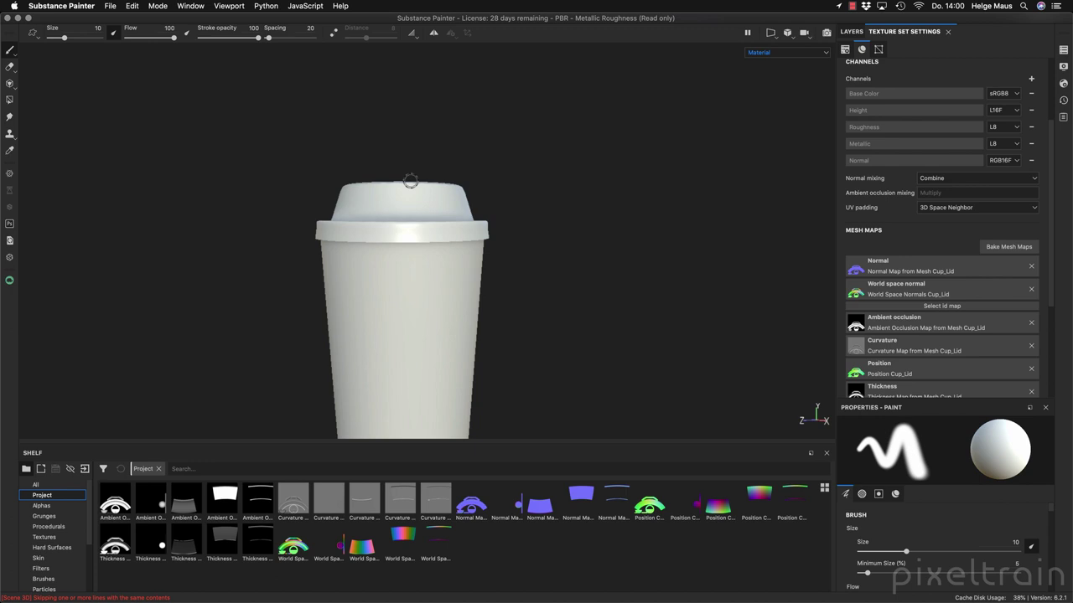
pyautogui.click(1062, 50)
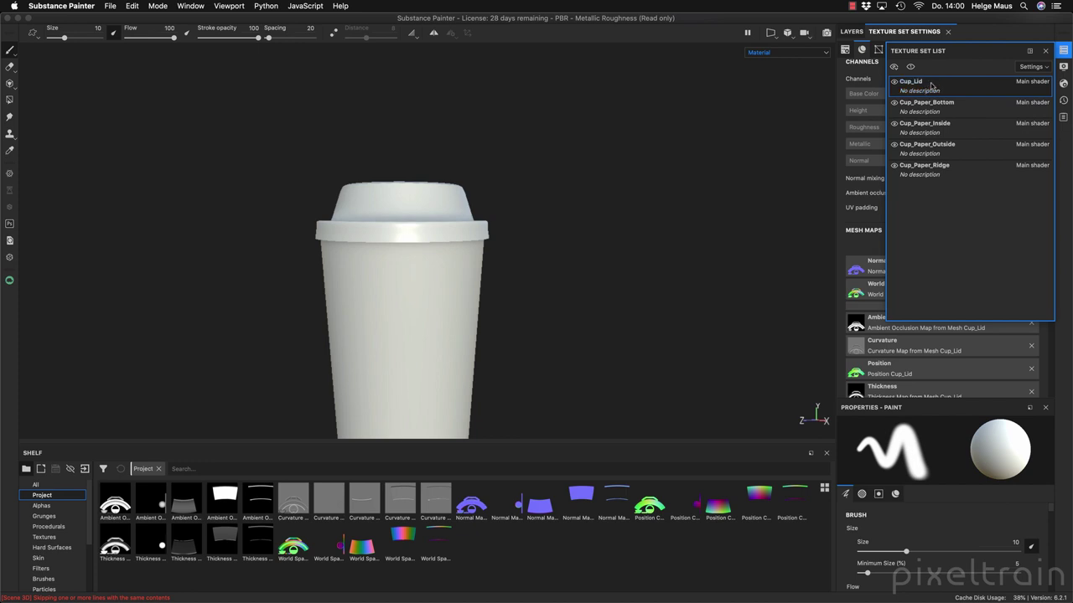
pyautogui.click(1064, 51)
pyautogui.click(853, 32)
pyautogui.moveTo(507, 201)
pyautogui.keyDown('alt'); pyautogui.mouseDown()
pyautogui.moveTo(527, 173)
pyautogui.moveTo(466, 203)
pyautogui.moveTo(455, 259)
pyautogui.moveTo(486, 282)
pyautogui.mouseUp(); pyautogui.keyUp('alt')
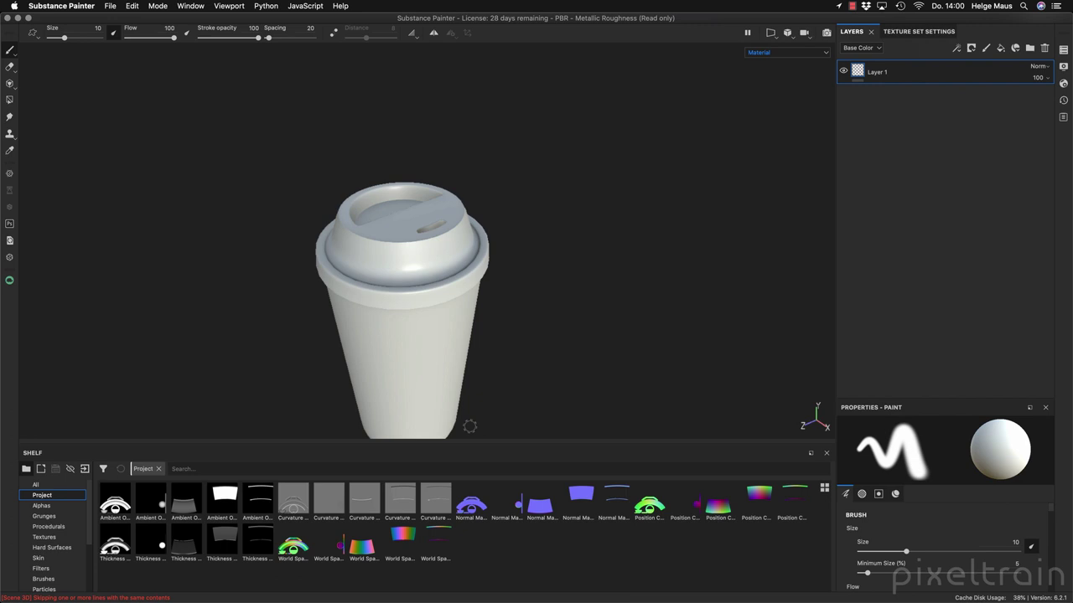
pyautogui.click(1064, 51)
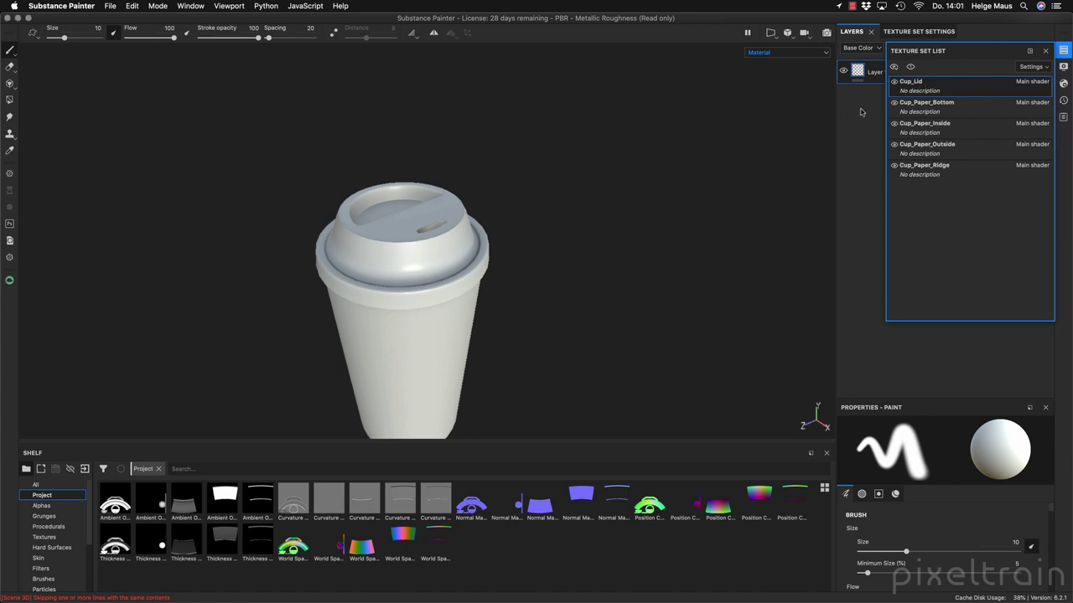
pyautogui.click(1063, 51)
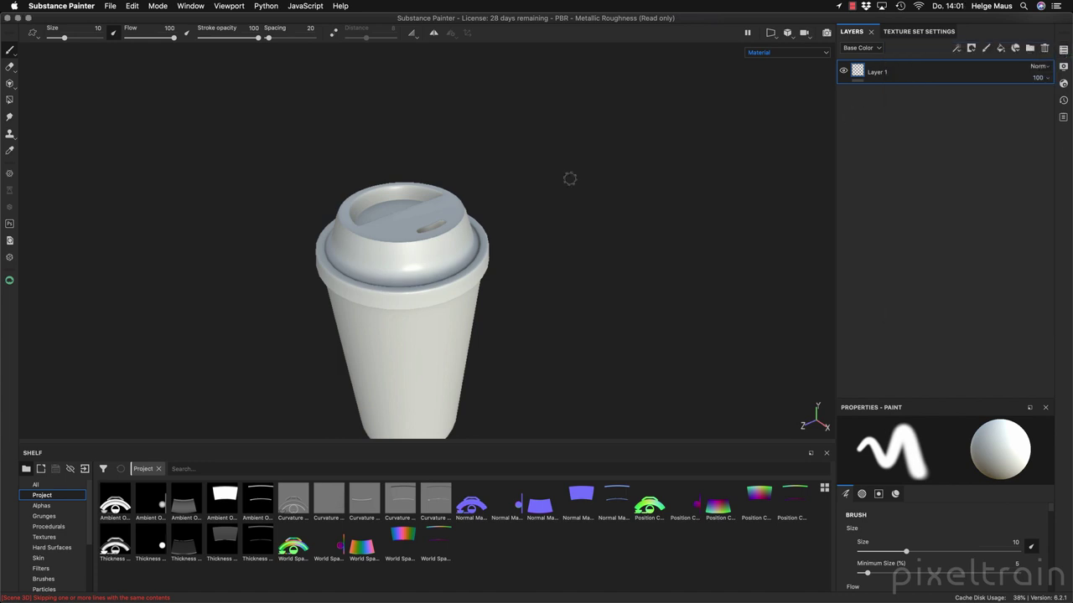
# - With the standard Paint tool, dab white paint on the lid and zoom in on it
pyautogui.click(8, 50)
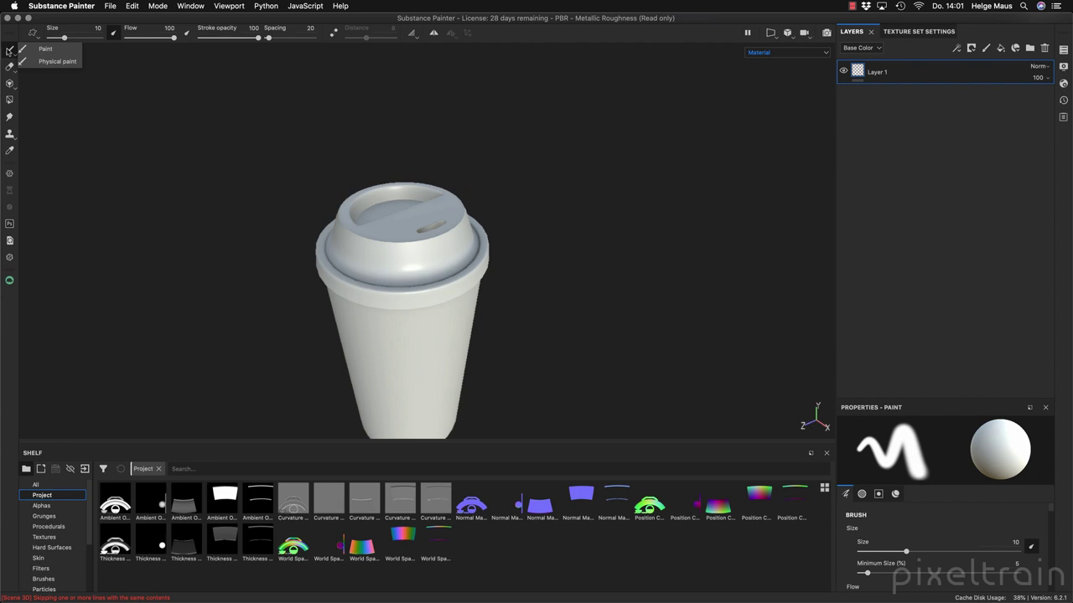
pyautogui.click(46, 50)
pyautogui.click(388, 250)
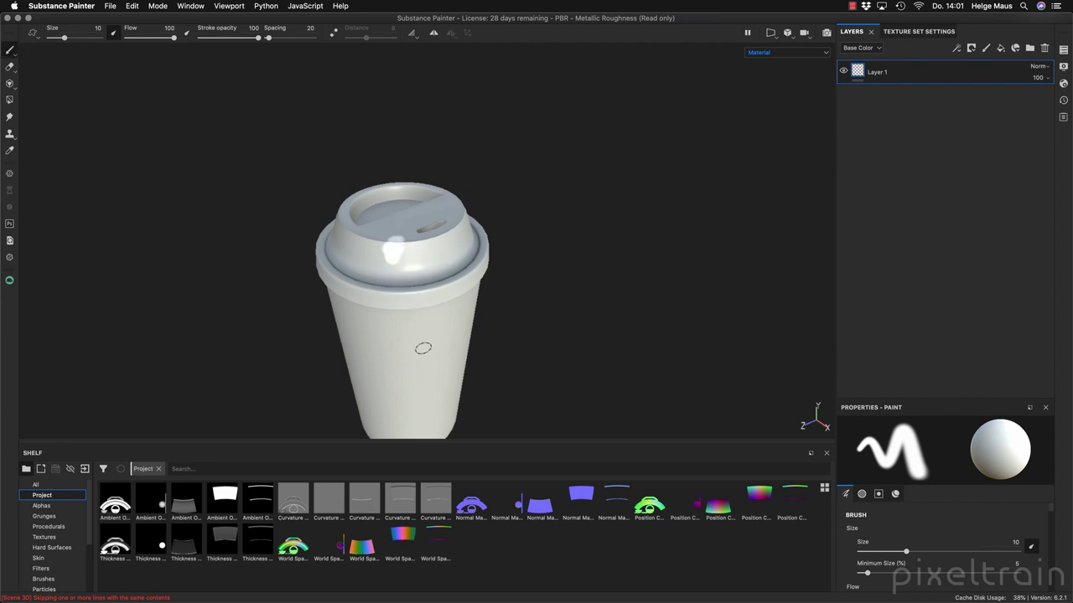
pyautogui.keyDown('alt'); pyautogui.moveTo(422, 343); pyautogui.dragTo(393, 354); pyautogui.keyUp('alt')
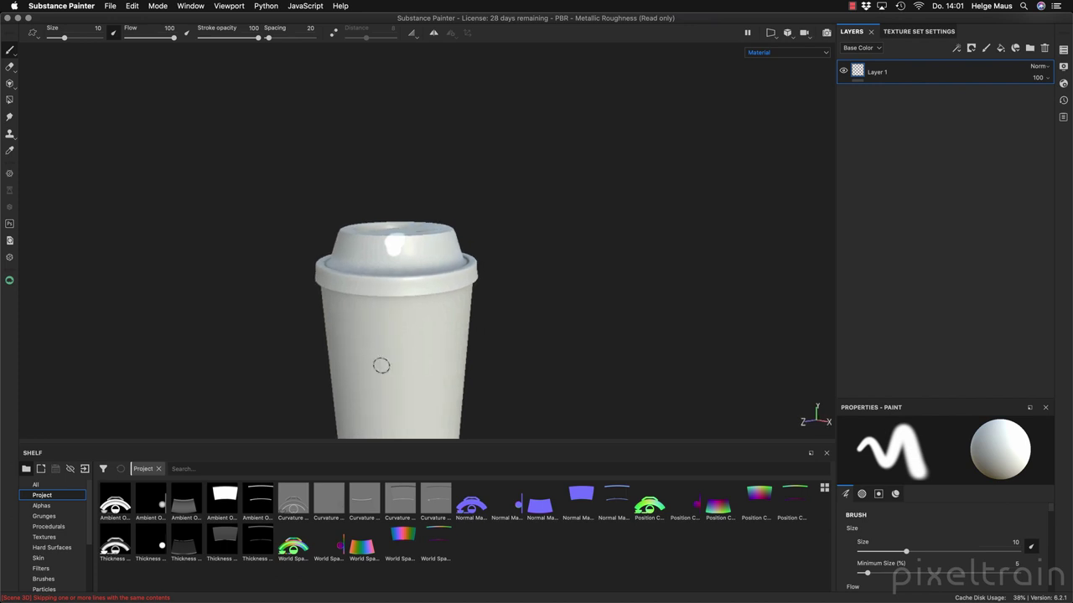
pyautogui.keyDown('alt'); pyautogui.moveTo(414, 354); pyautogui.dragTo(495, 328, button='right'); pyautogui.keyUp('alt')
pyautogui.moveTo(495, 327)
pyautogui.keyDown('alt'); pyautogui.mouseDown()
pyautogui.moveTo(479, 270)
pyautogui.moveTo(438, 270)
pyautogui.mouseUp(); pyautogui.keyUp('alt')
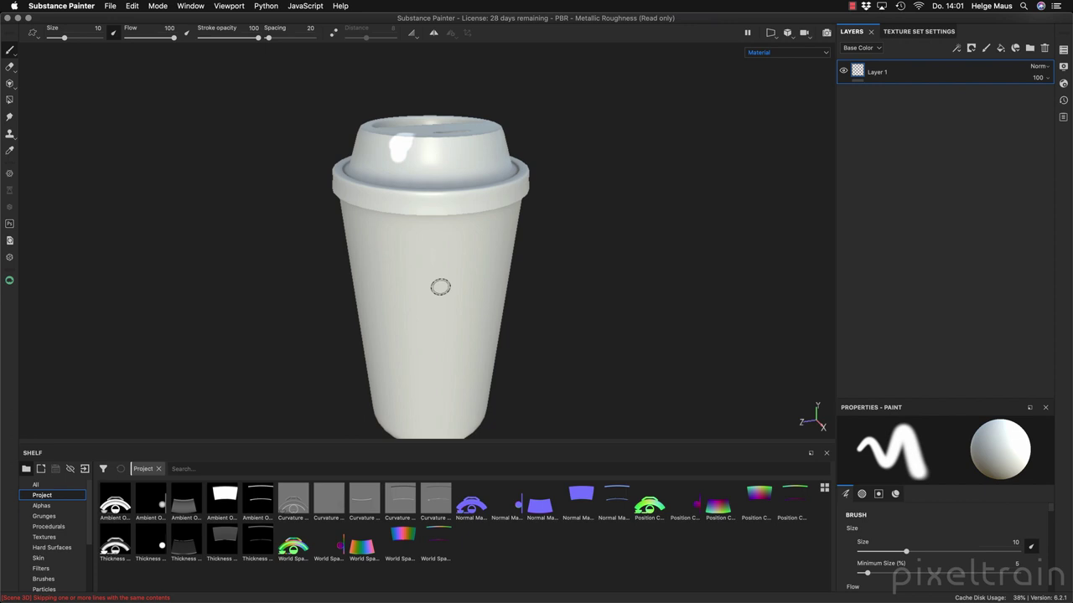
# - Select all five texture sets and brush white strokes across the lid, then reselect only Cup_Lid
pyautogui.click(1064, 50)
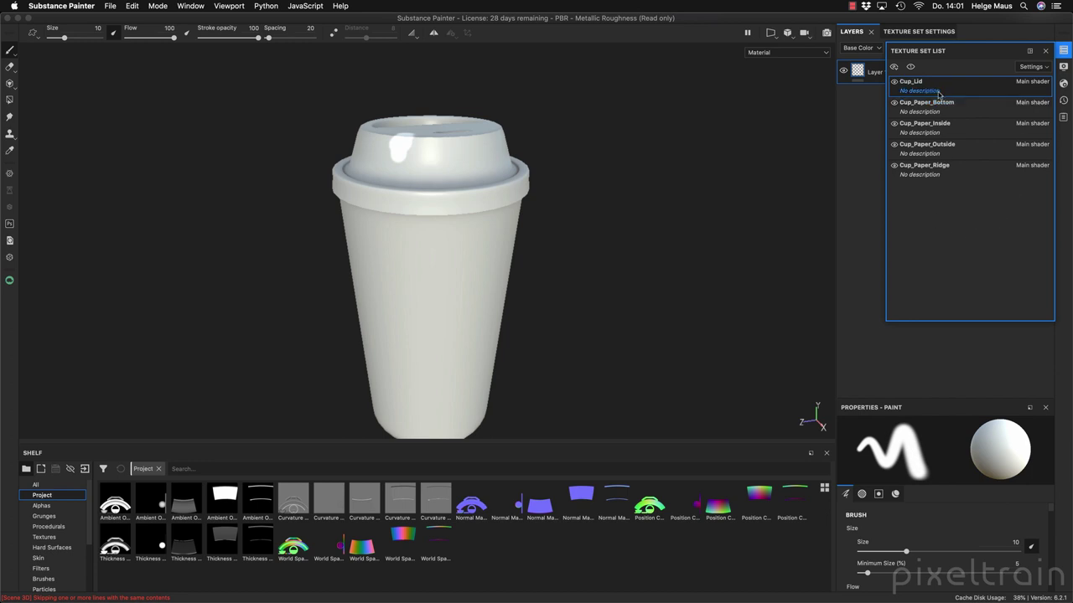
pyautogui.keyDown('shift'); pyautogui.click(927, 165); pyautogui.keyUp('shift')
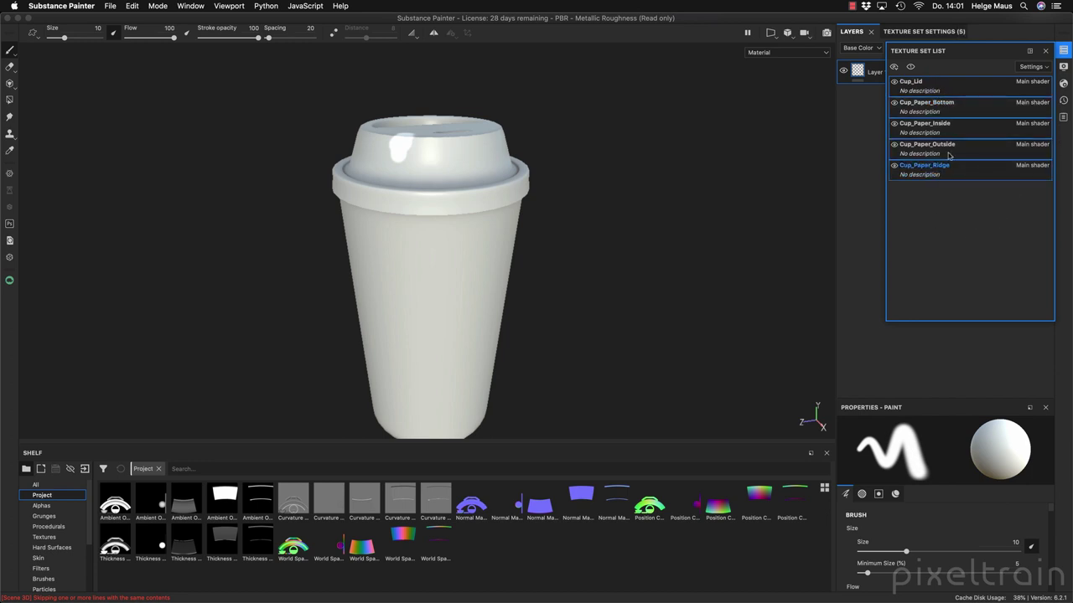
pyautogui.click(1063, 50)
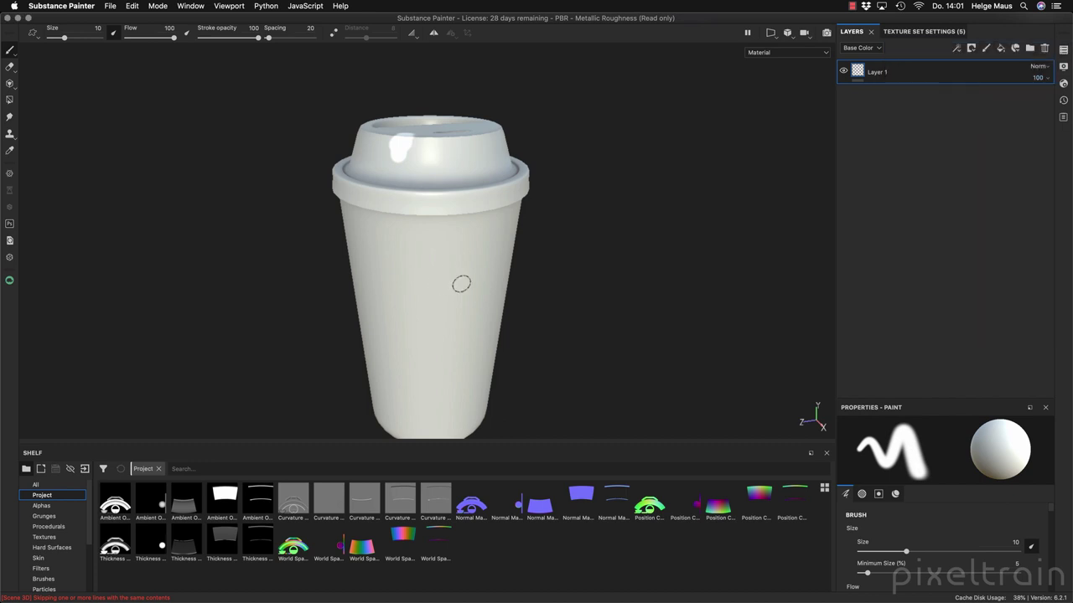
pyautogui.moveTo(429, 167)
pyautogui.mouseDown()
pyautogui.moveTo(452, 178)
pyautogui.moveTo(441, 206)
pyautogui.mouseUp()
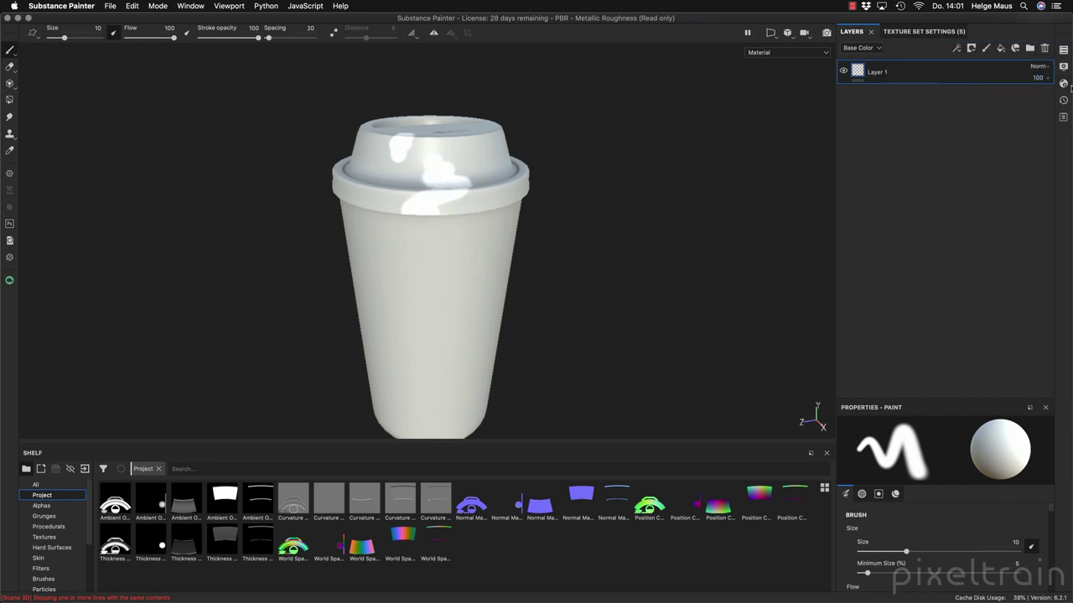
pyautogui.click(1063, 50)
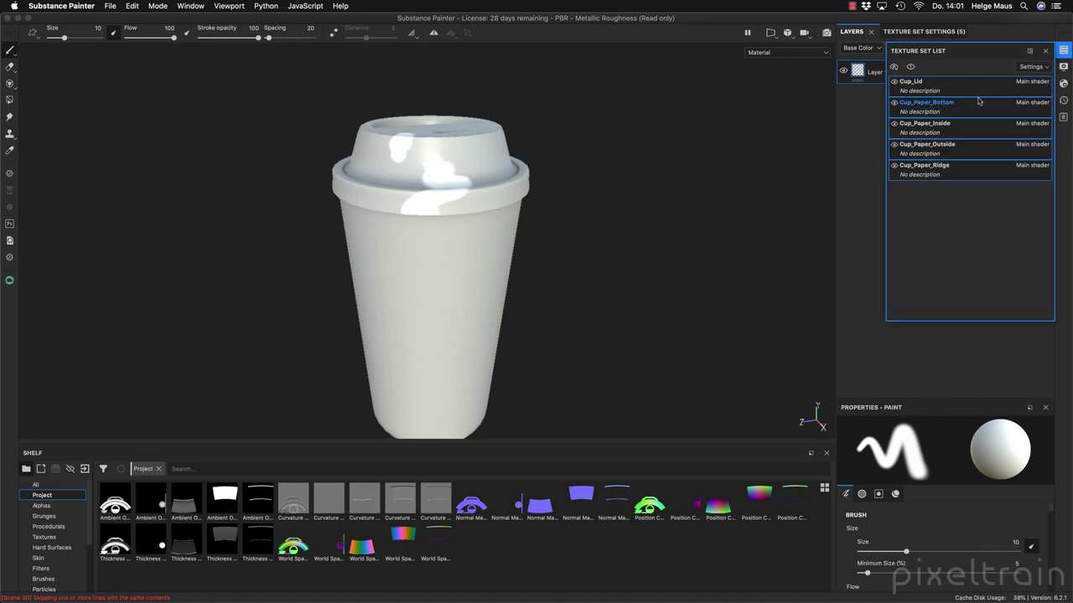
pyautogui.moveTo(373, 166)
pyautogui.mouseDown()
pyautogui.moveTo(419, 157)
pyautogui.moveTo(426, 172)
pyautogui.moveTo(470, 156)
pyautogui.moveTo(477, 207)
pyautogui.moveTo(490, 170)
pyautogui.moveTo(456, 221)
pyautogui.moveTo(353, 190)
pyautogui.moveTo(447, 146)
pyautogui.mouseUp()
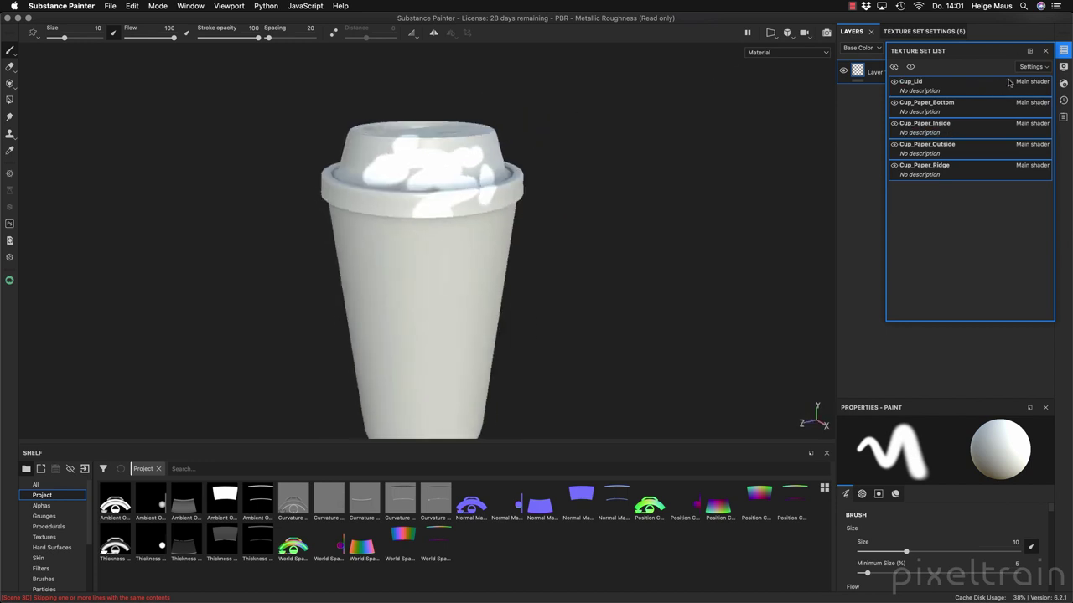
pyautogui.click(926, 87)
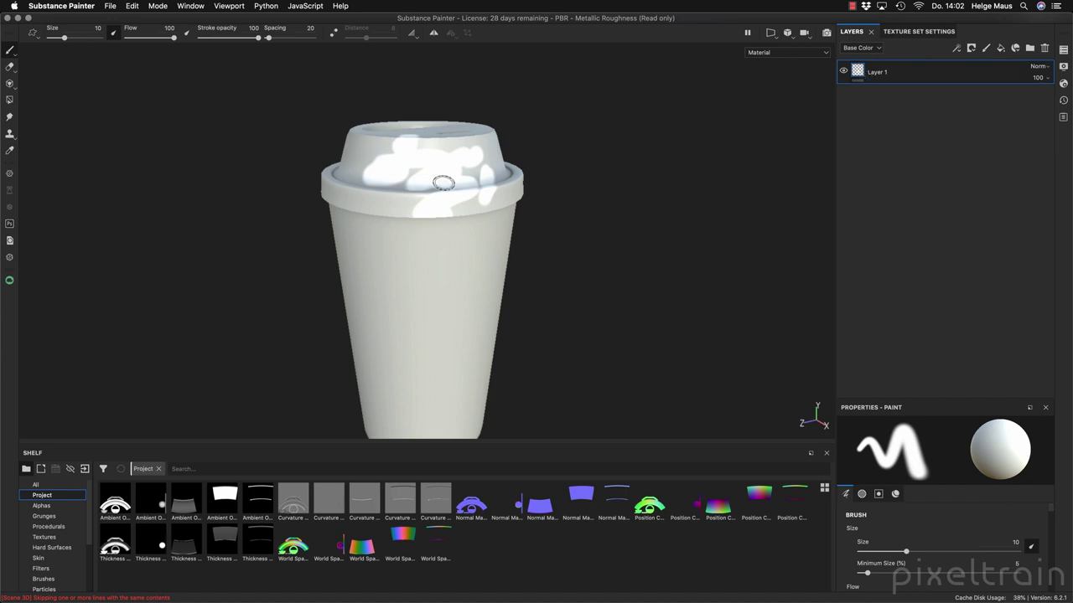
pyautogui.scroll(-3, 54, 584)
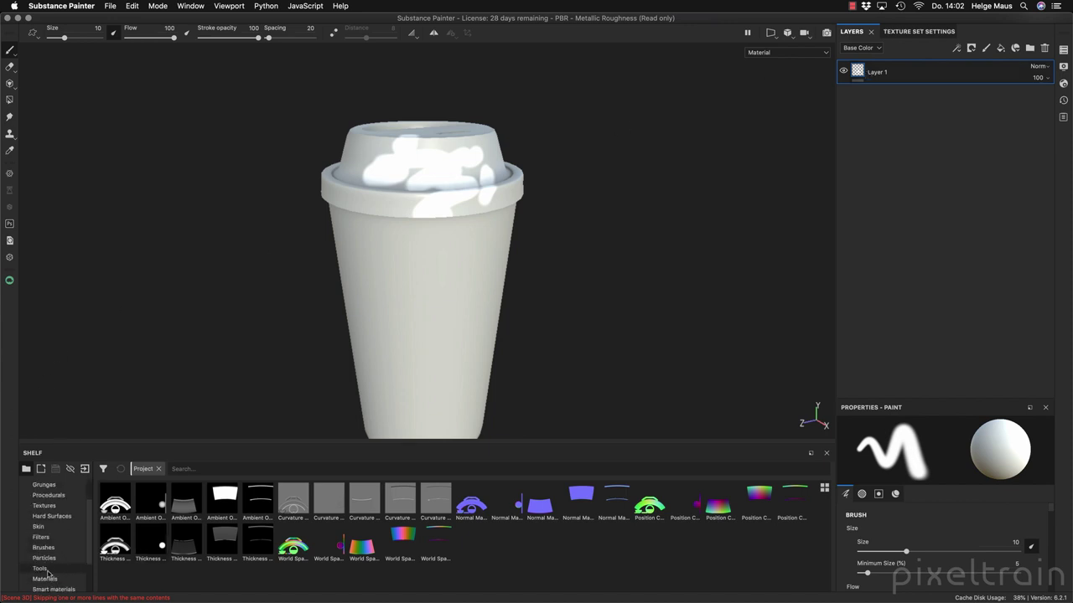
# - Search the shelf Materials for 'pla' and drop Plastic Glossy Pure onto the cup lid
pyautogui.click(44, 578)
pyautogui.moveTo(614, 444); pyautogui.dragTo(630, 375)
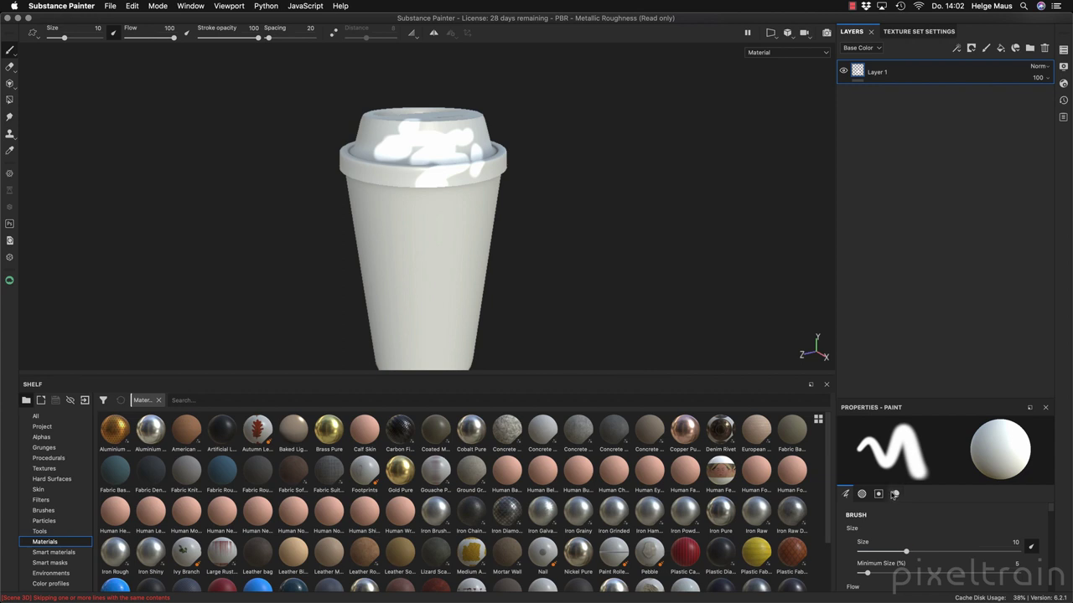
pyautogui.click(211, 402)
pyautogui.write('pla')
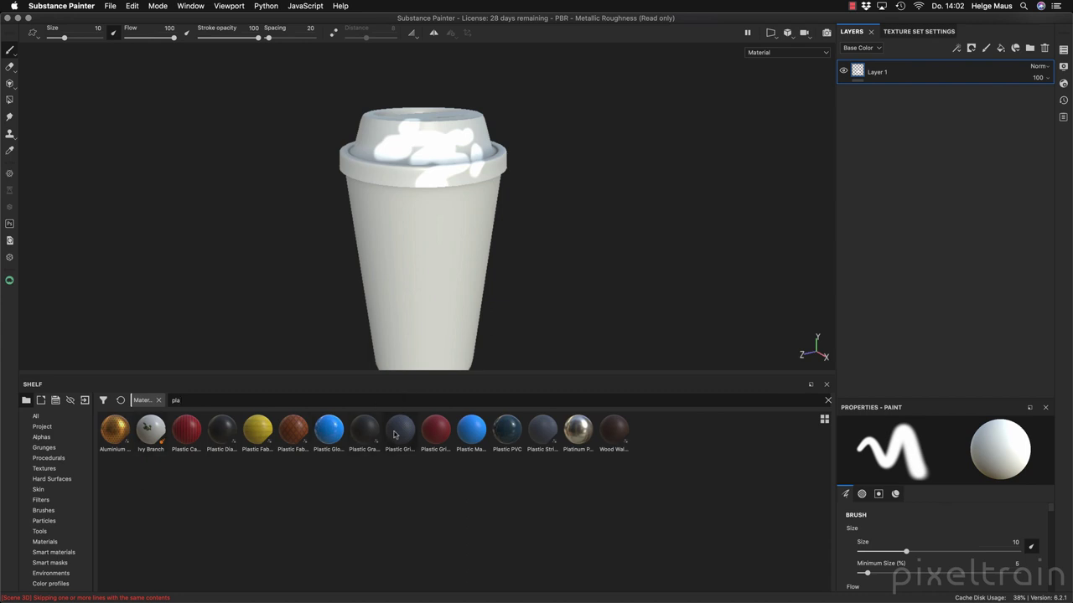
pyautogui.moveTo(394, 434)
pyautogui.moveTo(328, 432)
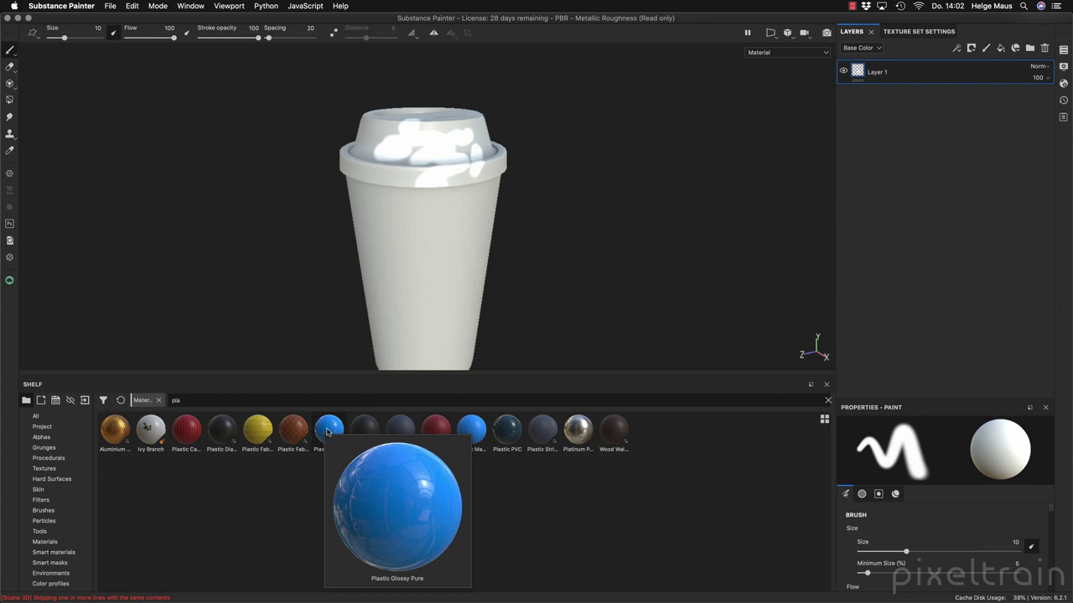
pyautogui.moveTo(327, 432); pyautogui.dragTo(428, 136)
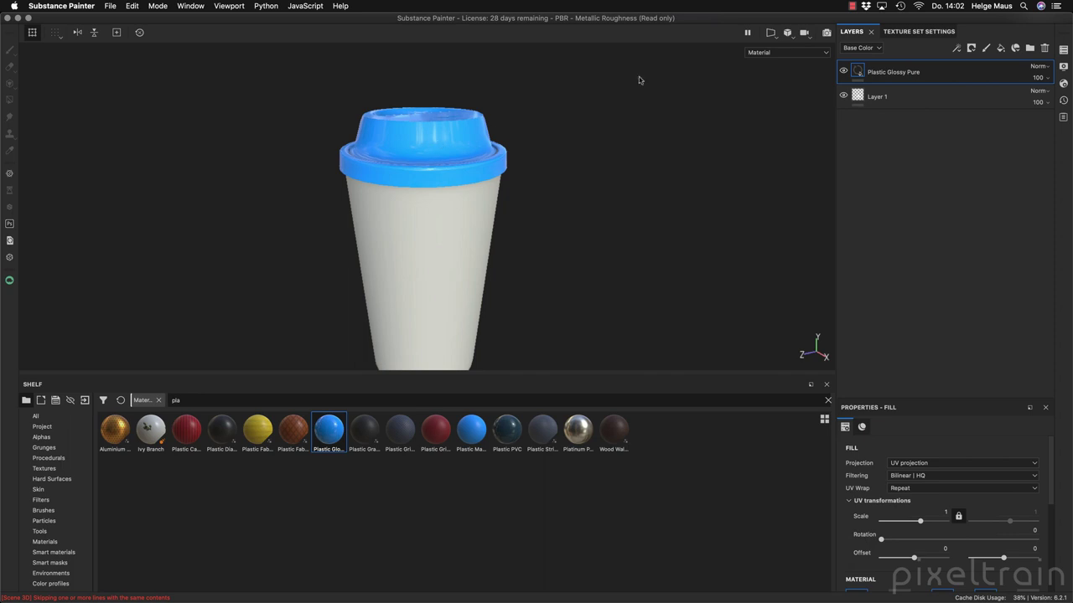
# - Delete Layer 1 with its test paint and open the fill's material settings
pyautogui.click(942, 101)
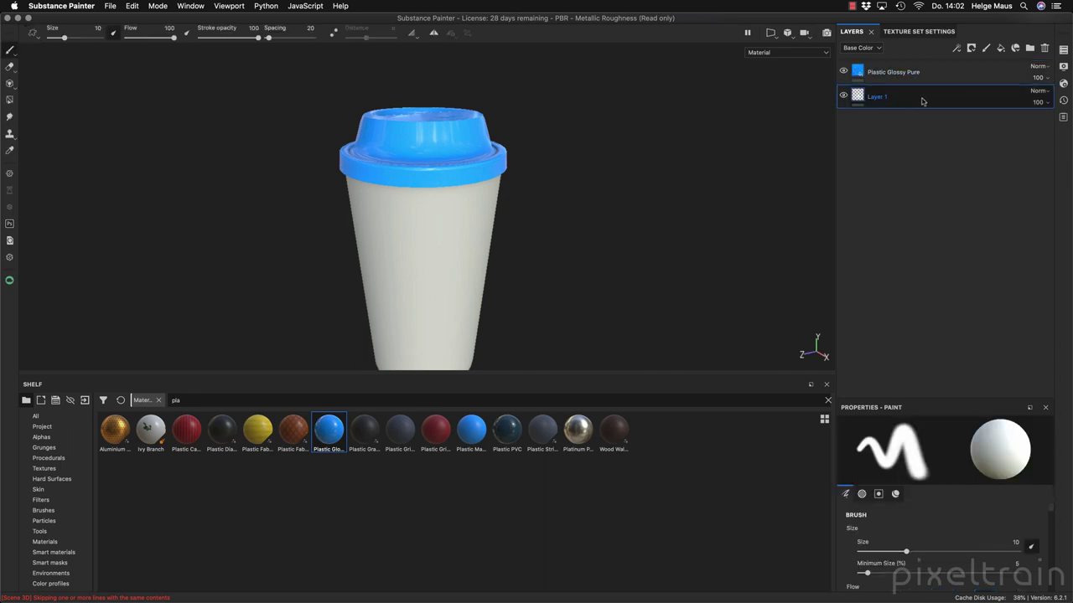
pyautogui.click(1045, 49)
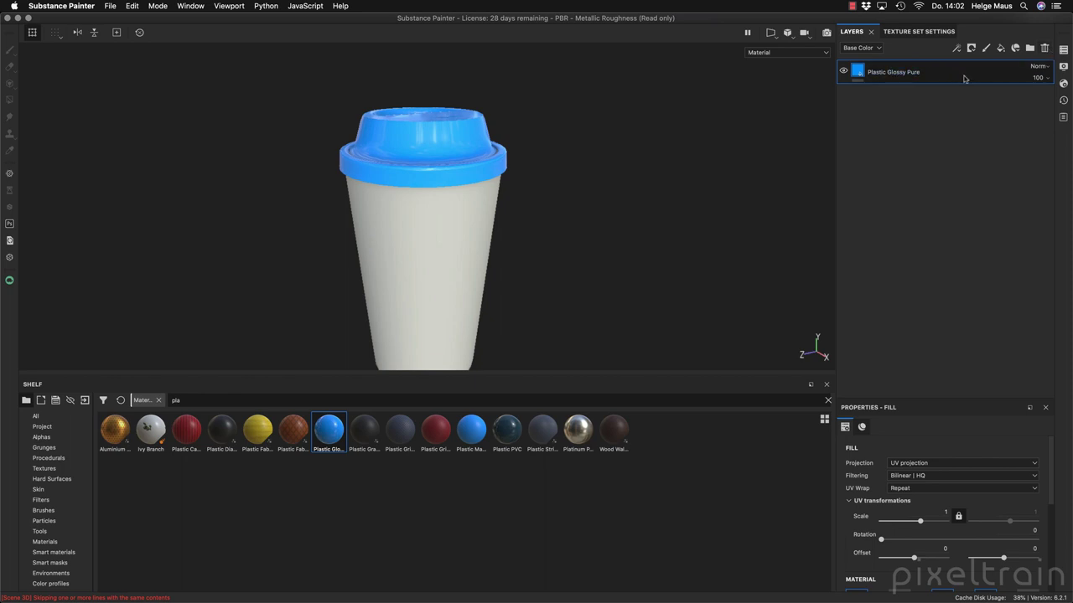
pyautogui.moveTo(543, 377); pyautogui.dragTo(541, 461)
pyautogui.keyDown('alt'); pyautogui.moveTo(466, 324); pyautogui.dragTo(761, 273); pyautogui.keyUp('alt')
pyautogui.moveTo(922, 399); pyautogui.dragTo(977, 144)
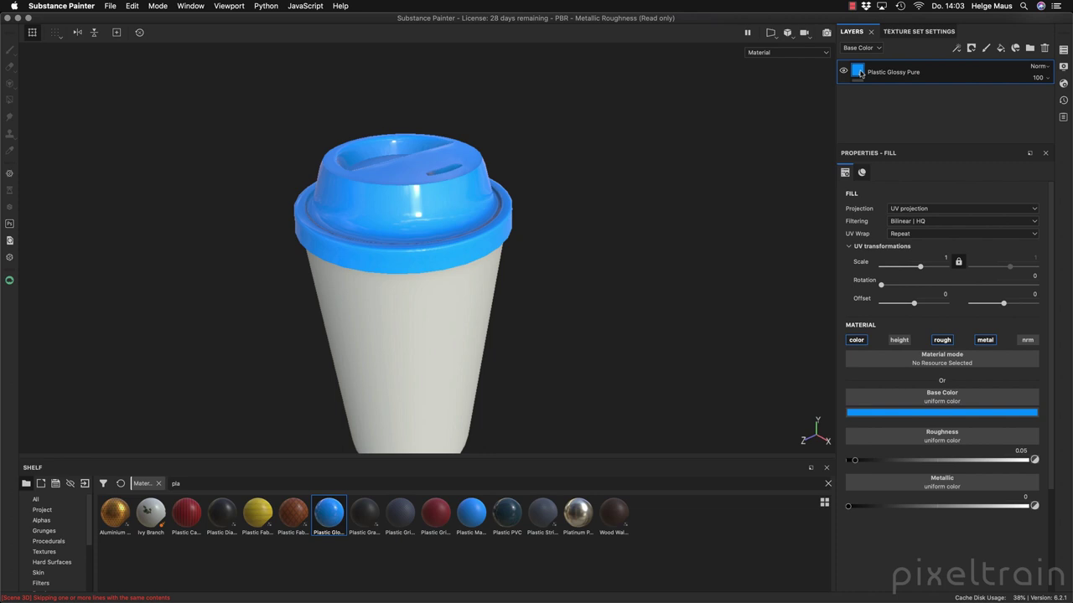
pyautogui.scroll(-5, 846, 174)
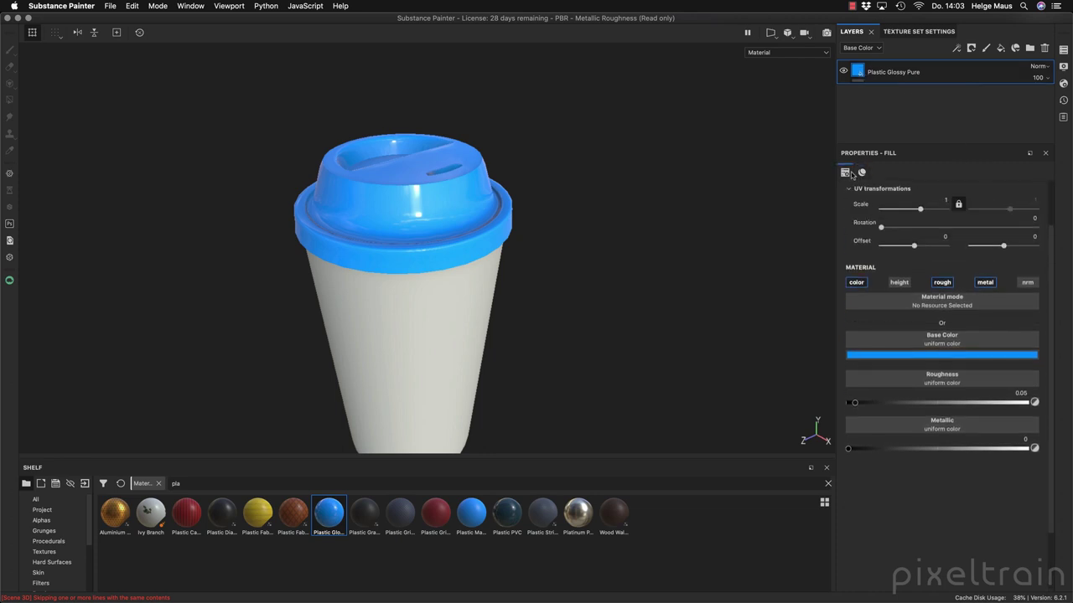
pyautogui.click(845, 173)
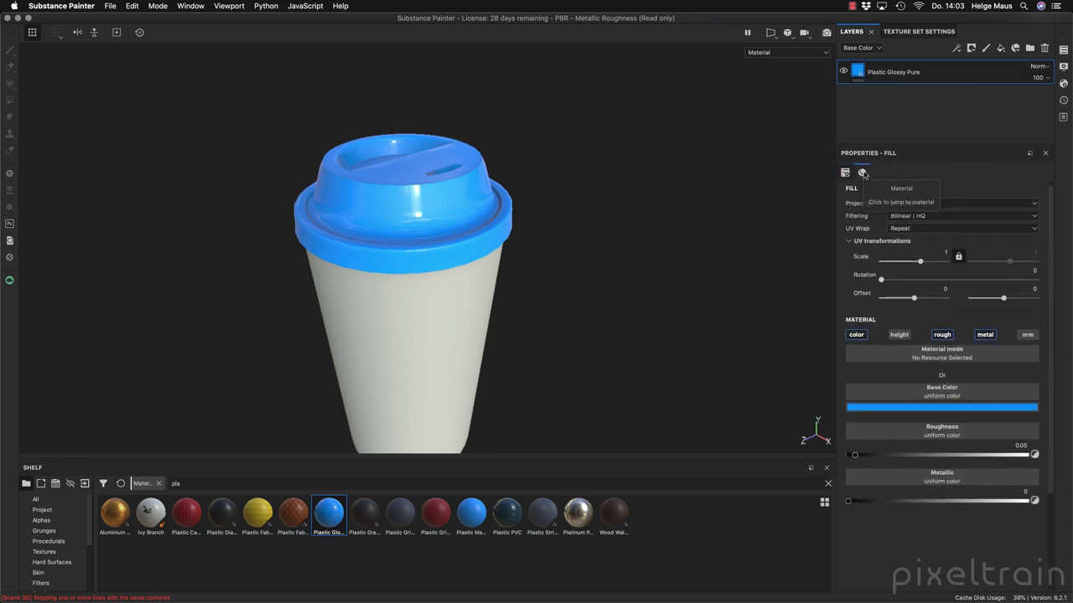
pyautogui.click(862, 172)
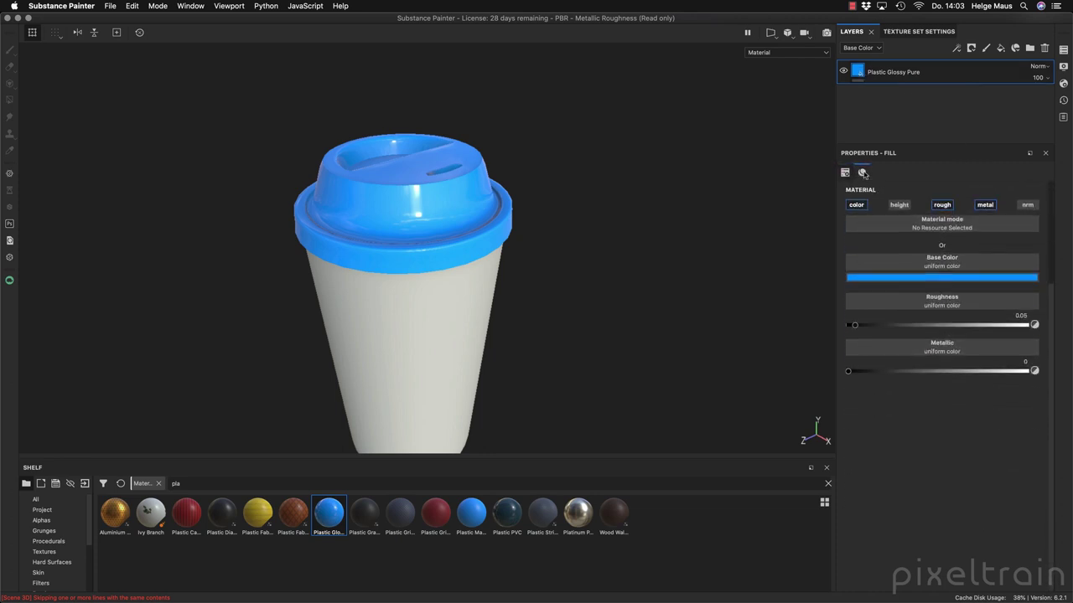
# - Deepen the lid's blue base colour, enable metallic and raise roughness to 0.2385
pyautogui.click(939, 280)
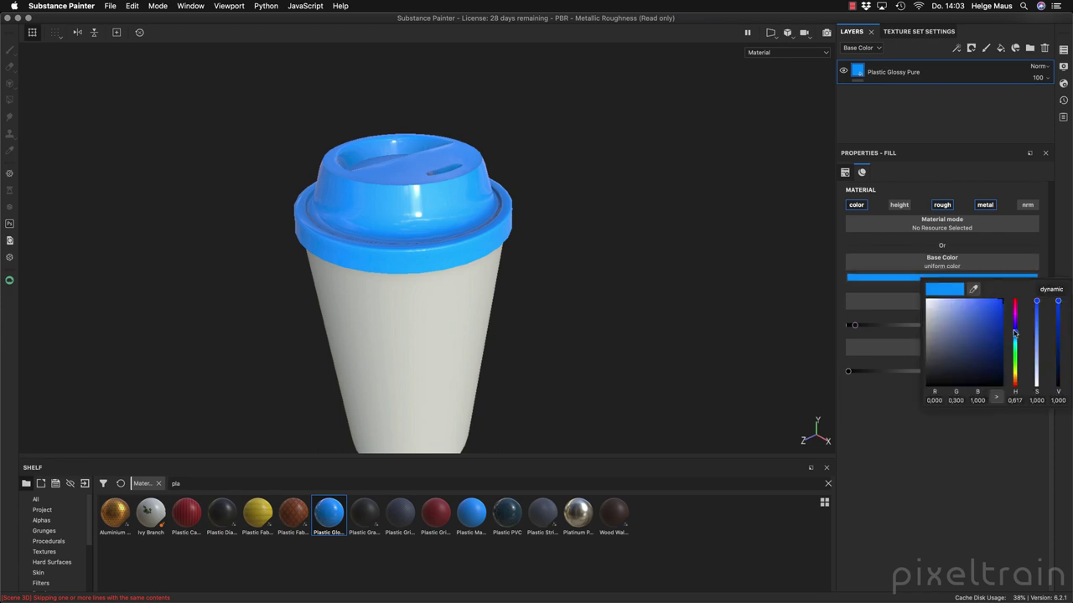
pyautogui.click(1016, 336)
pyautogui.moveTo(1015, 336); pyautogui.dragTo(1017, 336)
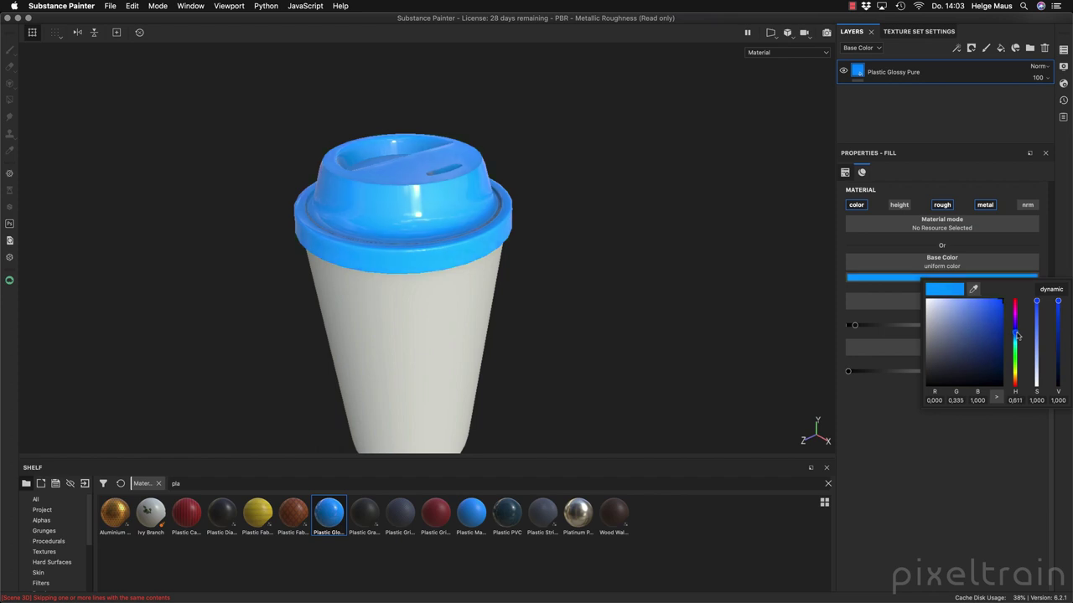
pyautogui.click(1005, 250)
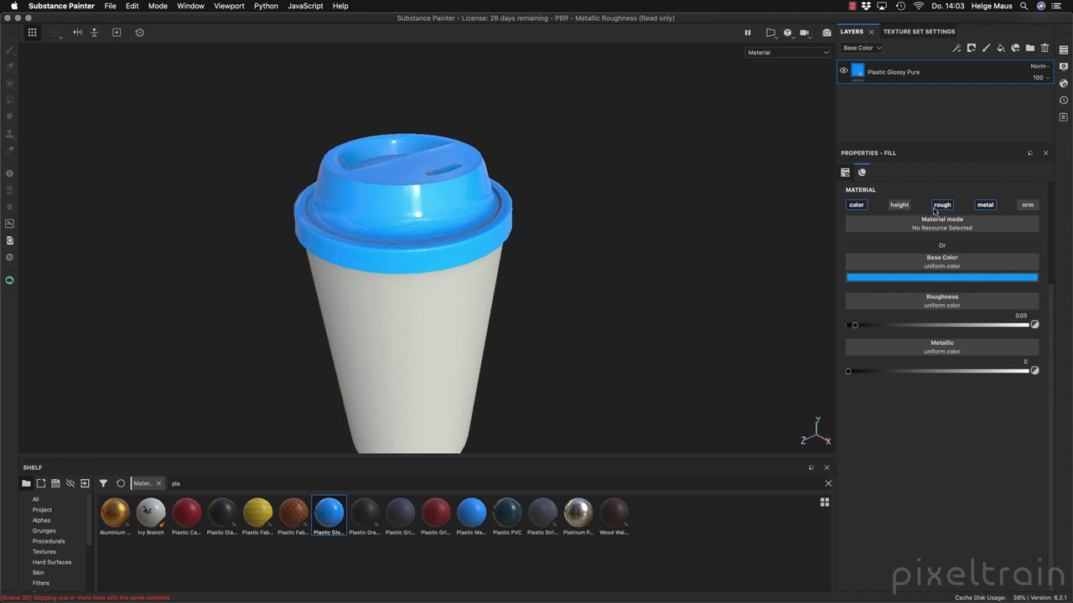
pyautogui.click(987, 206)
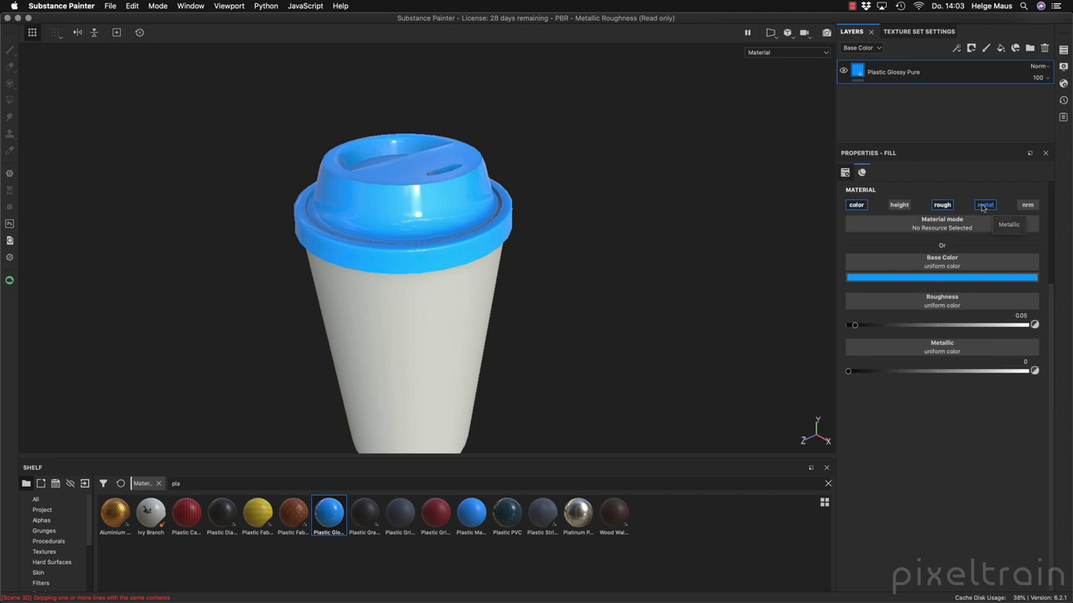
pyautogui.moveTo(854, 325); pyautogui.dragTo(889, 329)
pyautogui.keyDown('shift'); pyautogui.moveTo(643, 302); pyautogui.dragTo(608, 296, button='right'); pyautogui.keyUp('shift')
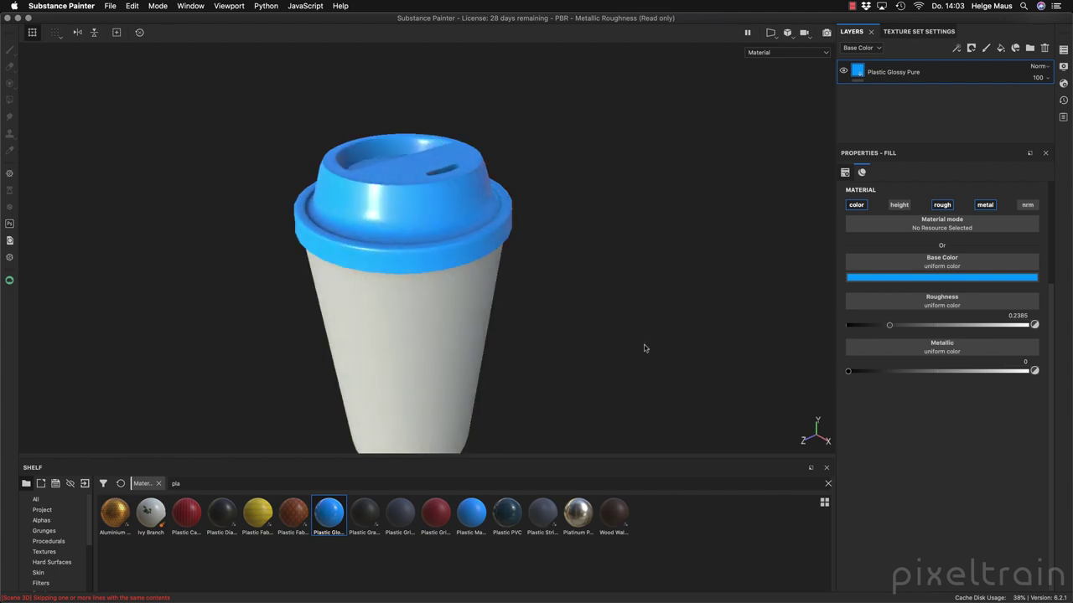
pyautogui.keyDown('shift'); pyautogui.moveTo(594, 187); pyautogui.dragTo(611, 204, button='right'); pyautogui.keyUp('shift')
pyautogui.moveTo(627, 230)
pyautogui.keyDown('alt'); pyautogui.mouseDown()
pyautogui.moveTo(479, 232)
pyautogui.moveTo(589, 322)
pyautogui.moveTo(656, 273)
pyautogui.moveTo(629, 275)
pyautogui.moveTo(620, 248)
pyautogui.mouseUp(); pyautogui.keyUp('alt')
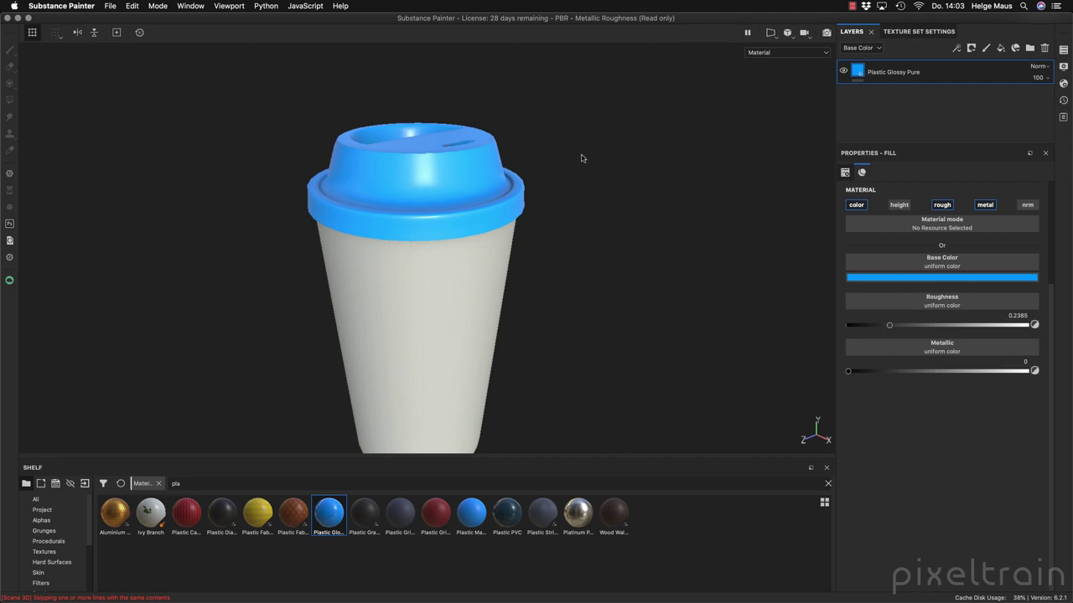
# - Switch to the Cup_Paper_Outside texture set, undoing a test stroke
pyautogui.click(1062, 49)
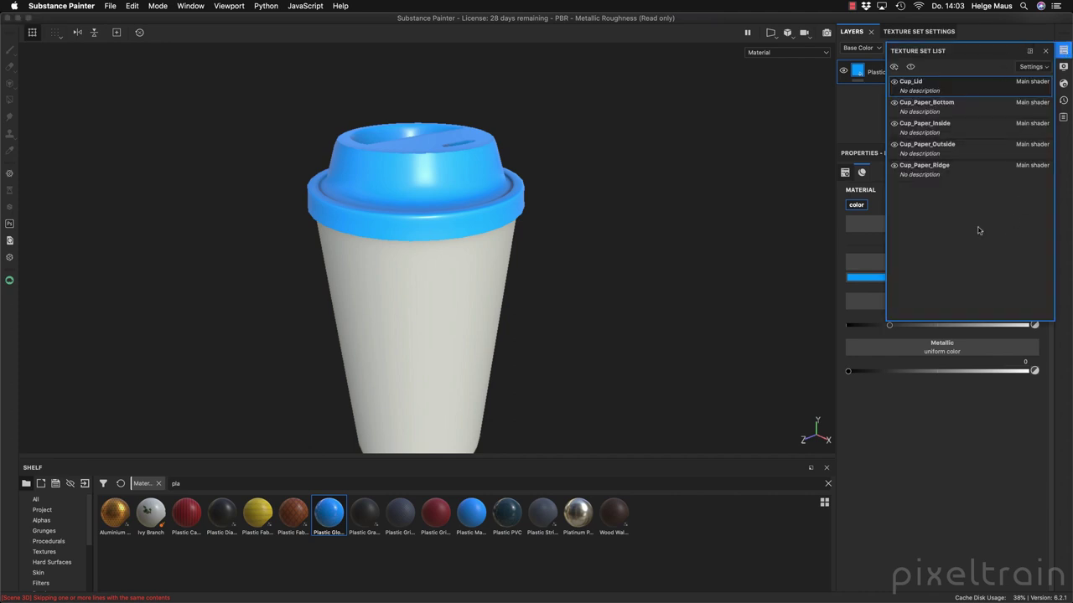
pyautogui.click(968, 151)
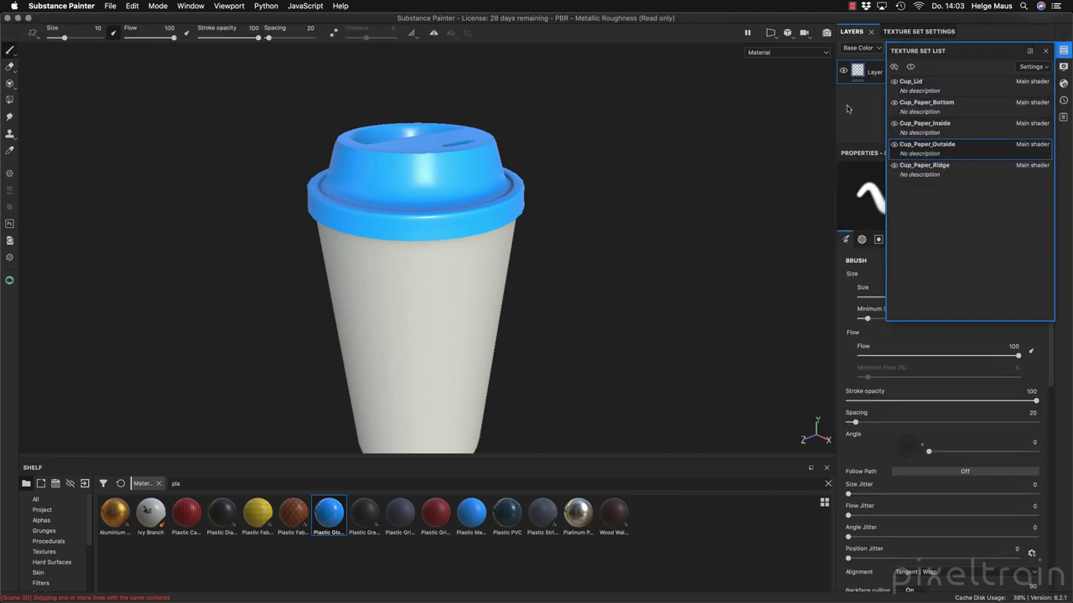
pyautogui.moveTo(453, 280); pyautogui.dragTo(444, 333)
pyautogui.press('super+z')
pyautogui.click(1063, 52)
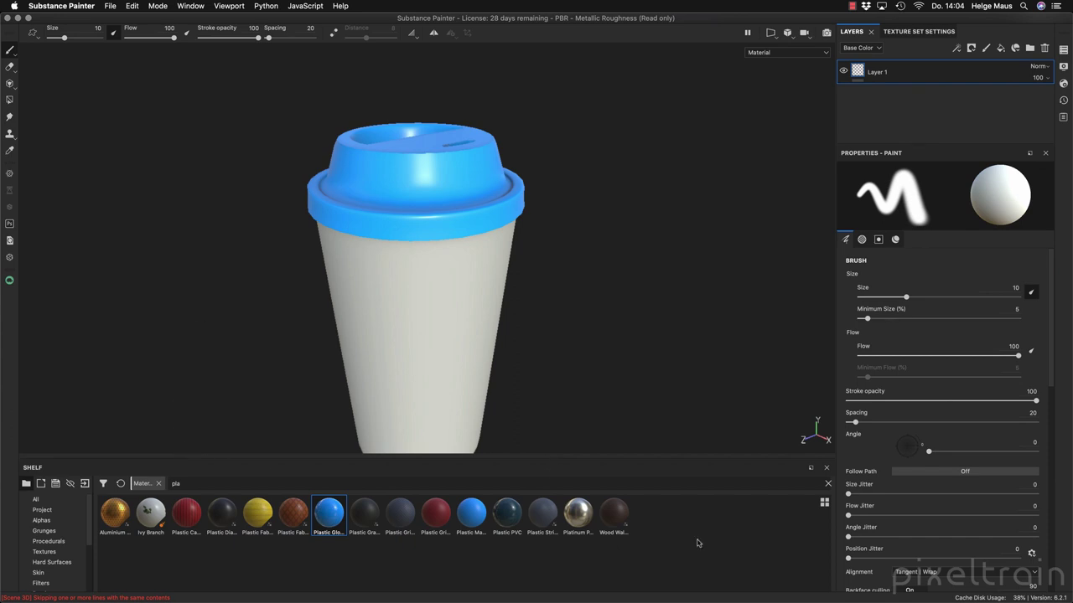
# - Clear the shelf search, search for 'pap' and enlarge the shelf
pyautogui.click(828, 483)
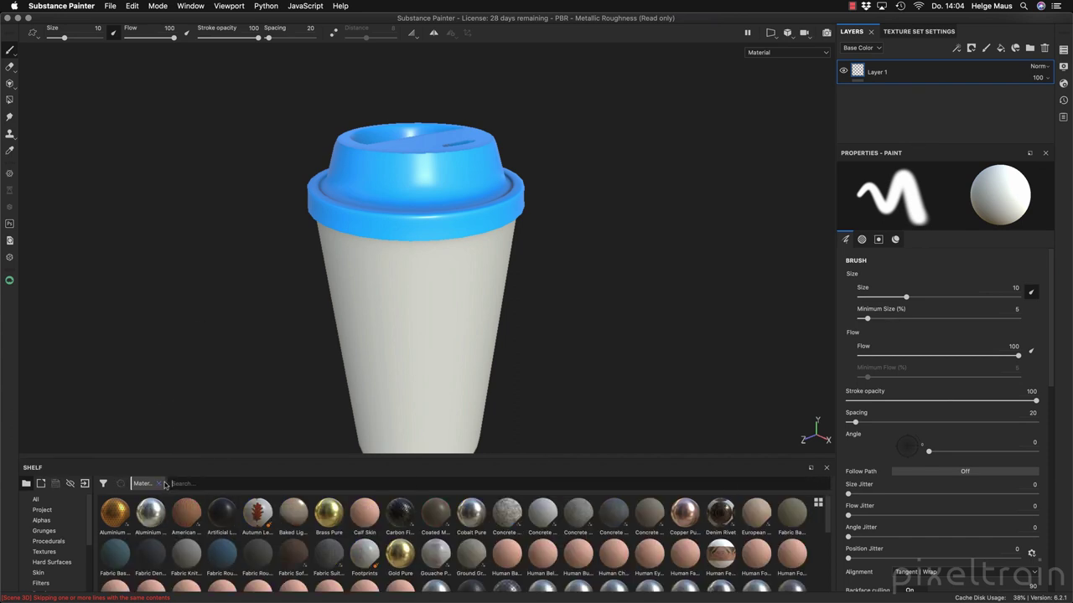
pyautogui.click(249, 485)
pyautogui.write('pap')
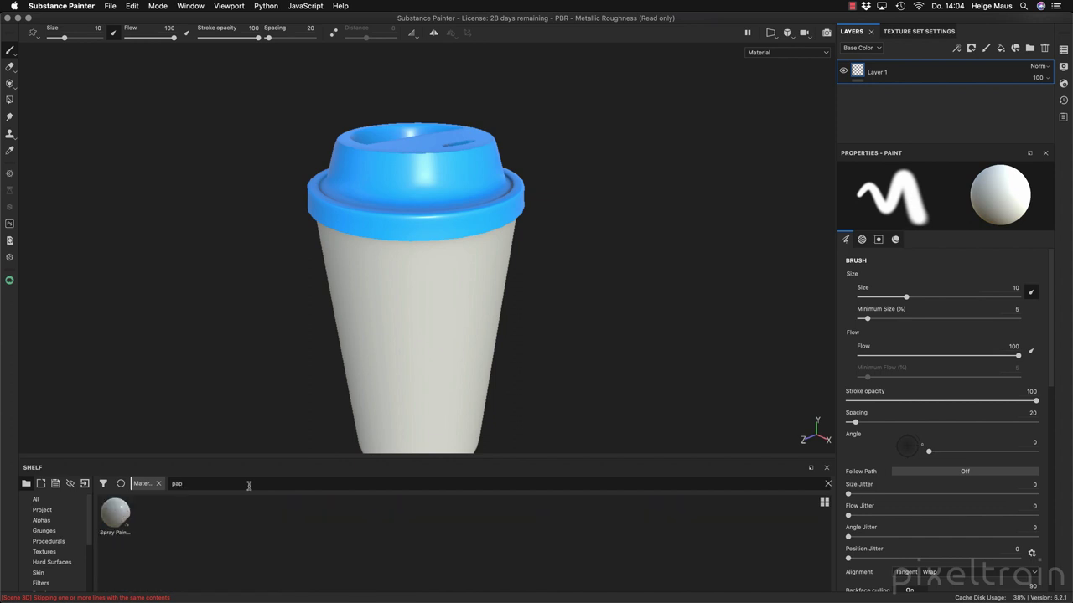
pyautogui.moveTo(287, 458); pyautogui.dragTo(304, 413)
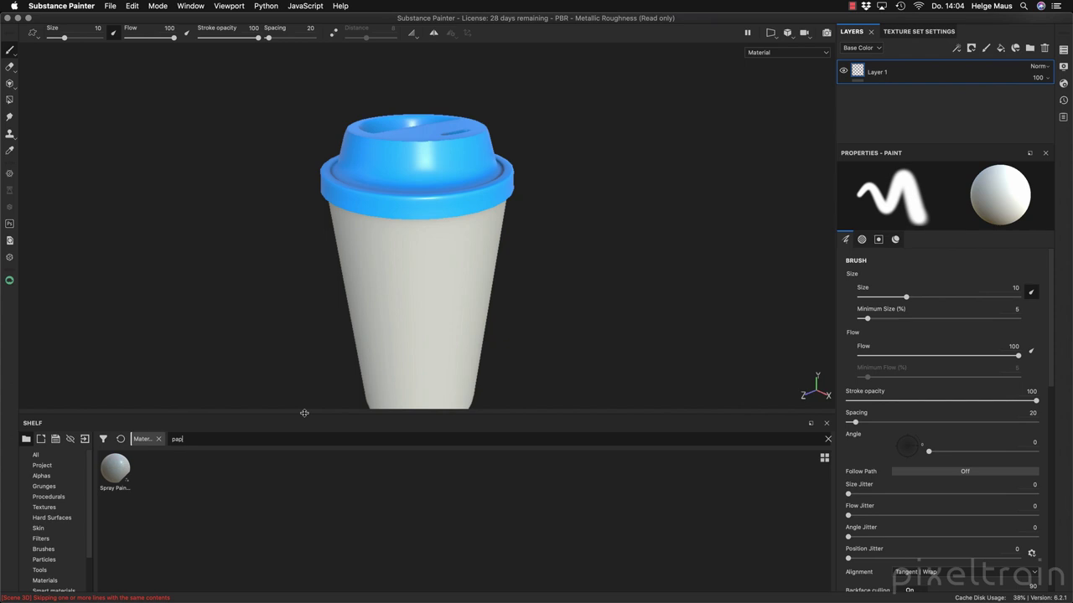
# - Add cardboard_paper.sbsar from Coffee/external_files/_substance to the import list
pyautogui.click(85, 440)
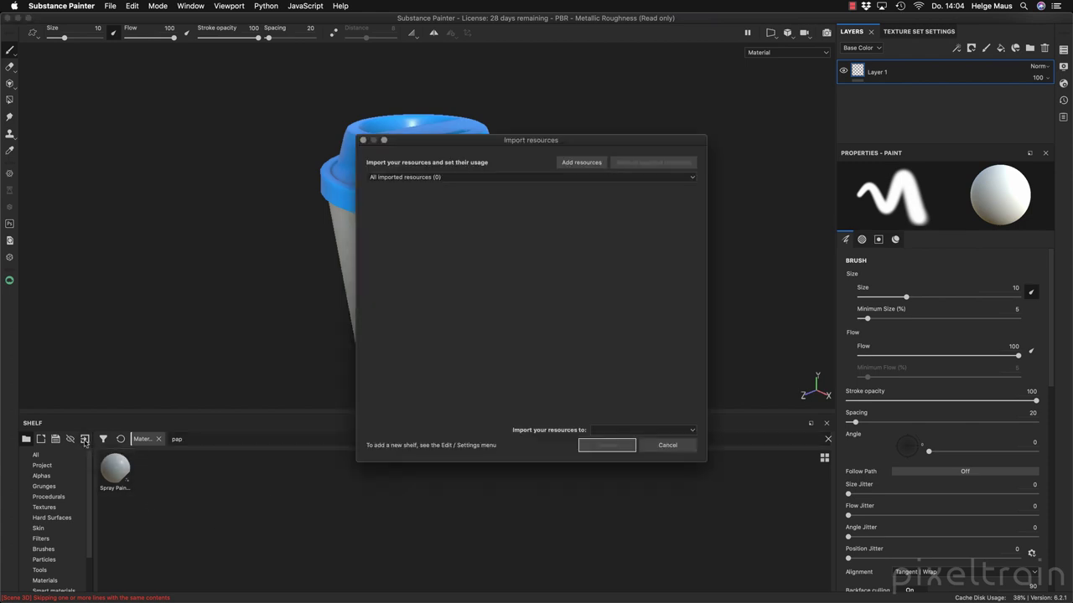
pyautogui.click(588, 163)
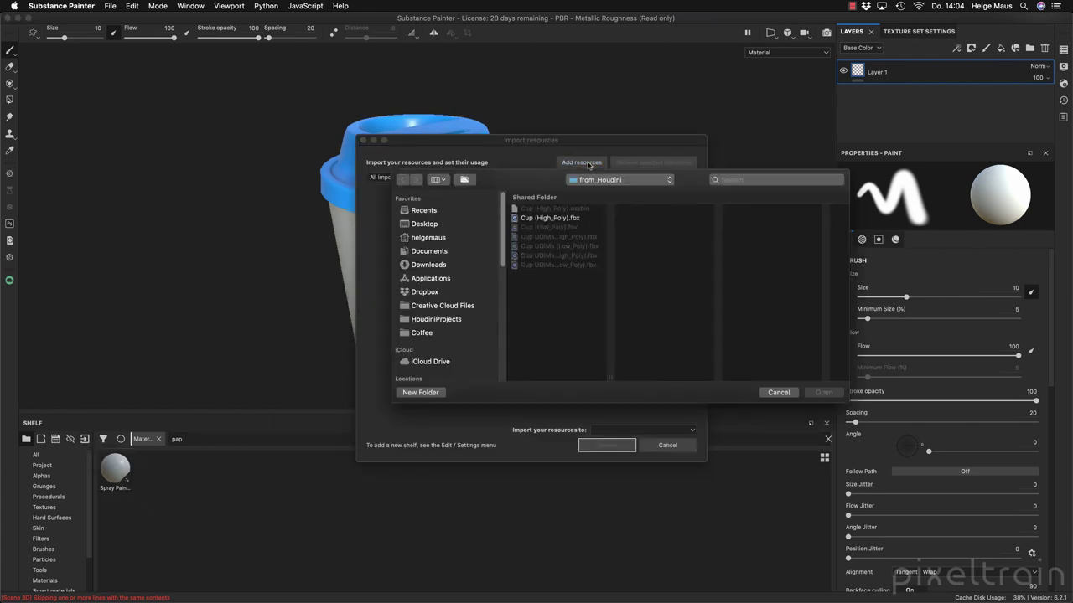
pyautogui.click(620, 179)
pyautogui.click(624, 191)
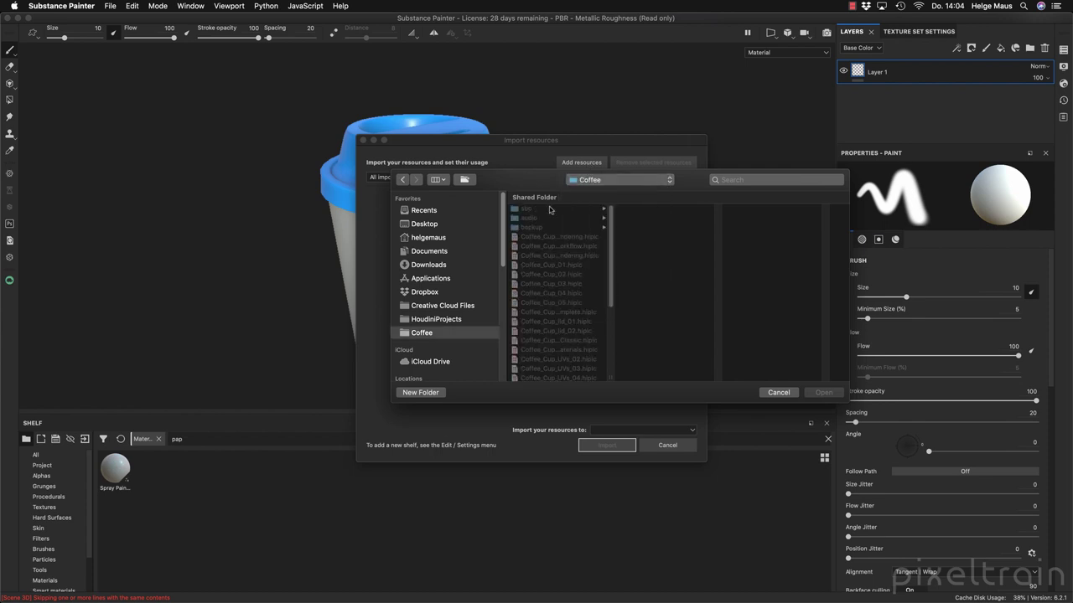
pyautogui.scroll(-5, 576, 252)
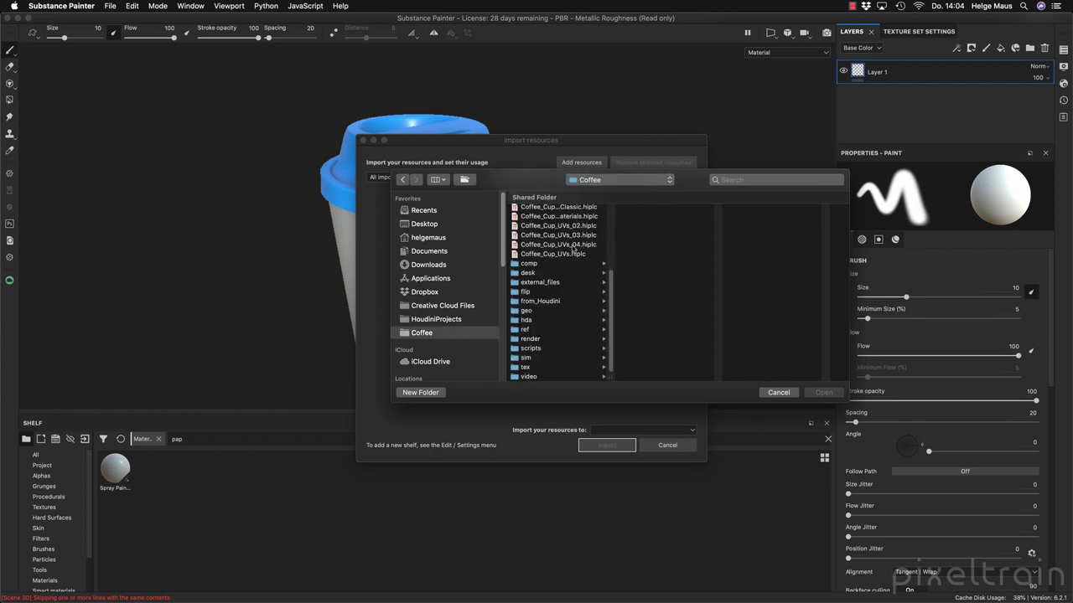
pyautogui.click(522, 283)
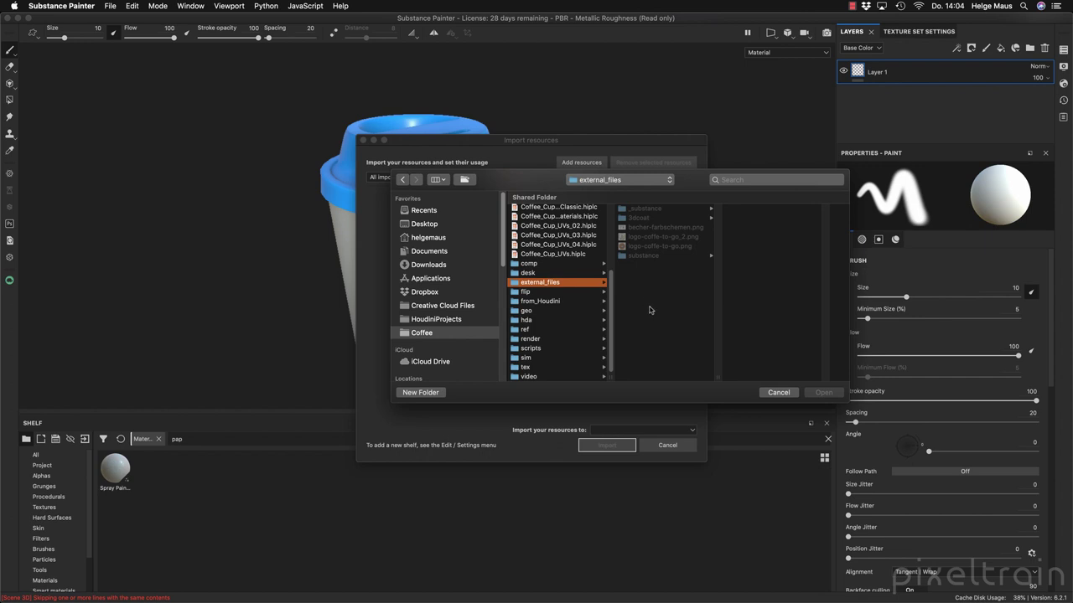
pyautogui.click(668, 211)
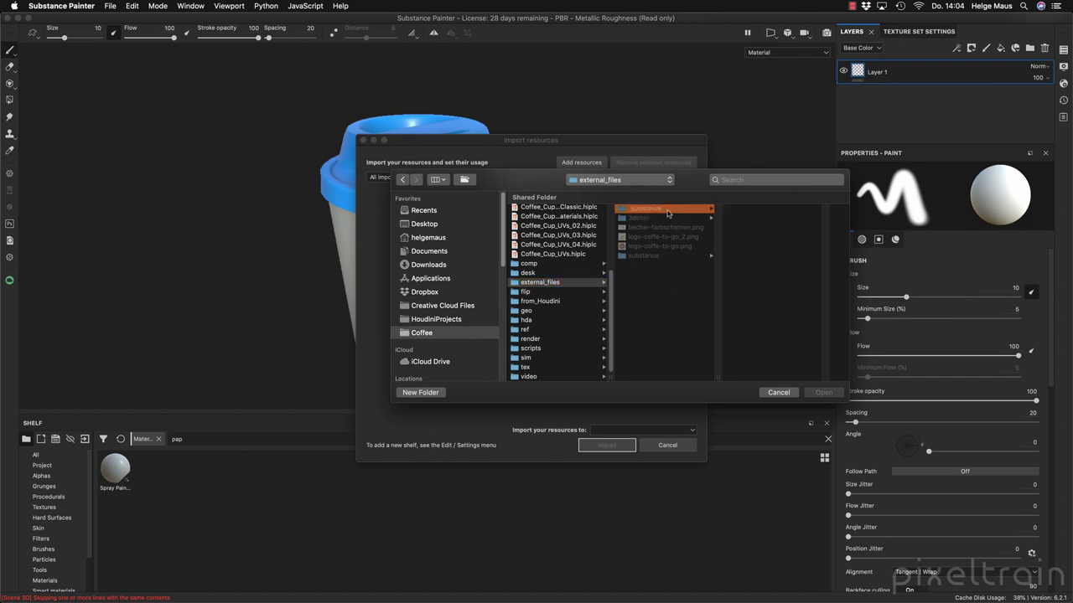
pyautogui.doubleClick(827, 378)
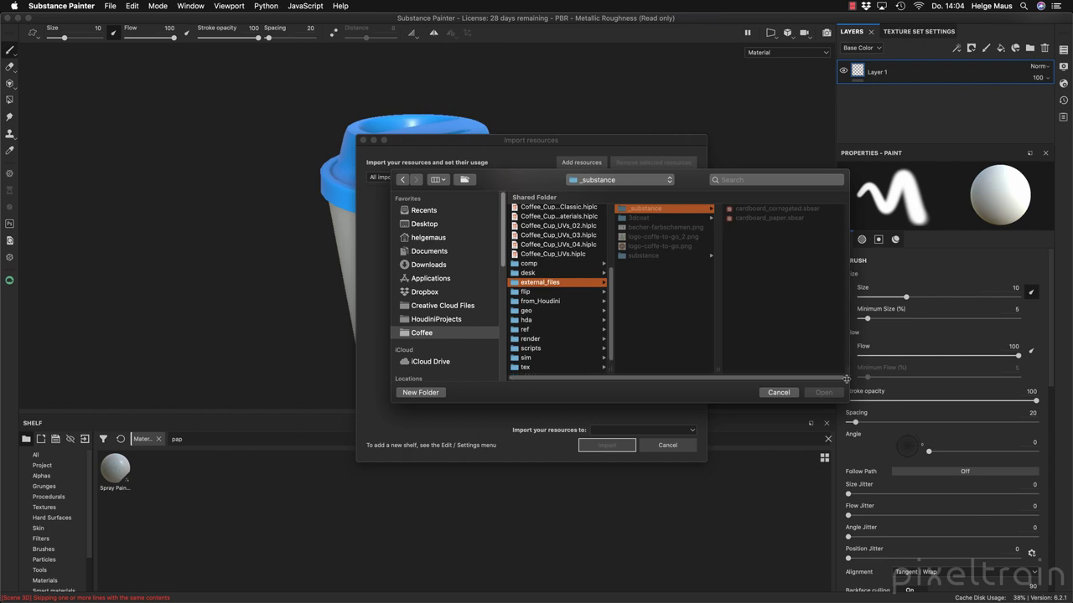
pyautogui.click(780, 219)
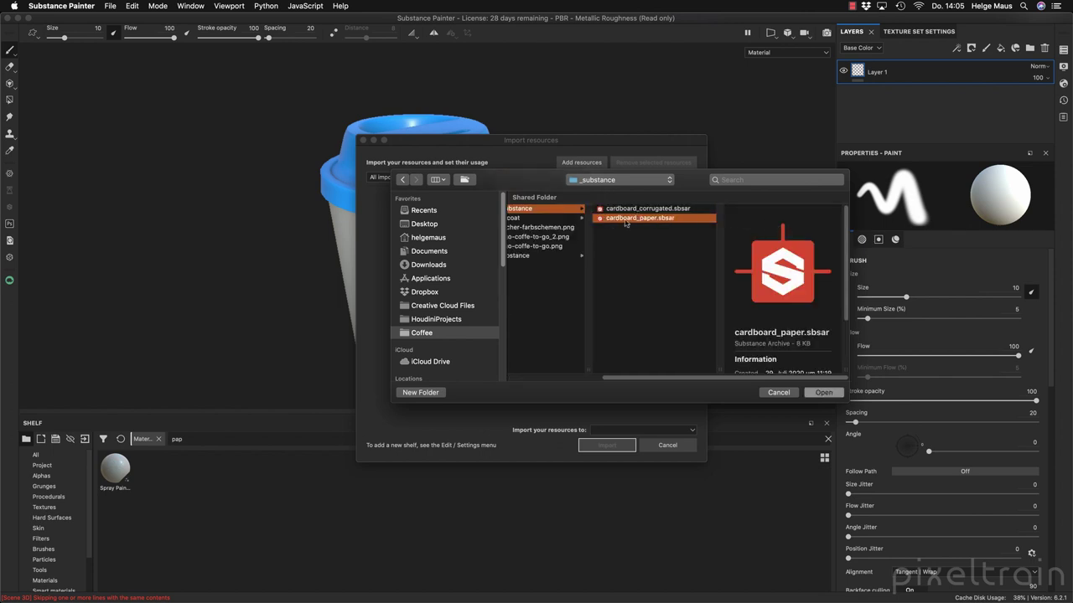
pyautogui.click(829, 393)
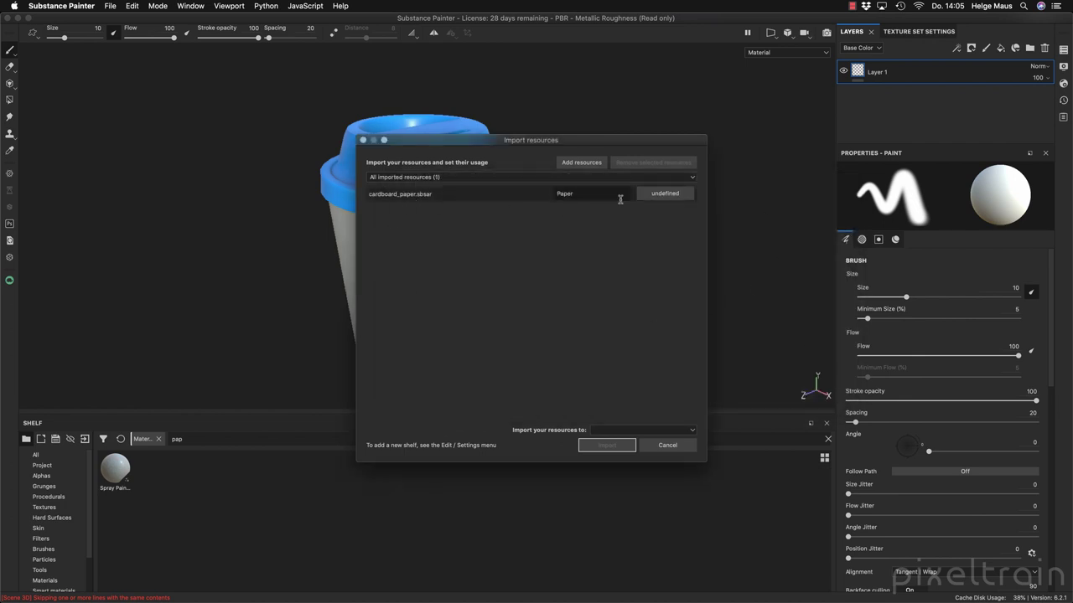
# - Set its usage to basematerial and import it into the current project
pyautogui.click(683, 196)
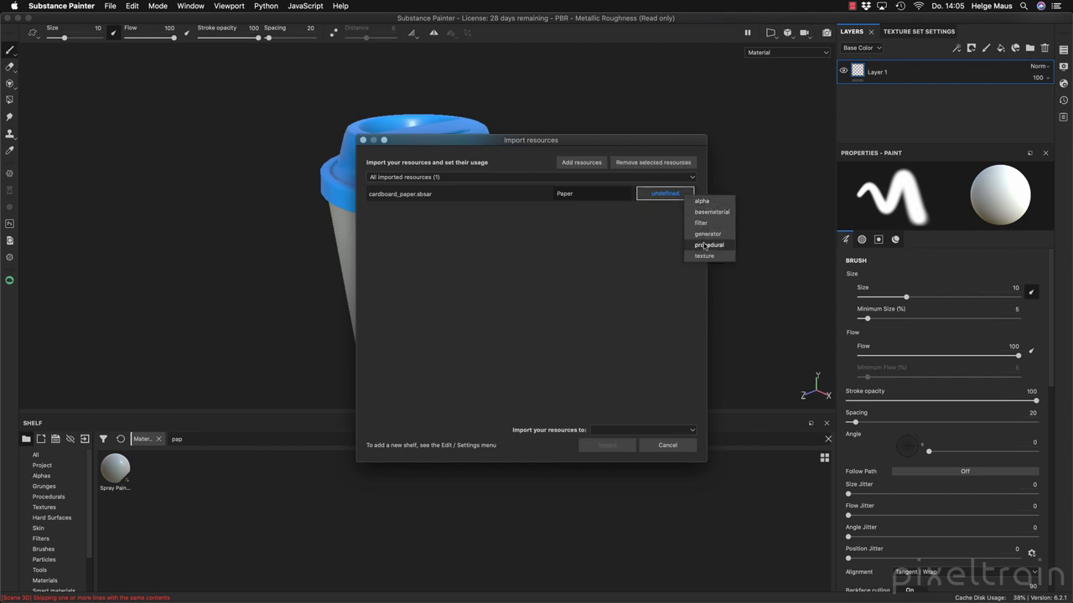
pyautogui.click(710, 212)
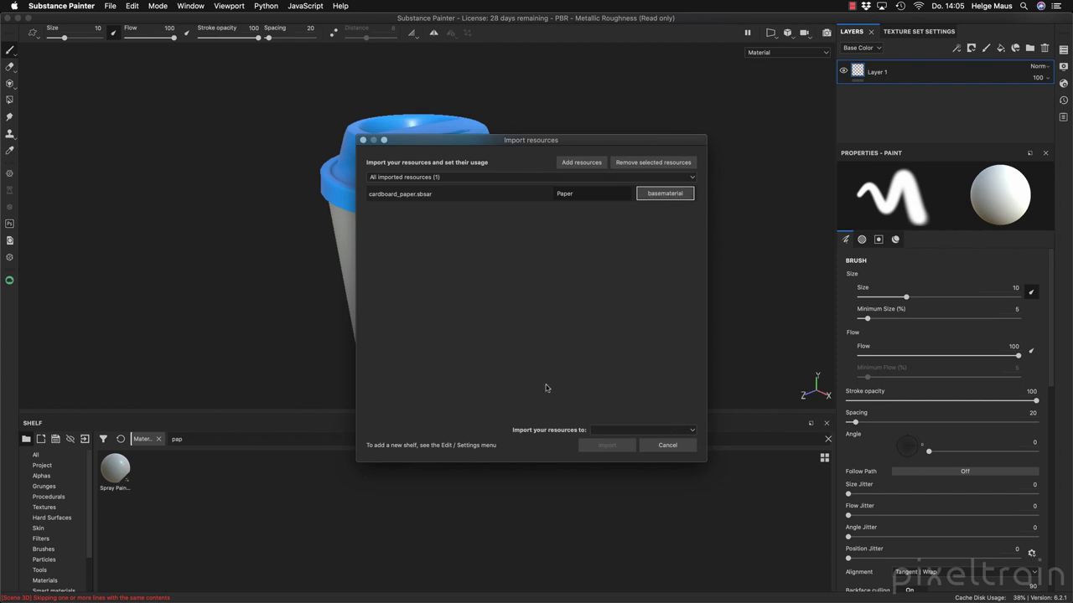
pyautogui.click(693, 431)
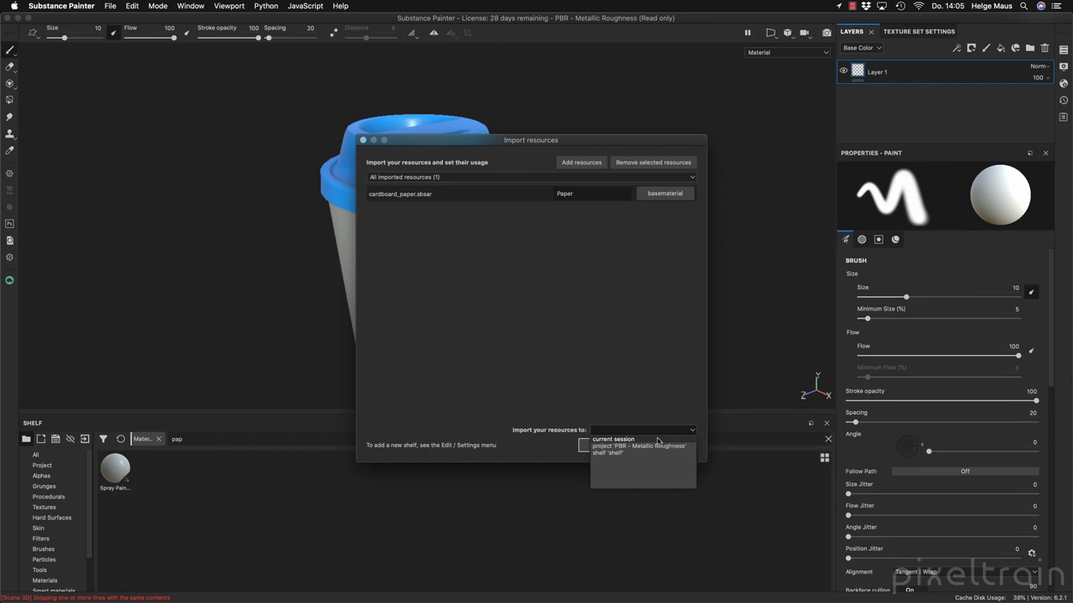
pyautogui.click(633, 447)
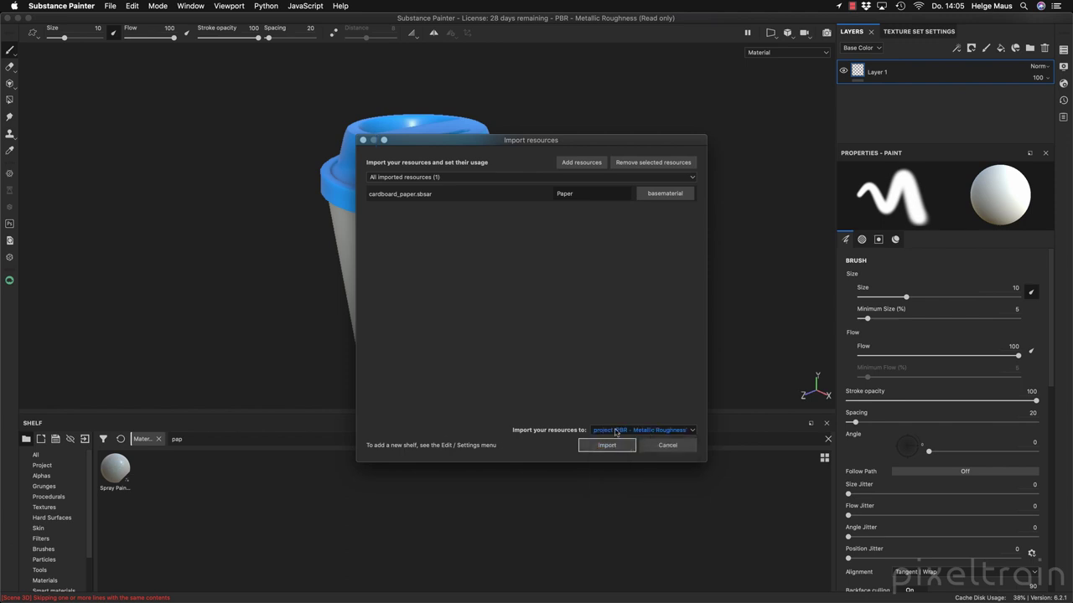
pyautogui.click(611, 447)
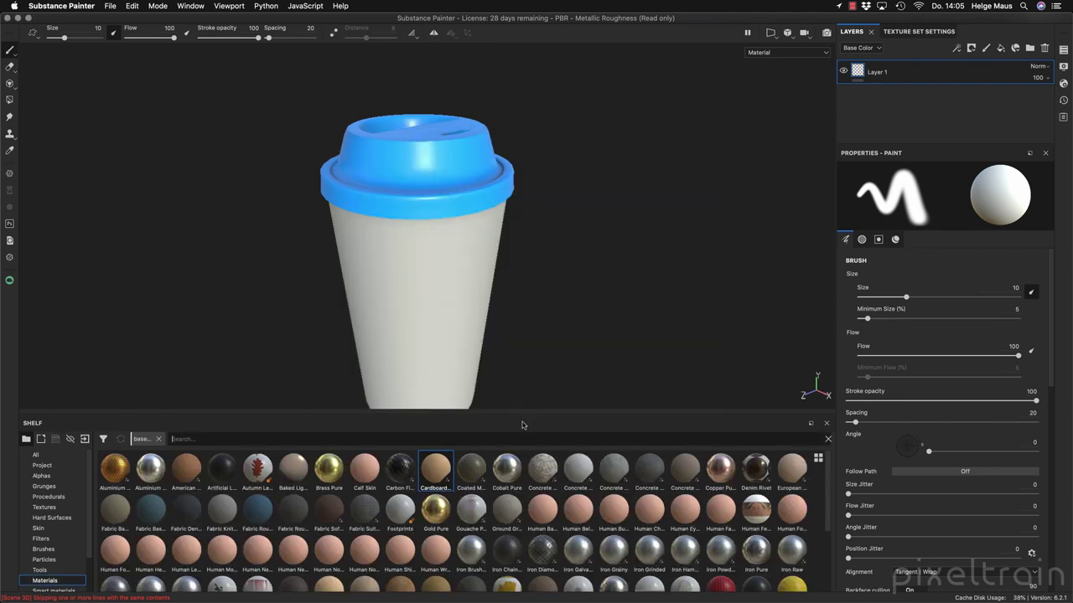
# - Apply Cardboard Paper to the cup and tone its colour down to a greyish tan
pyautogui.moveTo(433, 474); pyautogui.dragTo(507, 316)
pyautogui.keyDown('alt'); pyautogui.moveTo(659, 364); pyautogui.dragTo(419, 285); pyautogui.keyUp('alt')
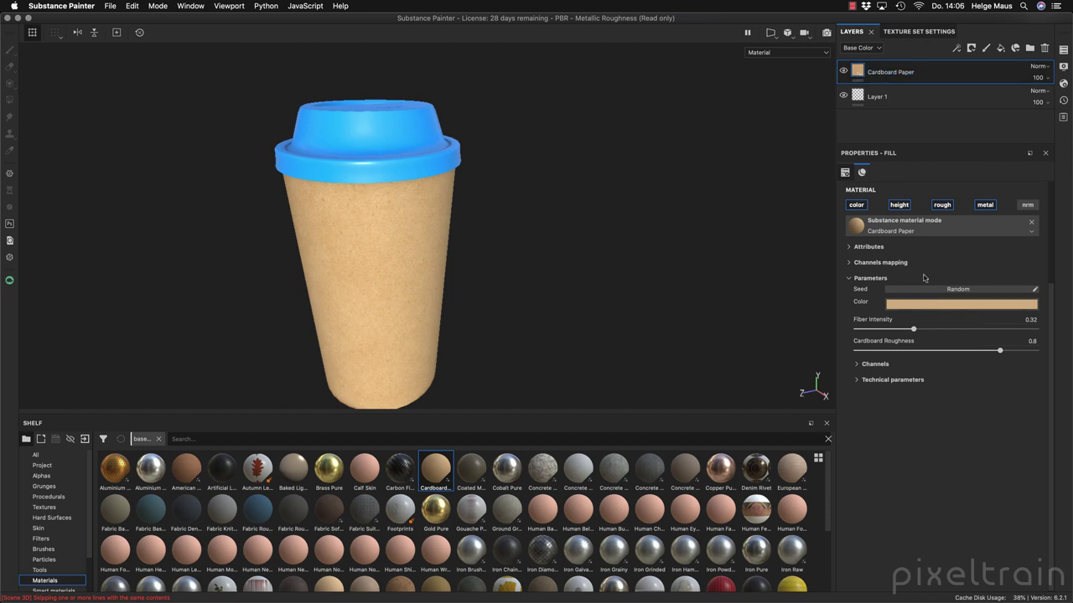
pyautogui.click(863, 173)
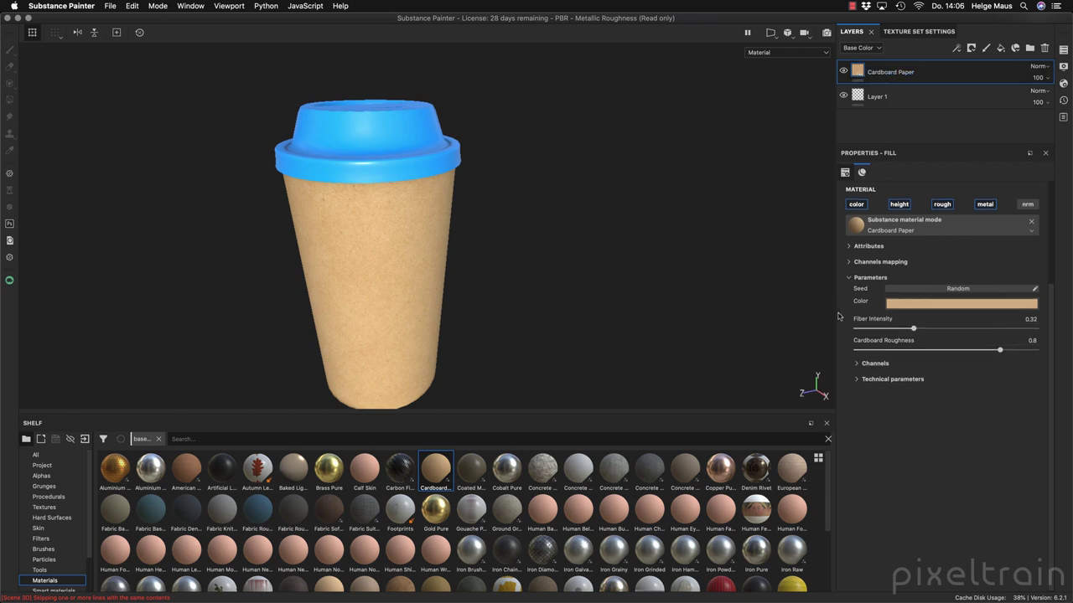
pyautogui.click(963, 306)
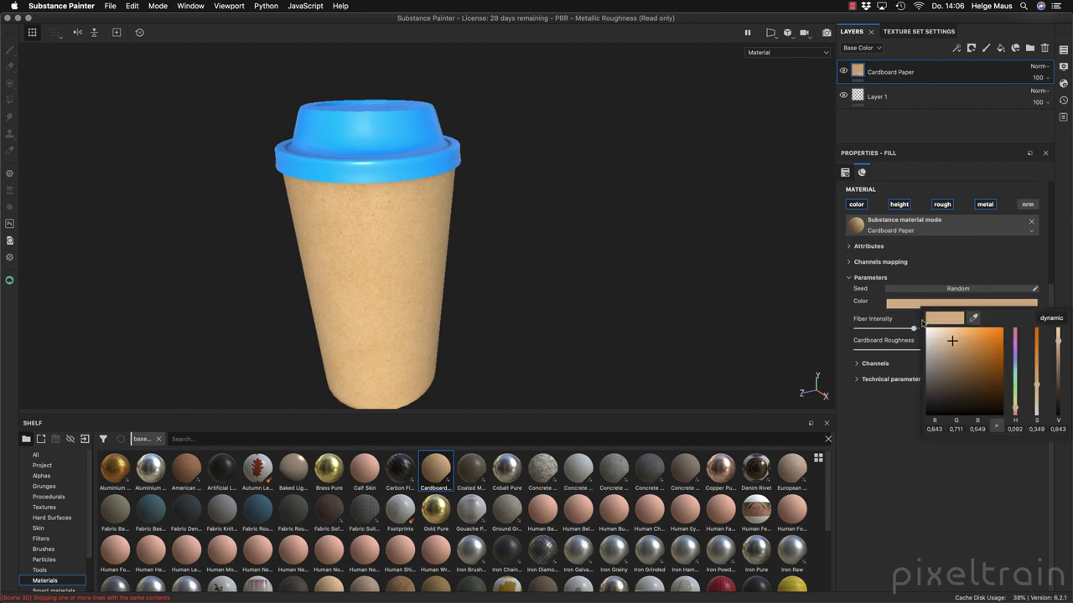
pyautogui.moveTo(951, 341)
pyautogui.mouseDown()
pyautogui.moveTo(934, 359)
pyautogui.moveTo(946, 355)
pyautogui.mouseUp()
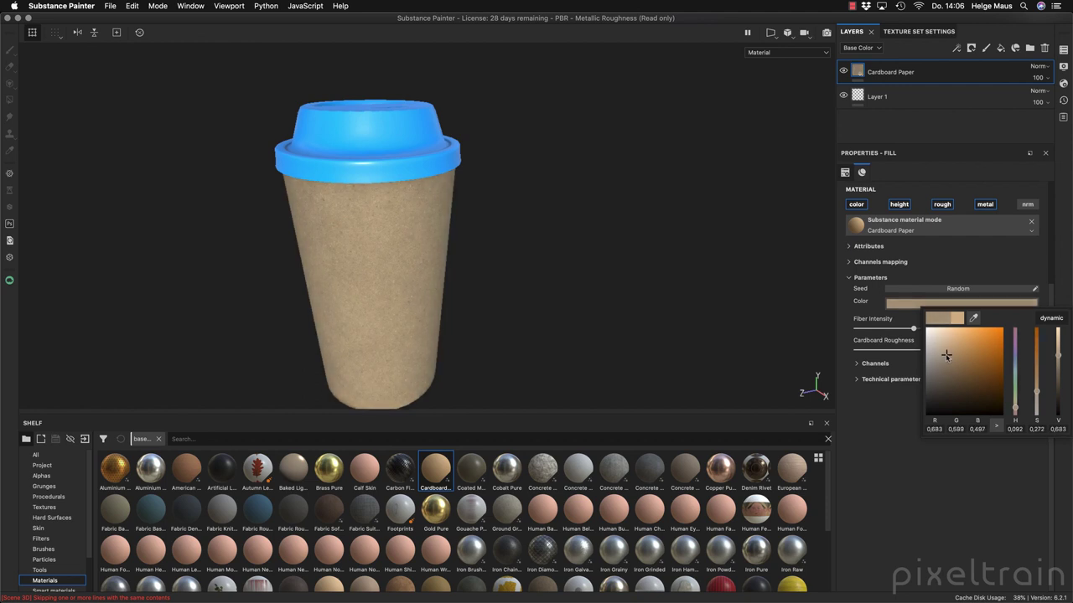
pyautogui.click(880, 409)
# - Raise the cardboard's Fiber Intensity to 0.7 and inspect the fibres up close
pyautogui.keyDown('alt'); pyautogui.moveTo(339, 253); pyautogui.dragTo(512, 237, button='right'); pyautogui.keyUp('alt')
pyautogui.keyDown('alt'); pyautogui.moveTo(512, 237); pyautogui.dragTo(488, 307, button='middle'); pyautogui.keyUp('alt')
pyautogui.keyDown('alt'); pyautogui.moveTo(488, 307); pyautogui.dragTo(424, 294, button='right'); pyautogui.keyUp('alt')
pyautogui.keyDown('alt'); pyautogui.moveTo(424, 294); pyautogui.dragTo(629, 295, button='middle'); pyautogui.keyUp('alt')
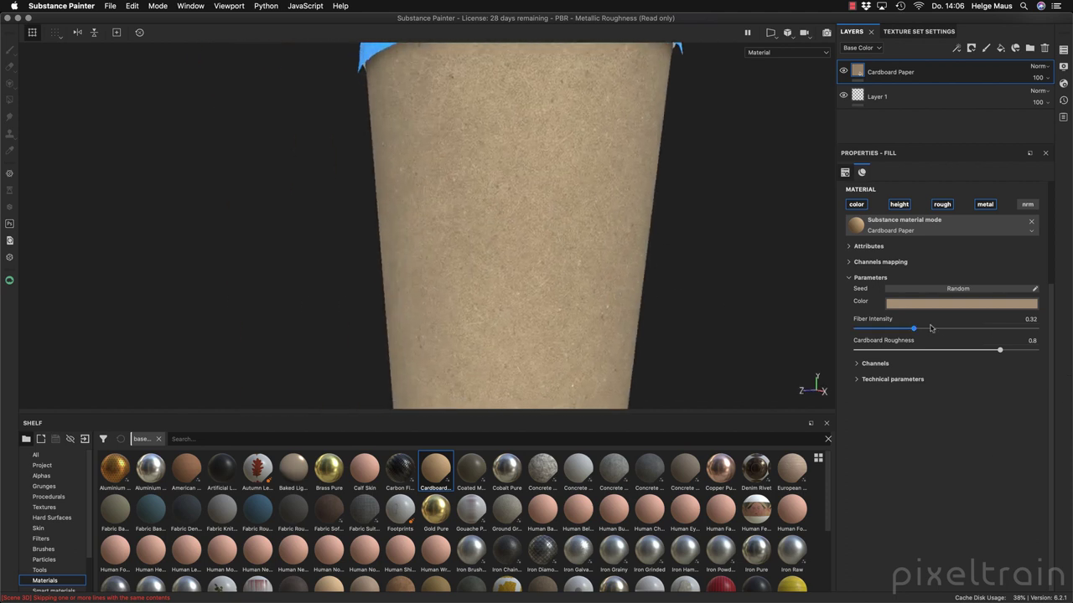
pyautogui.moveTo(912, 331); pyautogui.dragTo(981, 331)
pyautogui.scroll(-3, 455, 276)
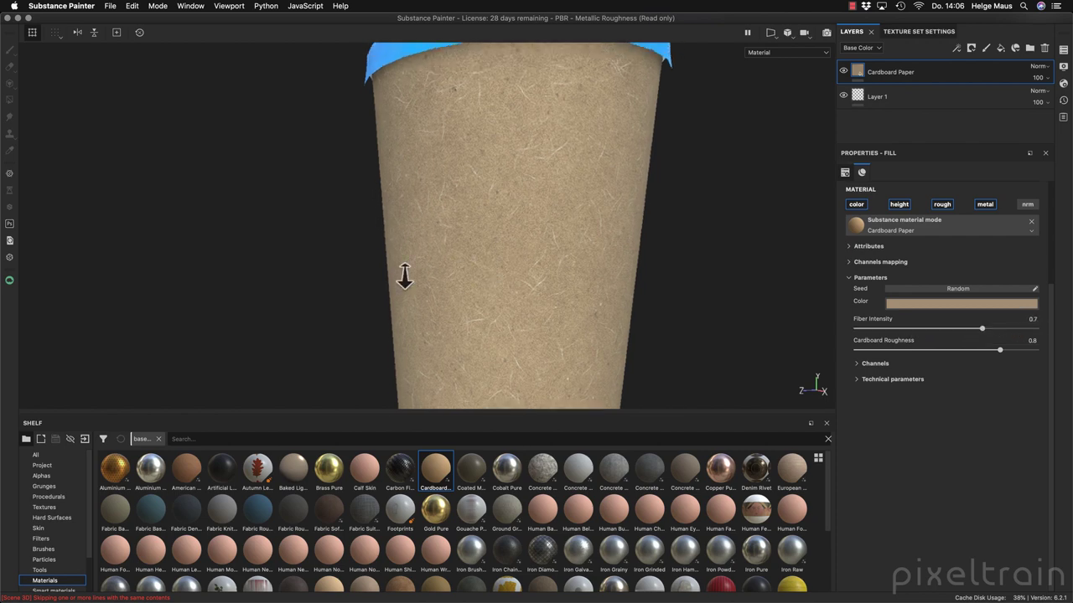
pyautogui.keyDown('alt'); pyautogui.moveTo(575, 246); pyautogui.dragTo(492, 256, button='middle'); pyautogui.keyUp('alt')
pyautogui.moveTo(493, 255)
pyautogui.keyDown('alt'); pyautogui.mouseDown()
pyautogui.moveTo(474, 354)
pyautogui.moveTo(343, 232)
pyautogui.moveTo(479, 266)
pyautogui.mouseUp(); pyautogui.keyUp('alt')
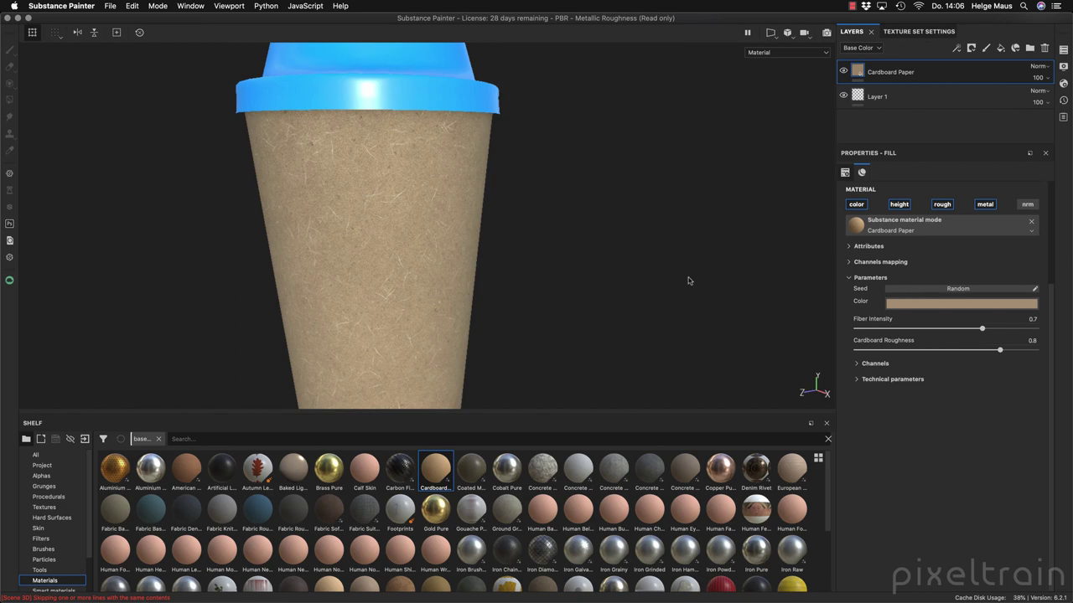
pyautogui.click(845, 172)
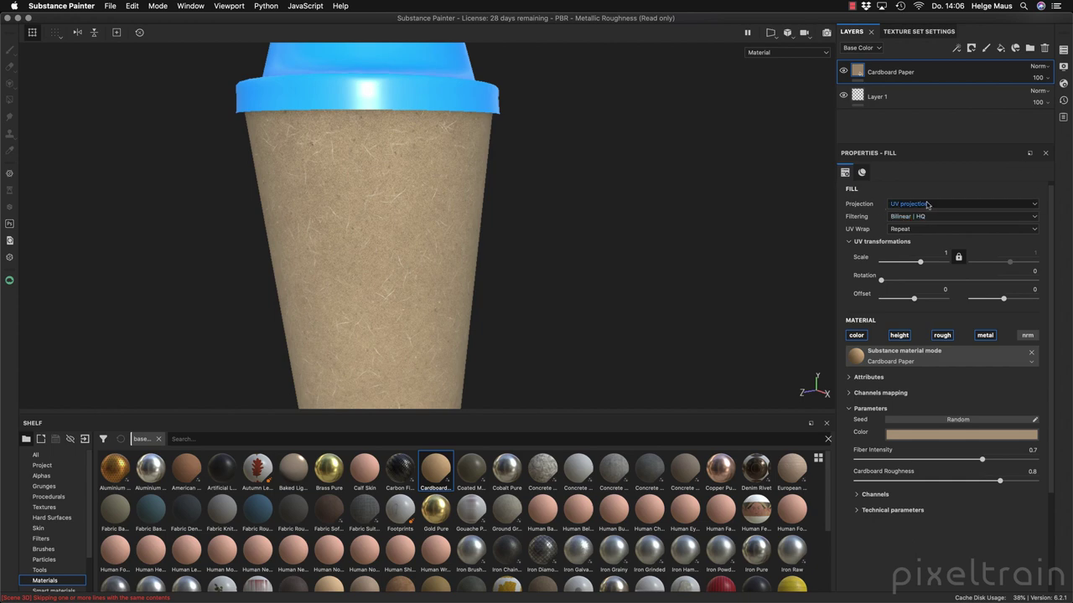
# - Switch the viewport to the side-by-side 3D/2D layout with the whole cup framed
pyautogui.click(772, 35)
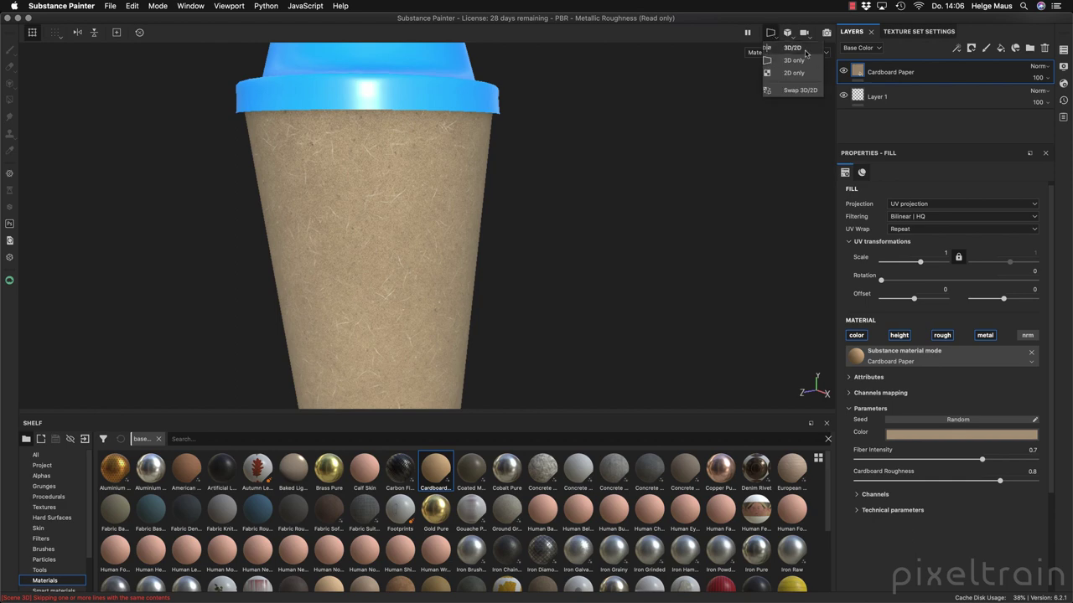
pyautogui.click(803, 49)
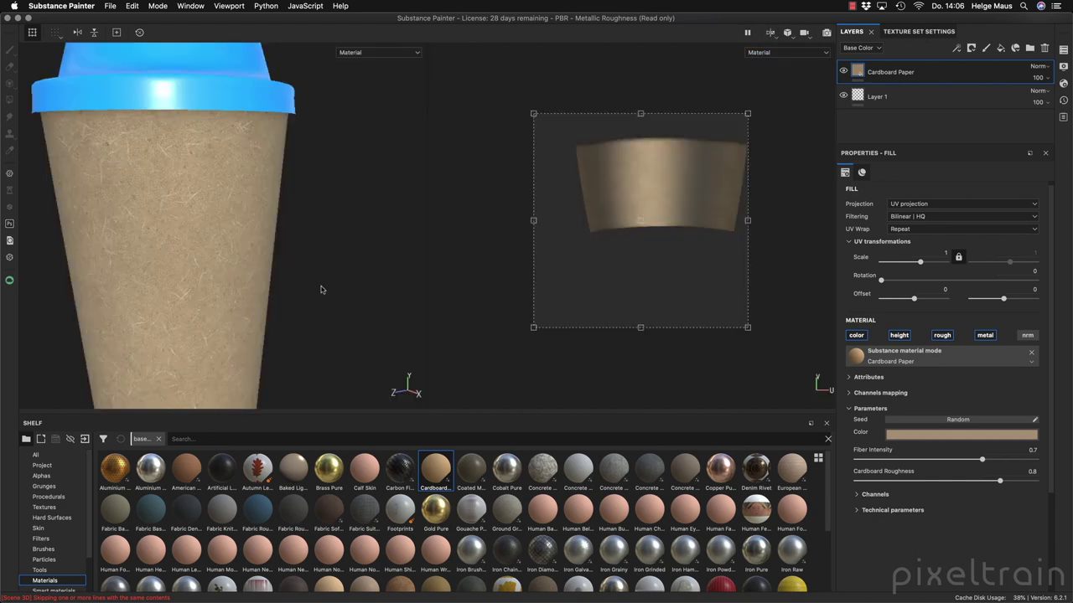
pyautogui.scroll(-3, 170, 293)
pyautogui.keyDown('alt'); pyautogui.moveTo(170, 292); pyautogui.dragTo(213, 285, button='middle'); pyautogui.keyUp('alt')
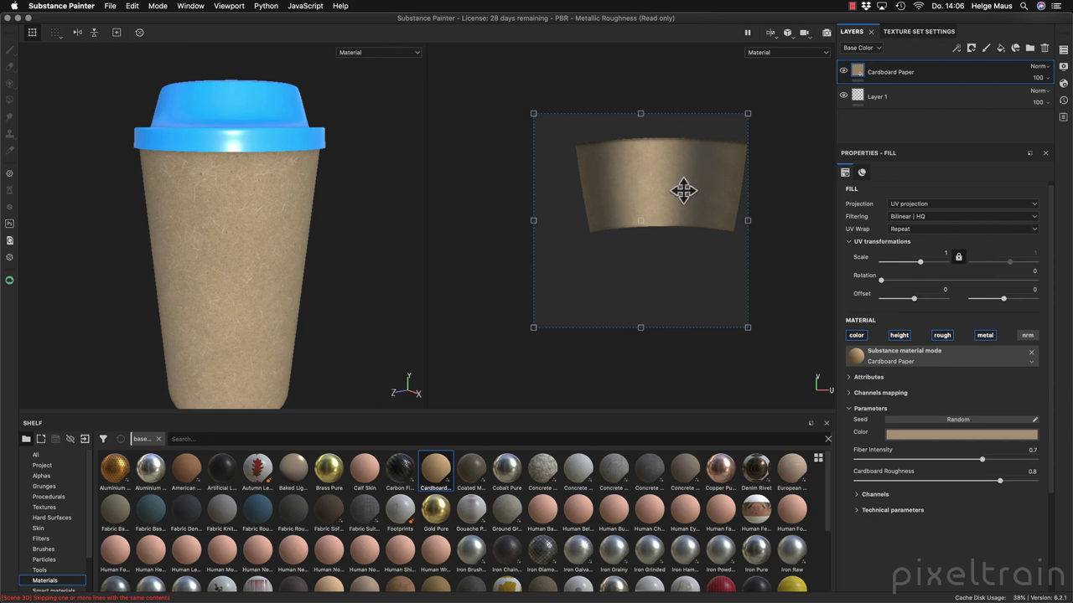
# - Try shifting and rotating the texture's UVs, then reset the UV transforms, keeping UV projection
pyautogui.click(32, 34)
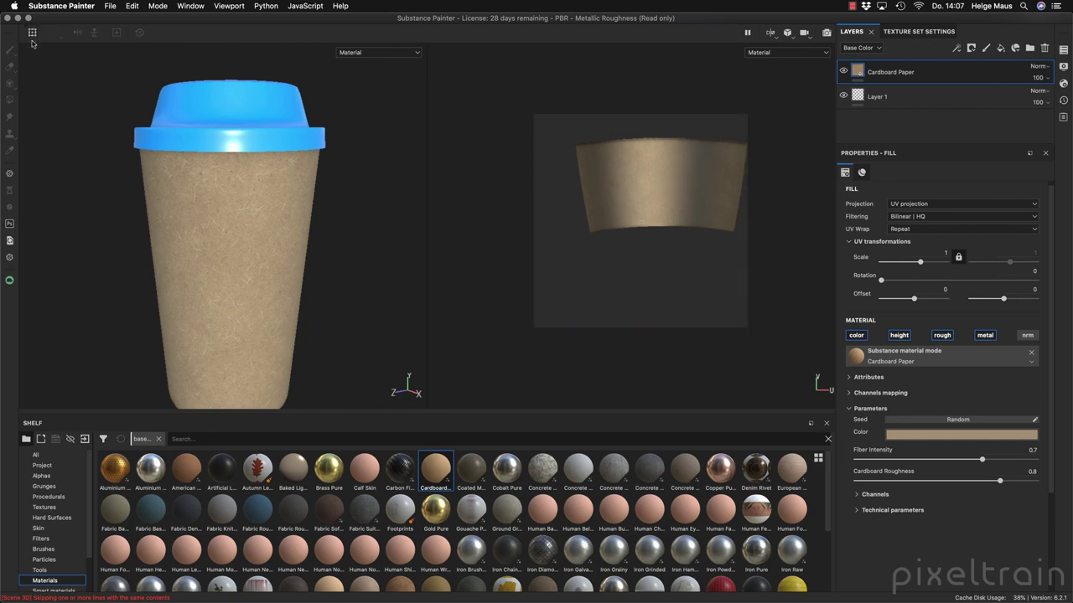
pyautogui.click(33, 35)
pyautogui.click(33, 35)
pyautogui.click(33, 35)
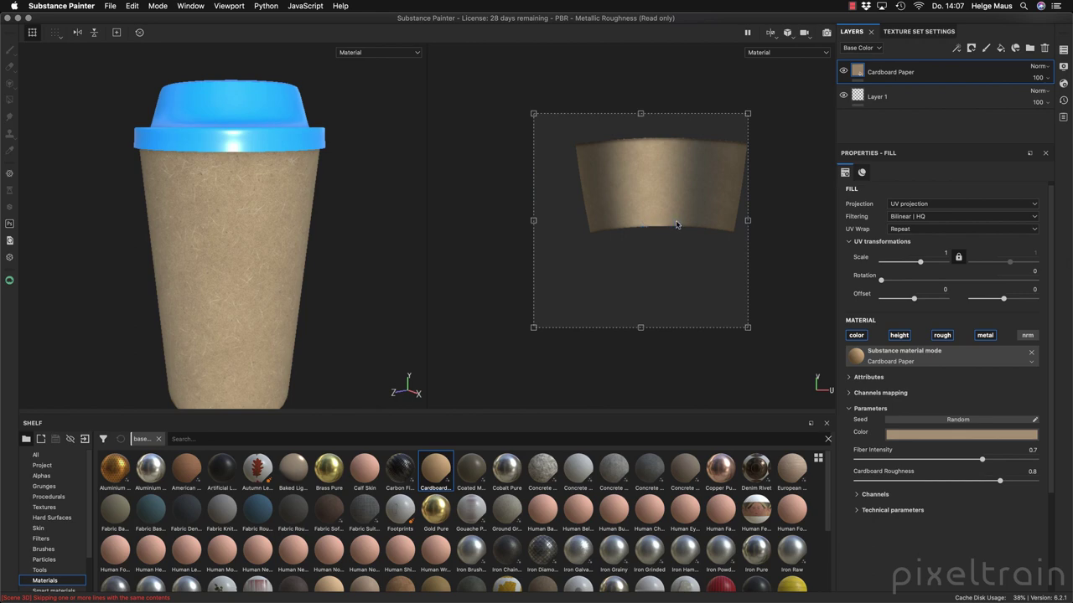
pyautogui.moveTo(690, 255)
pyautogui.mouseDown()
pyautogui.moveTo(699, 282)
pyautogui.moveTo(684, 248)
pyautogui.moveTo(667, 248)
pyautogui.moveTo(682, 251)
pyautogui.mouseUp()
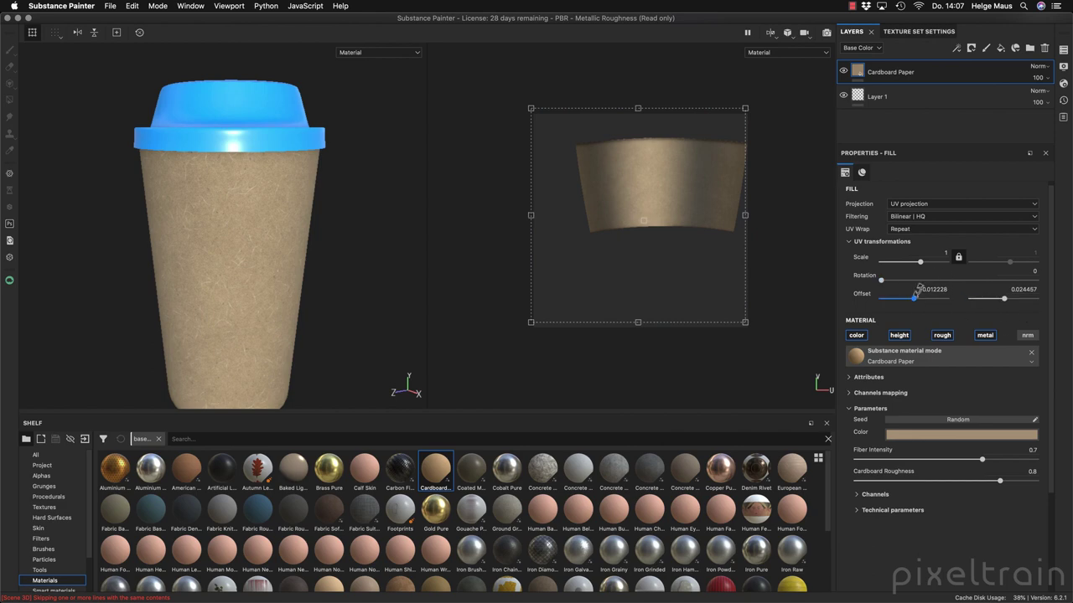
pyautogui.moveTo(761, 340); pyautogui.dragTo(716, 342)
pyautogui.moveTo(682, 277)
pyautogui.mouseDown()
pyautogui.moveTo(728, 294)
pyautogui.moveTo(711, 277)
pyautogui.moveTo(691, 284)
pyautogui.mouseUp()
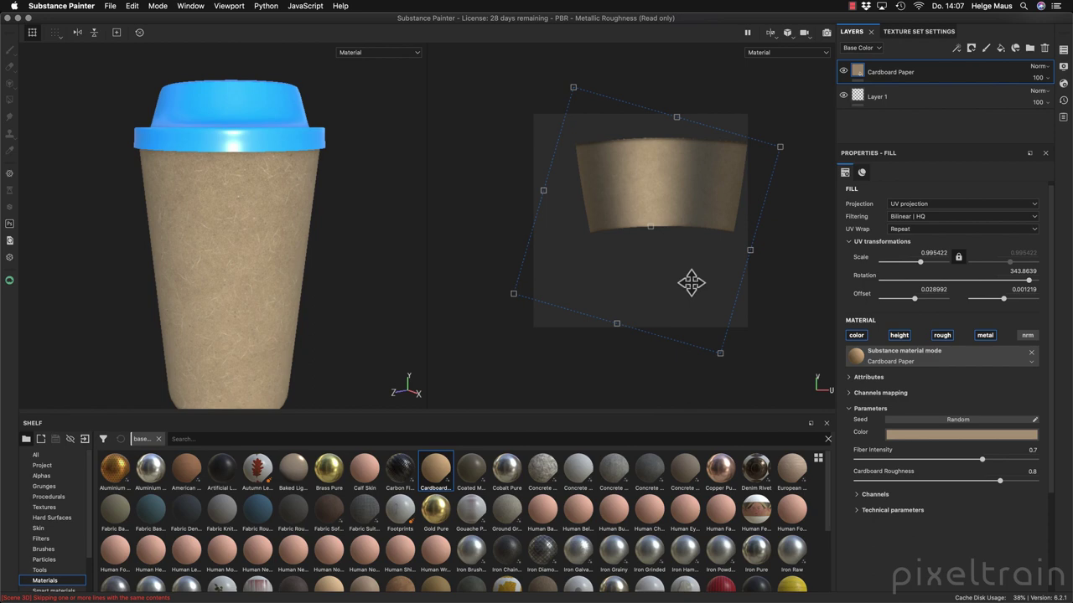
pyautogui.click(141, 38)
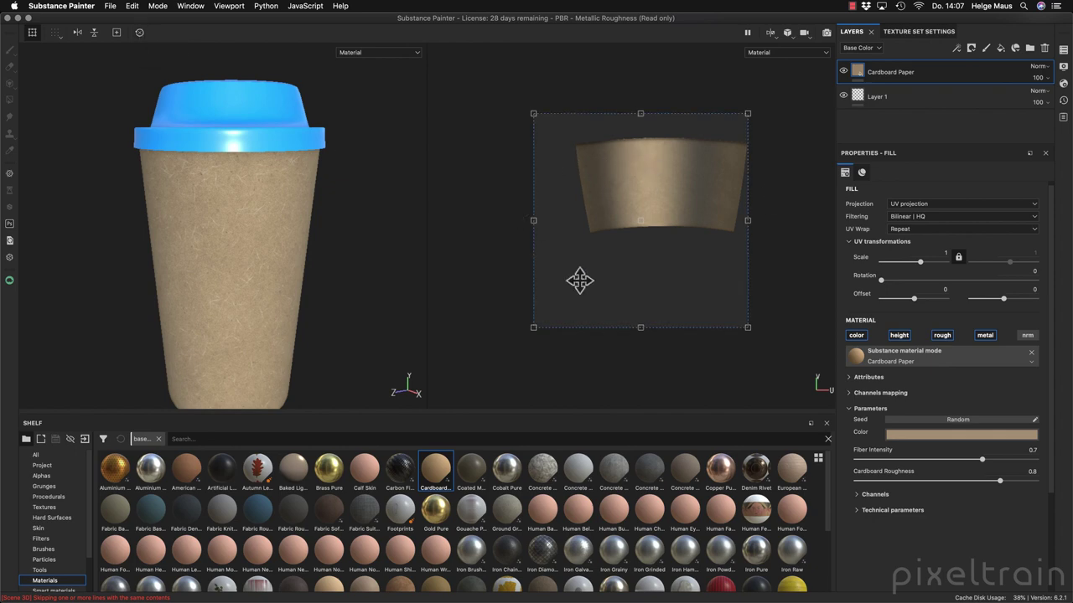
pyautogui.click(1022, 205)
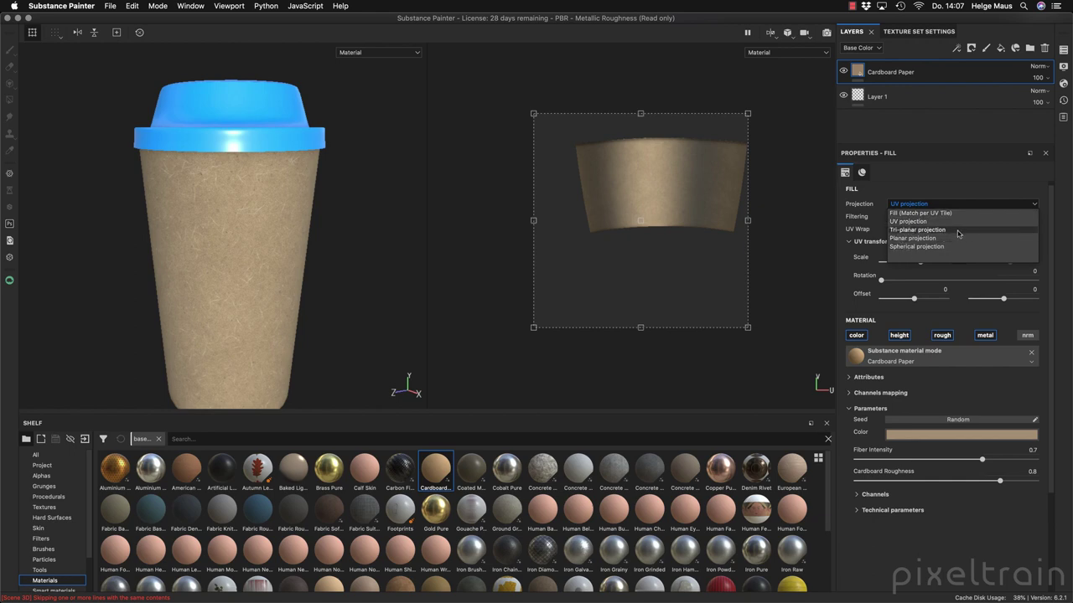
pyautogui.click(969, 184)
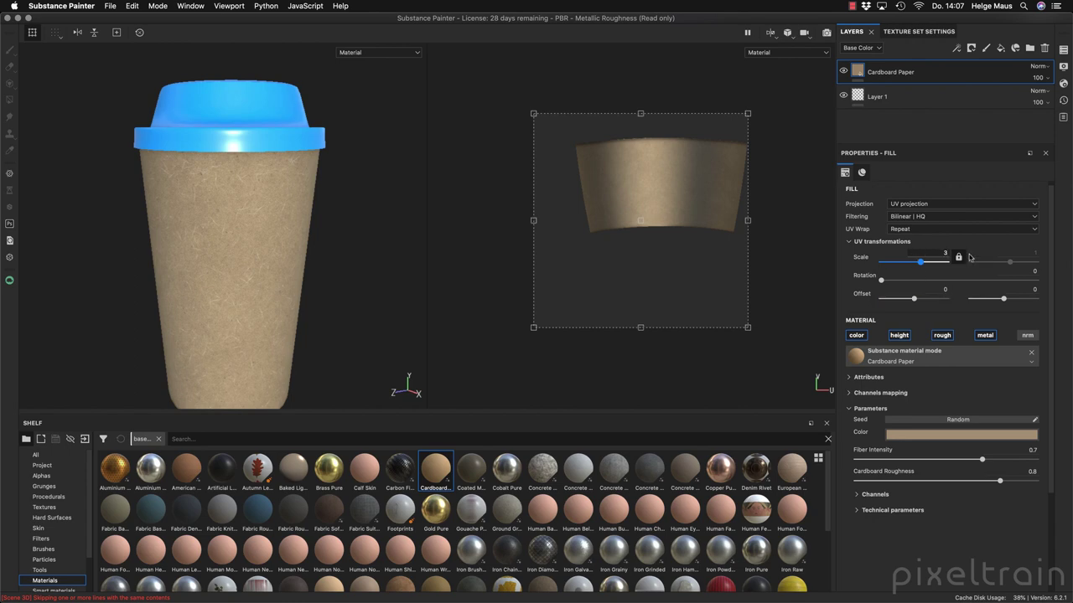
pyautogui.press('Tab')
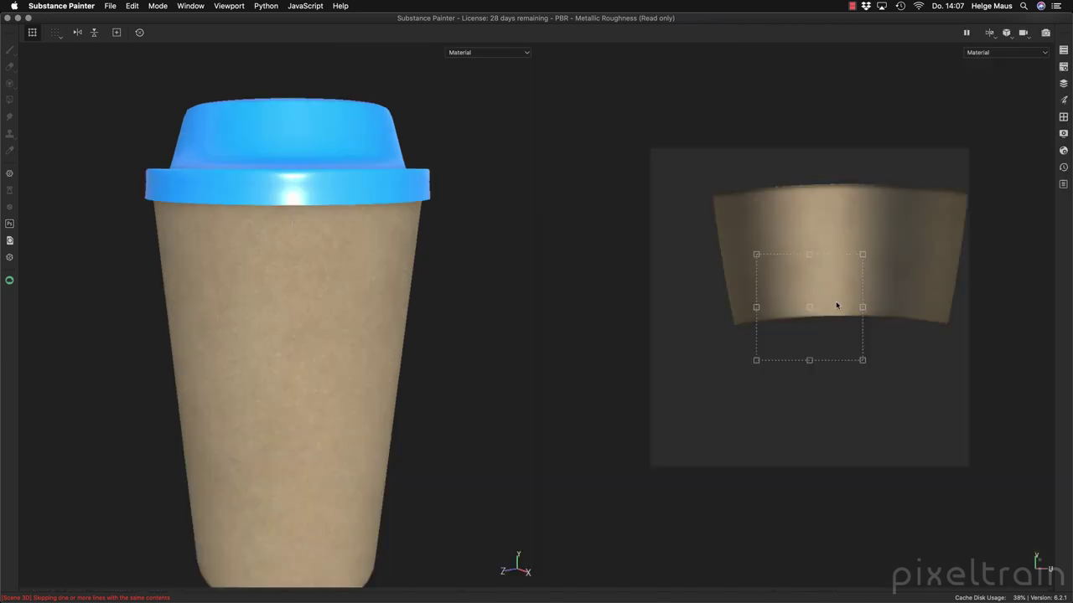
pyautogui.press('Tab')
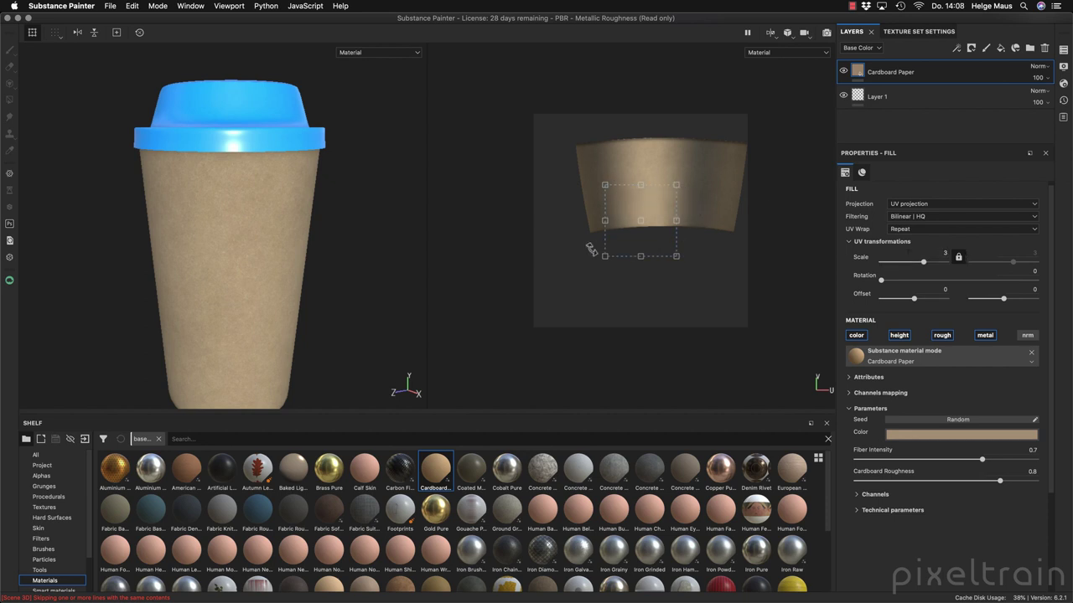
# - Lower Cardboard Roughness to about 0.46 while viewing the whole cup
pyautogui.keyDown('alt'); pyautogui.moveTo(419, 322); pyautogui.dragTo(210, 297); pyautogui.keyUp('alt')
pyautogui.keyDown('alt'); pyautogui.moveTo(210, 296); pyautogui.dragTo(280, 163, button='right'); pyautogui.keyUp('alt')
pyautogui.keyDown('alt'); pyautogui.moveTo(290, 233); pyautogui.dragTo(156, 232, button='right'); pyautogui.keyUp('alt')
pyautogui.keyDown('alt'); pyautogui.moveTo(156, 232); pyautogui.dragTo(220, 247); pyautogui.keyUp('alt')
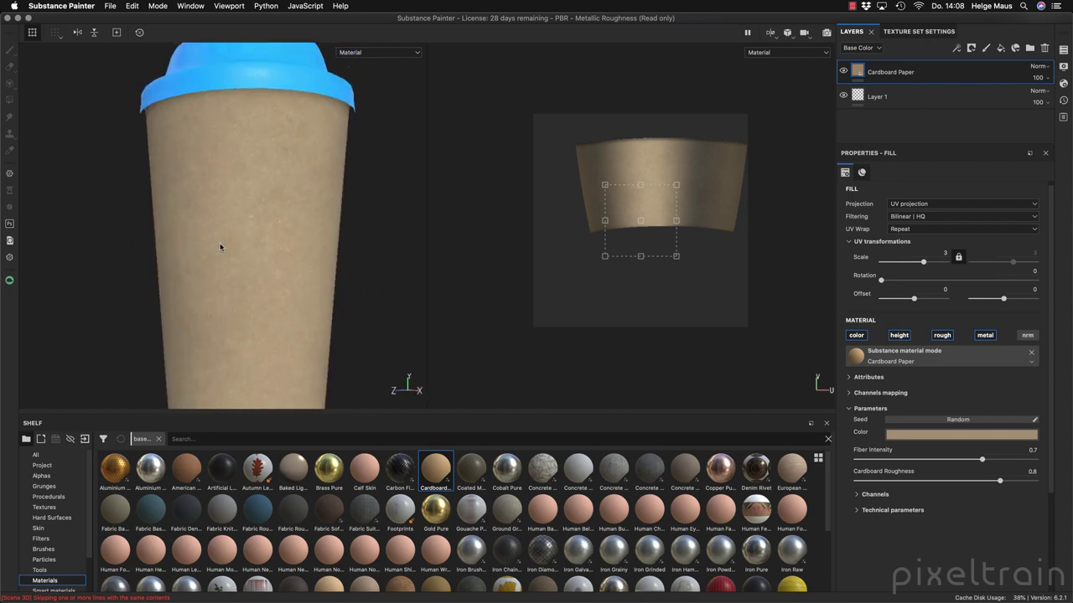
pyautogui.moveTo(999, 481); pyautogui.dragTo(927, 487)
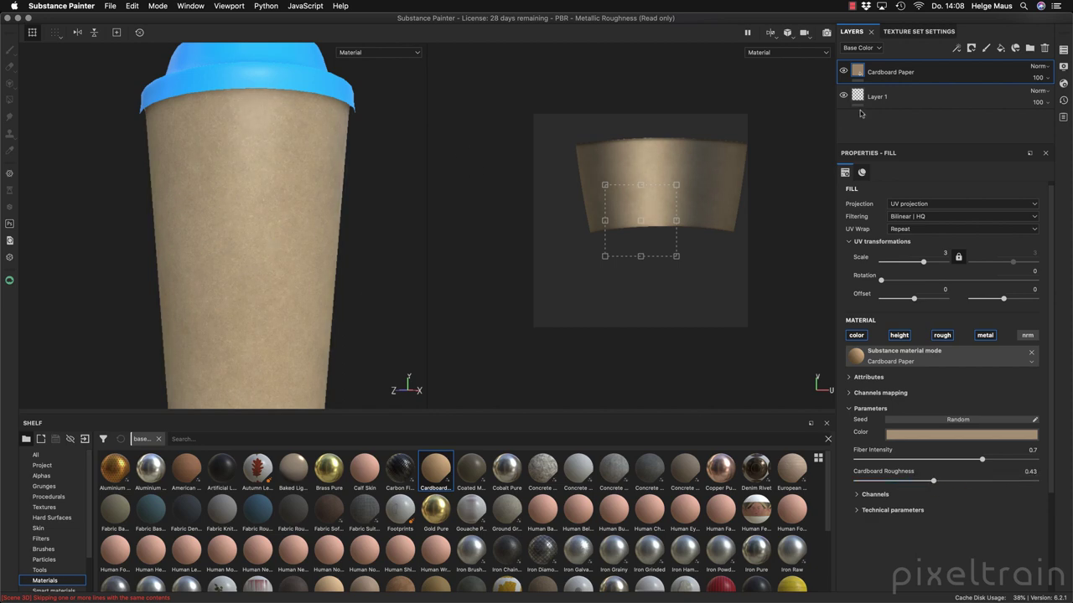
# - Return the viewport to a single 3D view
pyautogui.click(770, 32)
pyautogui.click(794, 60)
pyautogui.keyDown('alt'); pyautogui.moveTo(469, 268); pyautogui.dragTo(425, 276); pyautogui.keyUp('alt')
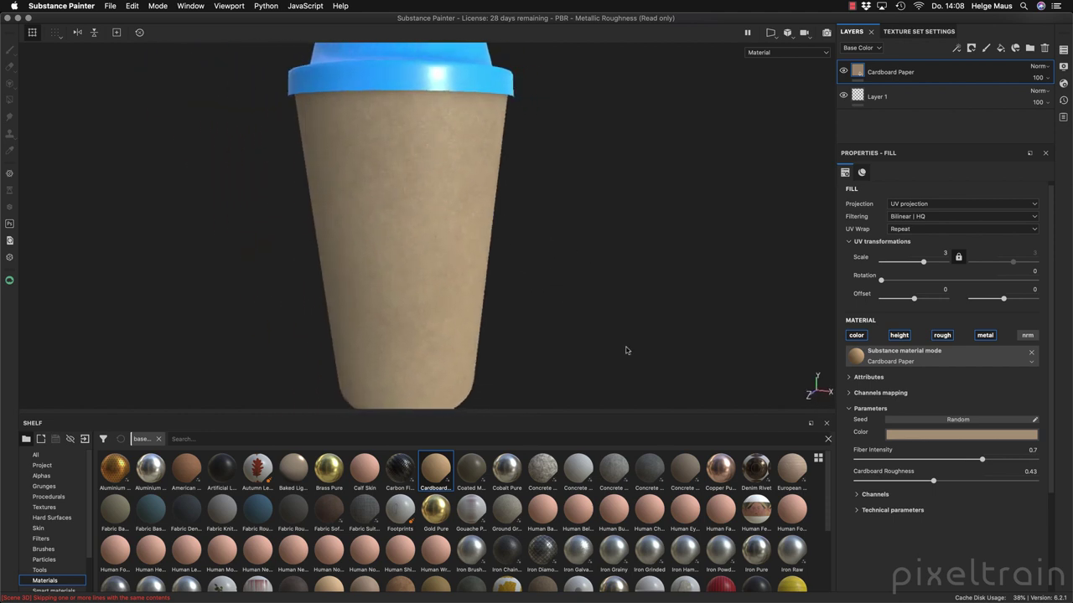
# - Lower Cardboard Roughness further to 0.34 and view the cylinder end-on
pyautogui.moveTo(932, 482)
pyautogui.mouseDown()
pyautogui.moveTo(893, 483)
pyautogui.moveTo(916, 484)
pyautogui.mouseUp()
pyautogui.moveTo(605, 300)
pyautogui.keyDown('shift'); pyautogui.mouseDown(button='right')
pyautogui.moveTo(483, 285)
pyautogui.moveTo(546, 290)
pyautogui.moveTo(510, 292)
pyautogui.moveTo(536, 297)
pyautogui.mouseUp(button='right'); pyautogui.keyUp('shift')
pyautogui.keyDown('alt'); pyautogui.moveTo(553, 305); pyautogui.dragTo(601, 275); pyautogui.keyUp('alt')
pyautogui.scroll(-3, 601, 275)
pyautogui.keyDown('alt'); pyautogui.moveTo(414, 278); pyautogui.dragTo(492, 164); pyautogui.keyUp('alt')
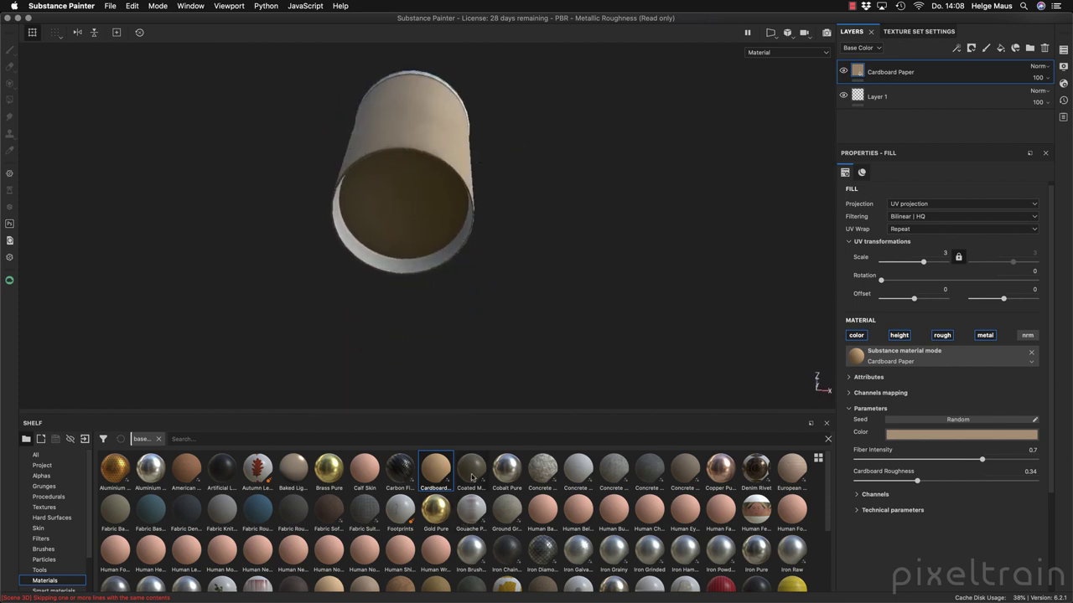
# - Reapply Cardboard Paper to the cylinder with a deeper brown, texture scale 3 and roughness 0.82
pyautogui.moveTo(437, 473); pyautogui.dragTo(396, 230)
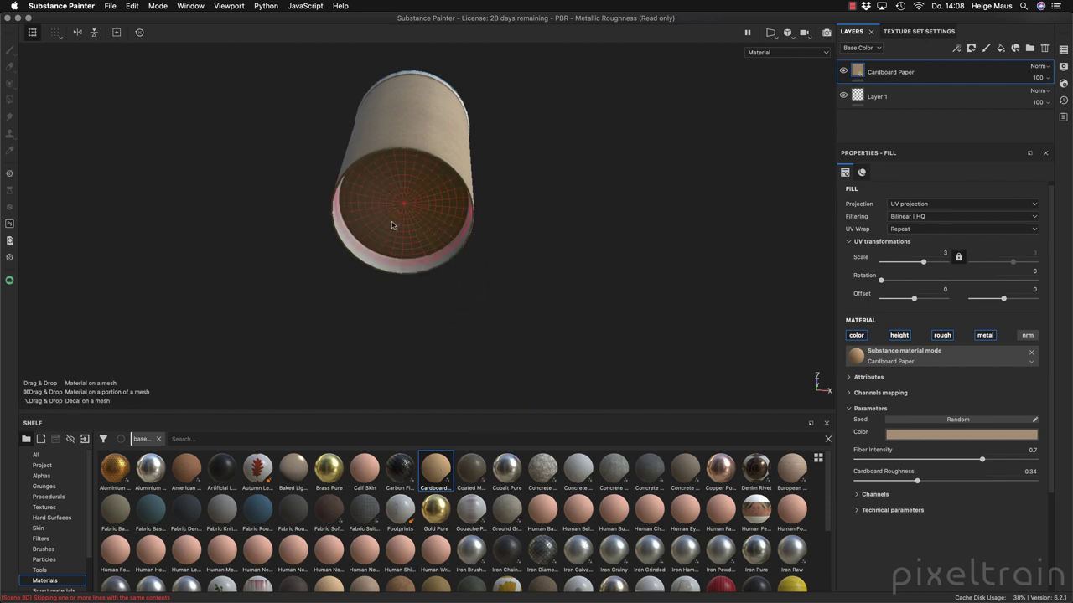
pyautogui.click(930, 434)
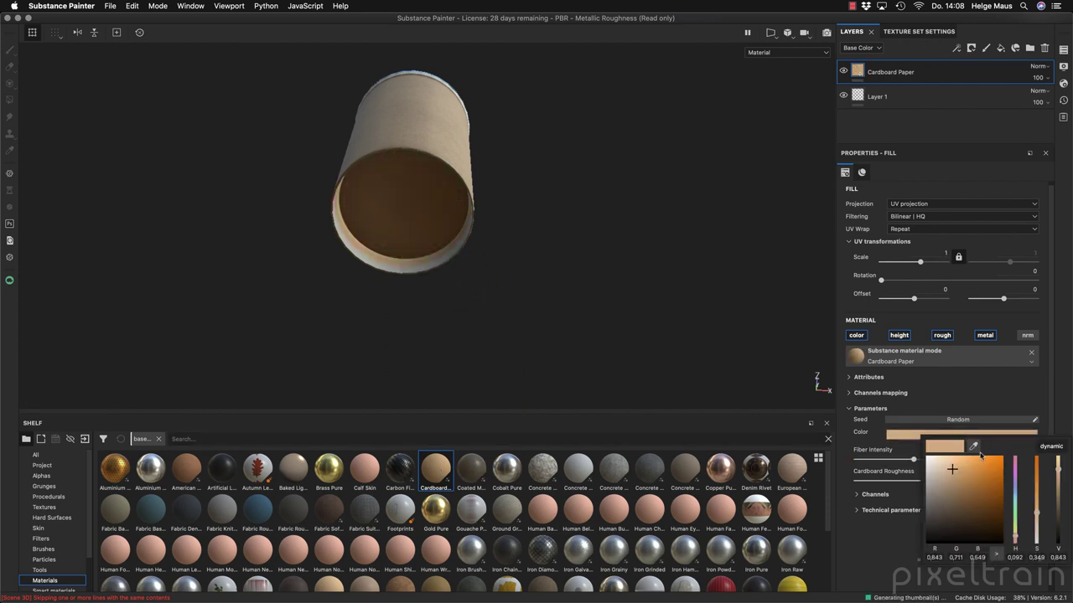
pyautogui.moveTo(951, 473); pyautogui.dragTo(956, 497)
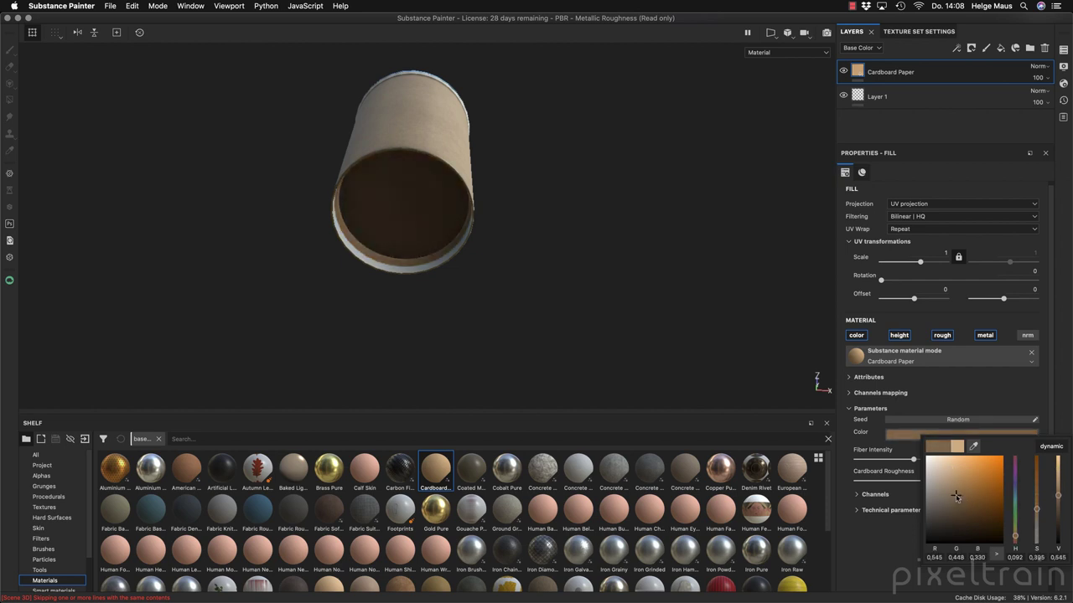
pyautogui.click(997, 414)
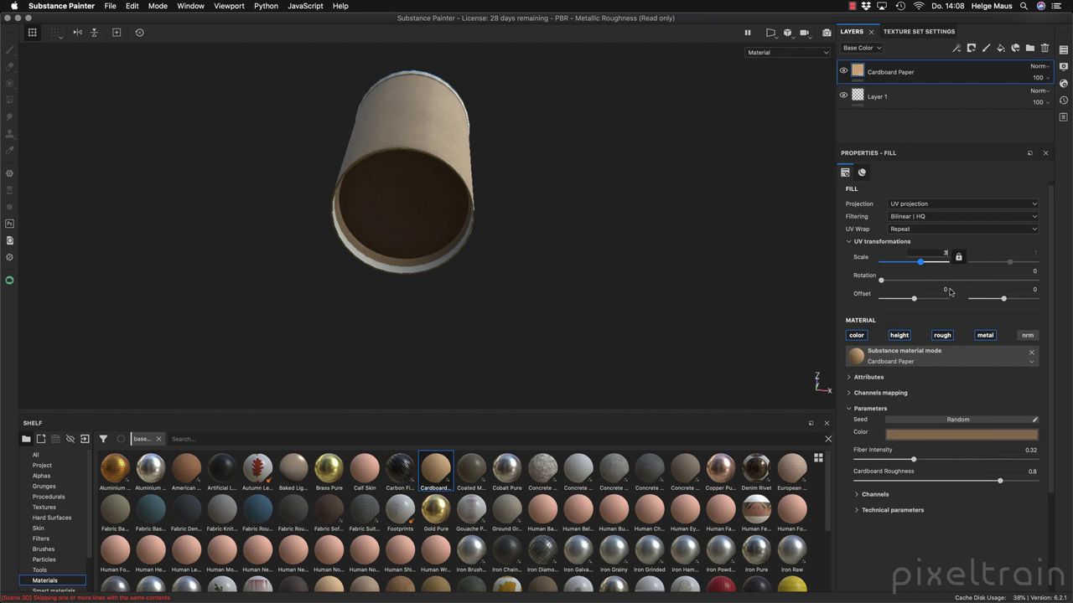
pyautogui.press('Return')
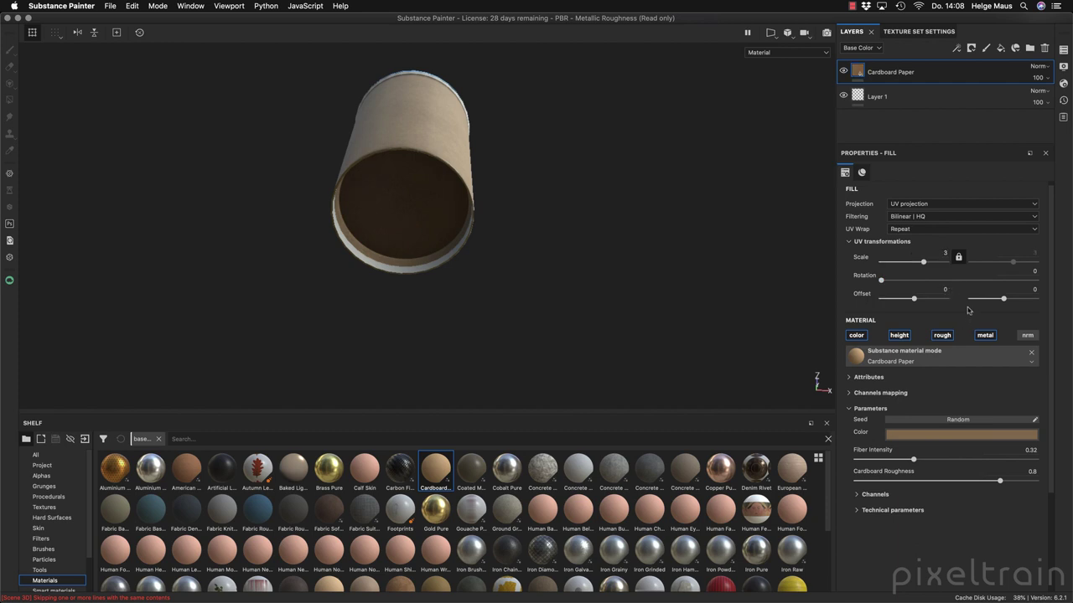
pyautogui.moveTo(1000, 481); pyautogui.dragTo(1003, 481)
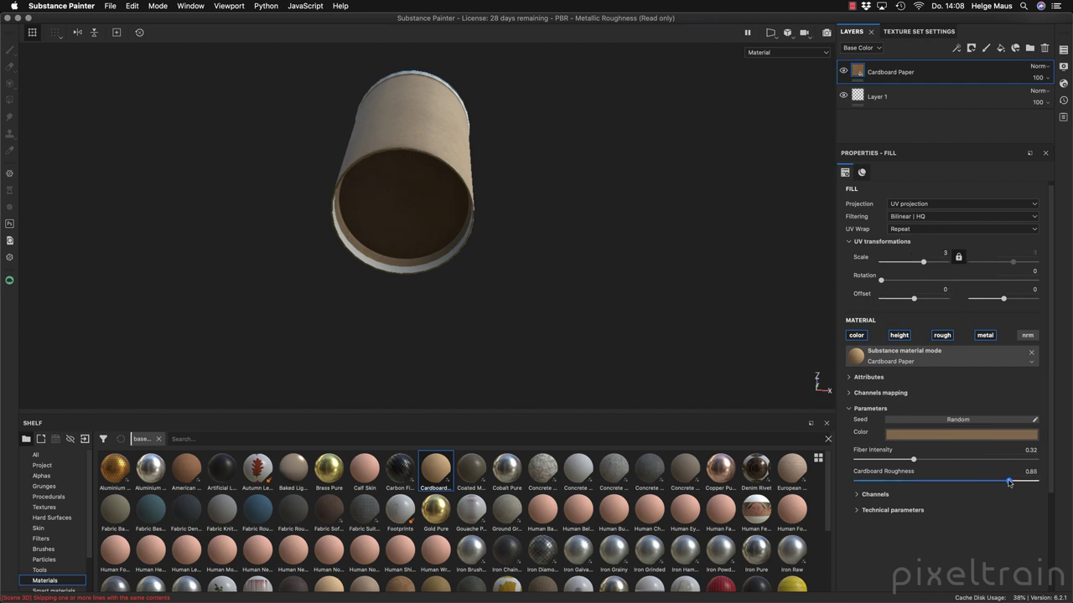
pyautogui.keyDown('alt'); pyautogui.moveTo(519, 238); pyautogui.dragTo(453, 260); pyautogui.keyUp('alt')
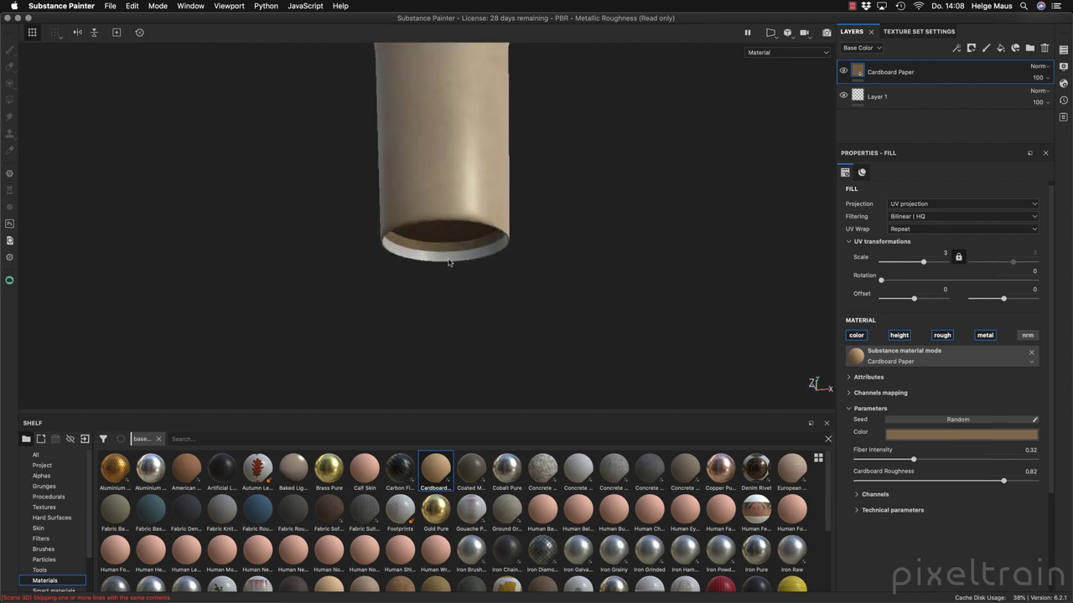
# - Reapply Cardboard Paper, lighten it to pale cream and set Cardboard Roughness to 0.27
pyautogui.moveTo(429, 474); pyautogui.dragTo(469, 292)
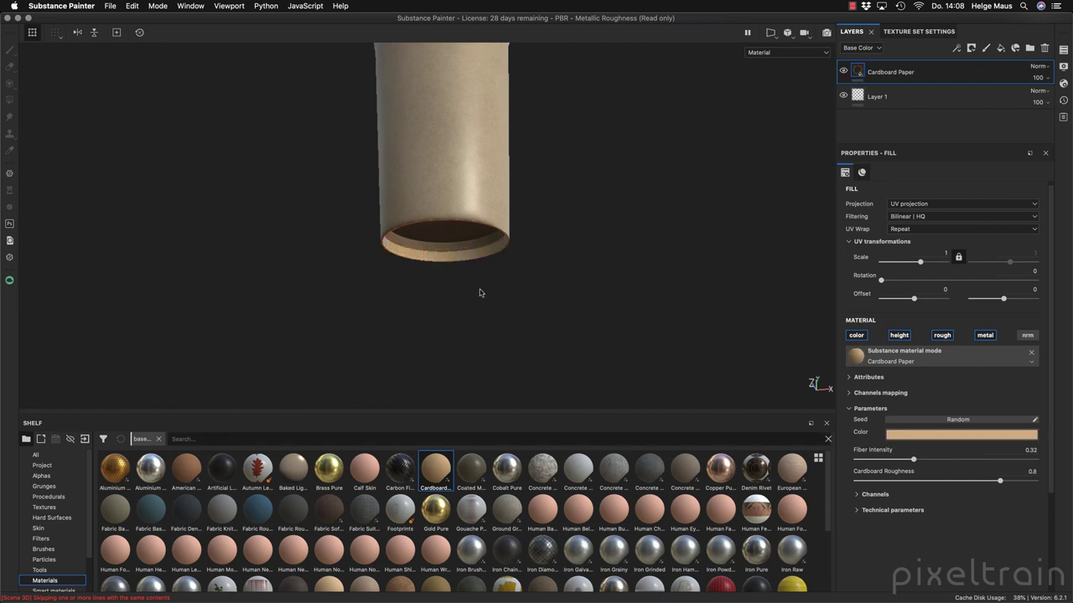
pyautogui.click(951, 434)
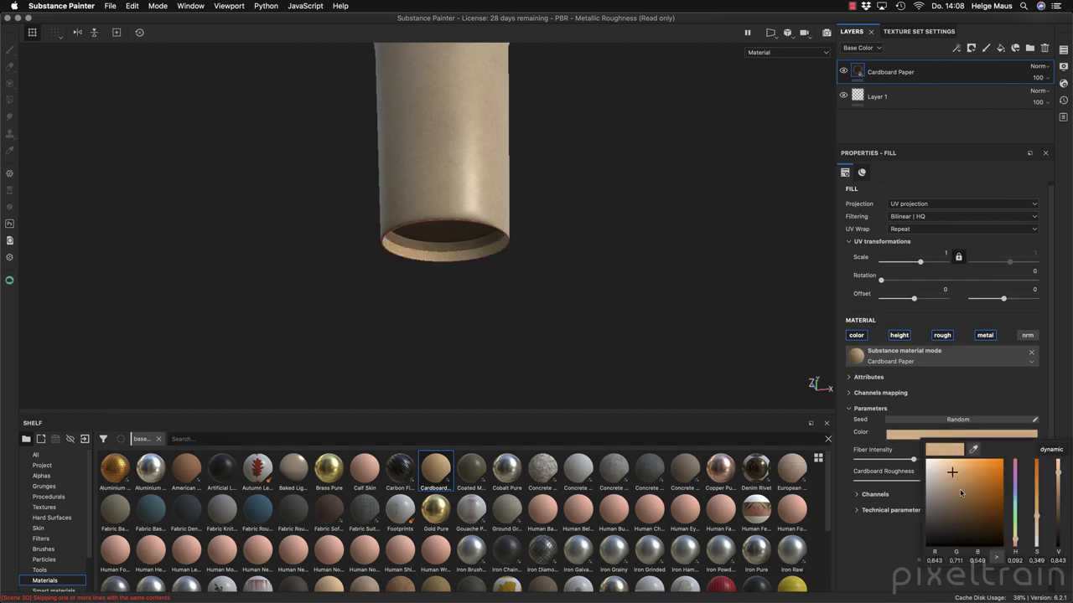
pyautogui.moveTo(956, 475); pyautogui.dragTo(933, 467)
pyautogui.moveTo(994, 483); pyautogui.dragTo(904, 484)
pyautogui.keyDown('alt'); pyautogui.moveTo(430, 285); pyautogui.dragTo(419, 207); pyautogui.keyUp('alt')
pyautogui.scroll(3, 479, 147)
pyautogui.keyDown('alt'); pyautogui.moveTo(478, 147); pyautogui.dragTo(424, 345); pyautogui.keyUp('alt')
pyautogui.scroll(2, 424, 345)
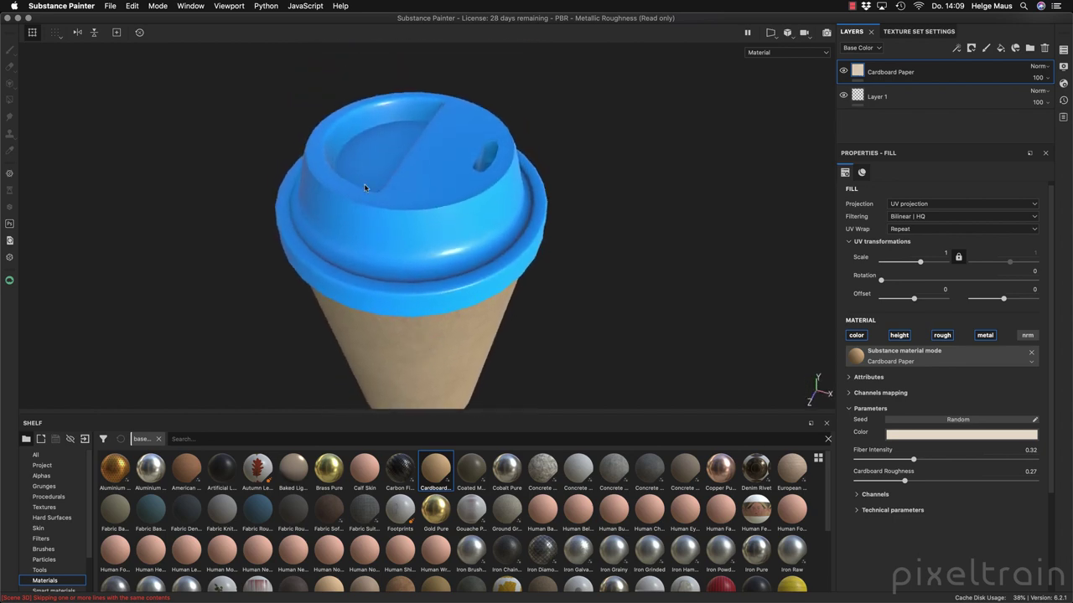
# - Hide Cup_Paper_Ridge and Cup_Lid to inspect the cup's inside and bottom hole, then show the lid again
pyautogui.click(1063, 50)
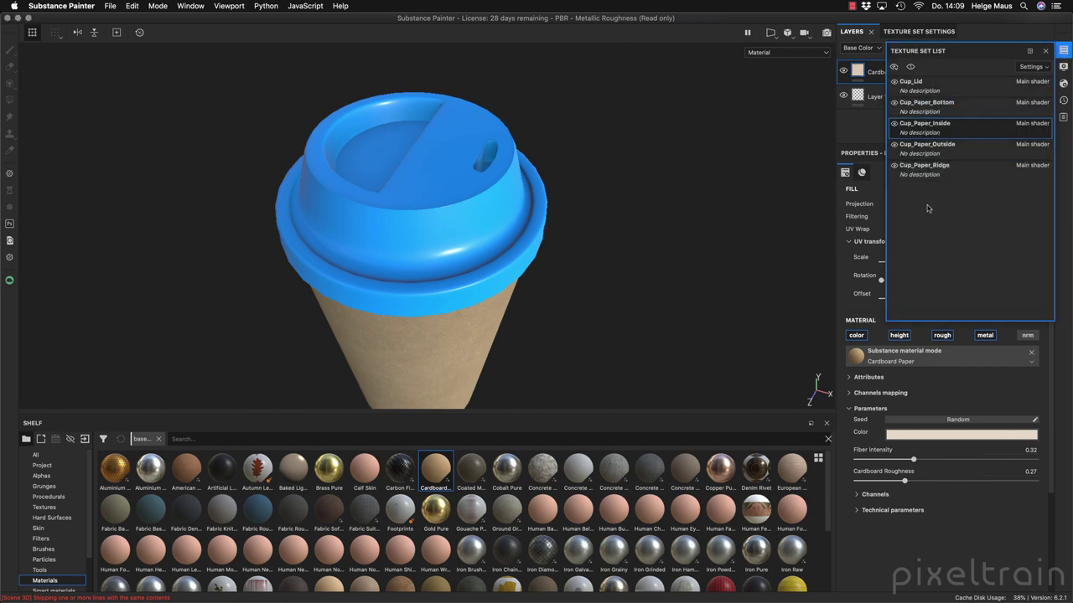
pyautogui.click(894, 166)
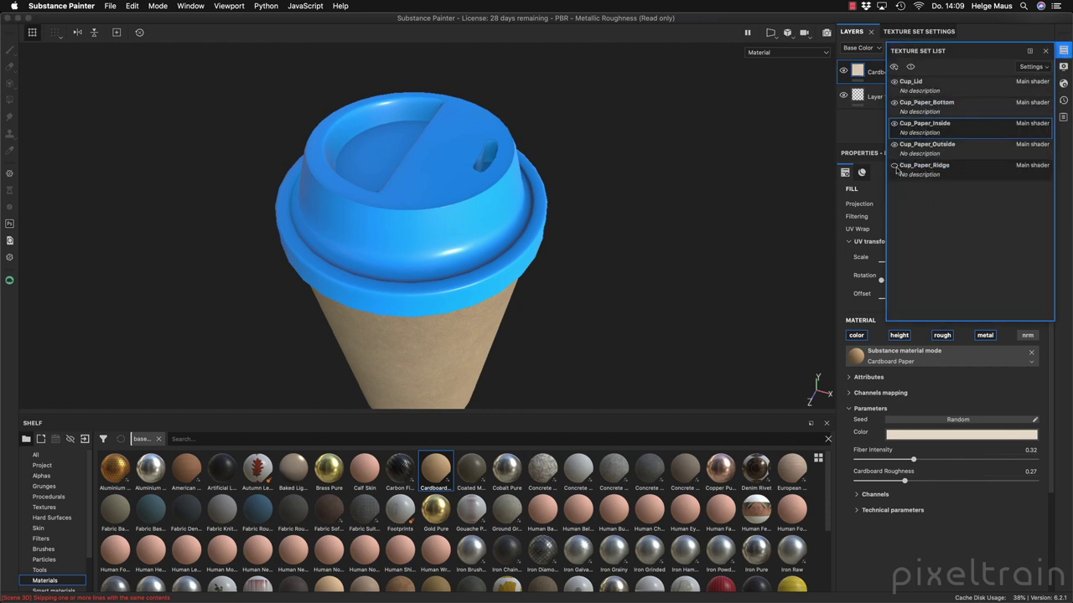
pyautogui.click(894, 82)
pyautogui.keyDown('alt'); pyautogui.moveTo(603, 251); pyautogui.dragTo(653, 201); pyautogui.keyUp('alt')
pyautogui.keyDown('shift'); pyautogui.moveTo(653, 201); pyautogui.dragTo(596, 211, button='right'); pyautogui.keyUp('shift')
pyautogui.keyDown('alt'); pyautogui.moveTo(596, 210); pyautogui.dragTo(546, 192); pyautogui.keyUp('alt')
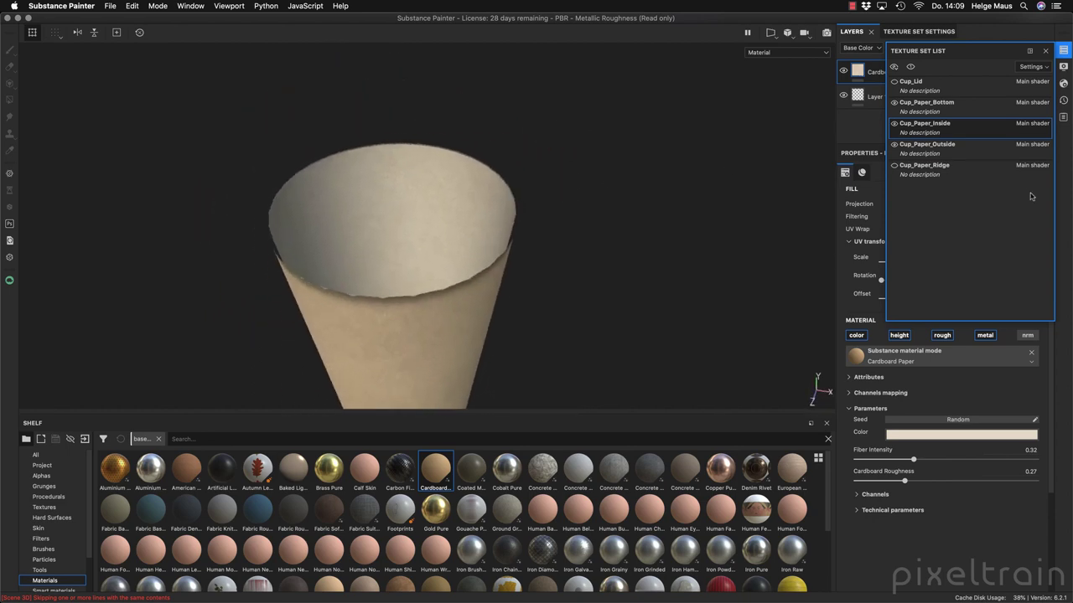
pyautogui.click(894, 81)
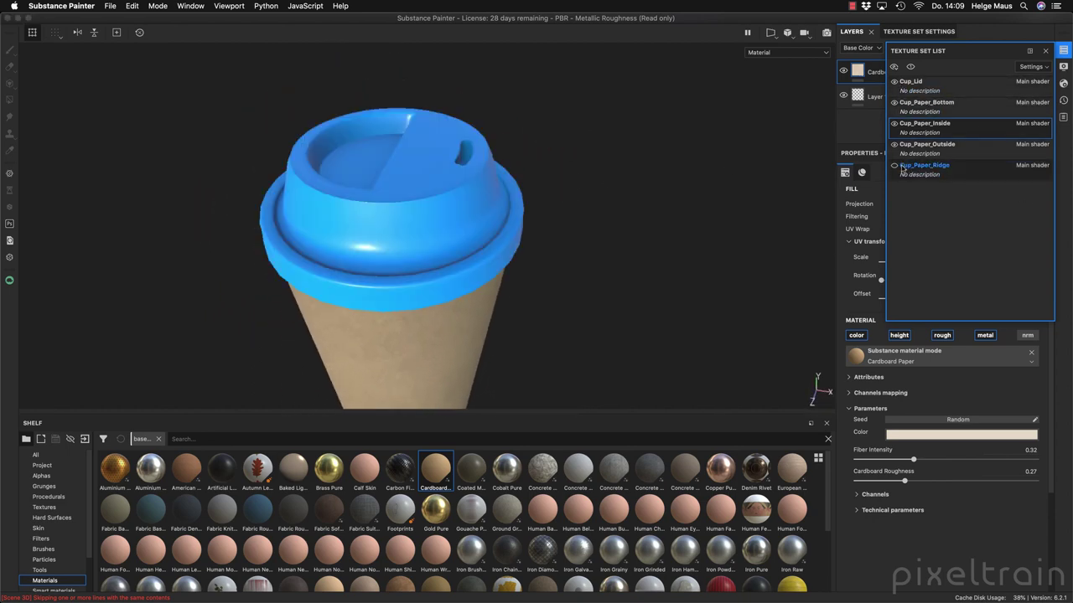
pyautogui.click(1063, 51)
# - Make Cup_Paper_Outside the active texture set and turn the cup to a near-front view
pyautogui.moveTo(514, 276); pyautogui.dragTo(520, 260, button='middle')
pyautogui.keyDown('alt'); pyautogui.moveTo(519, 260); pyautogui.dragTo(345, 215); pyautogui.keyUp('alt')
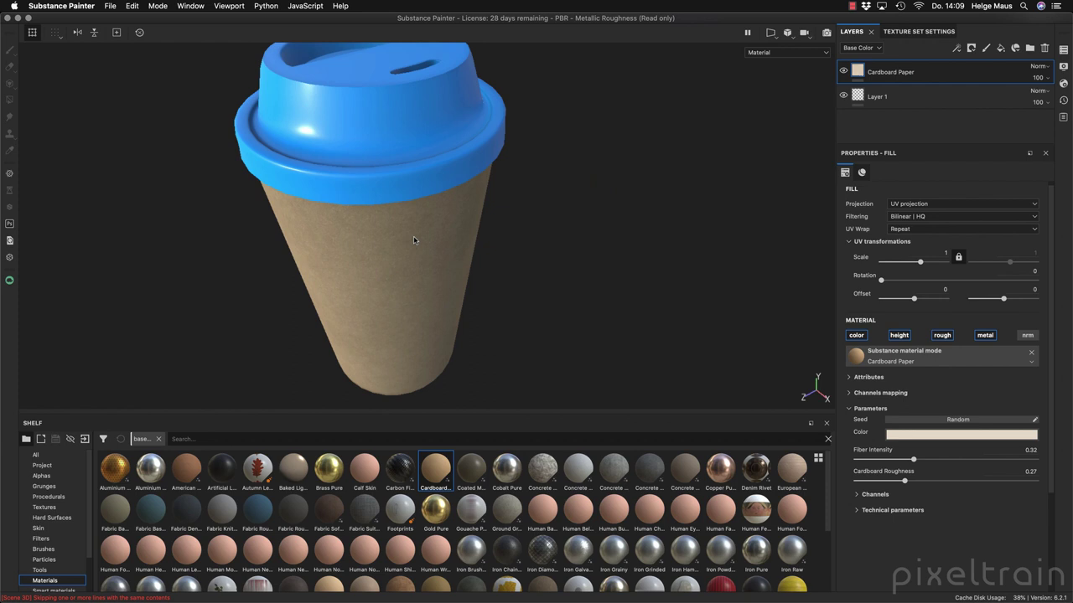
pyautogui.keyDown('alt'); pyautogui.moveTo(413, 240); pyautogui.dragTo(441, 299); pyautogui.keyUp('alt')
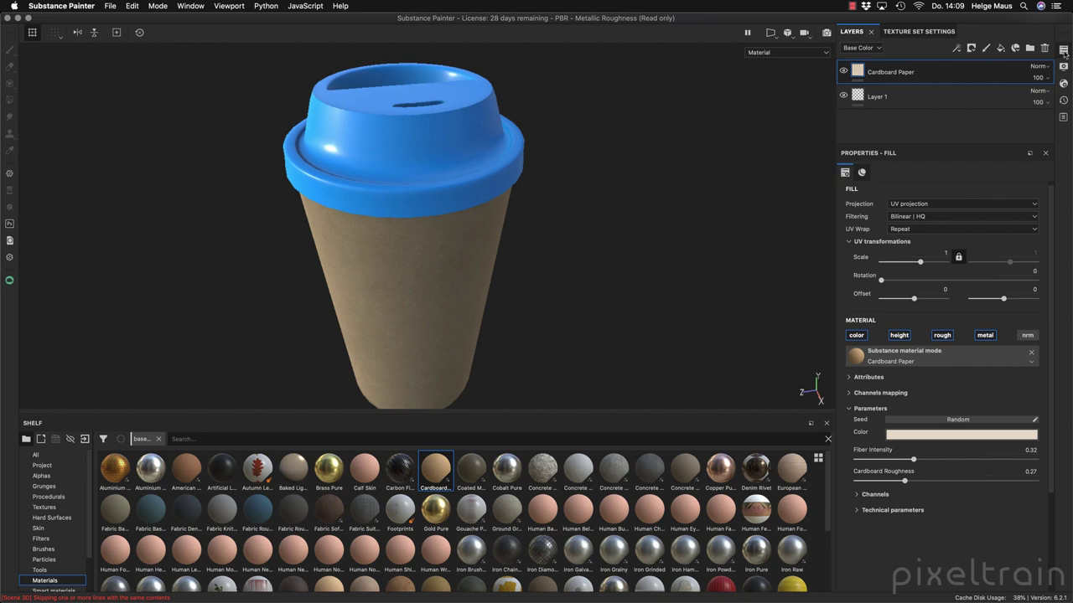
pyautogui.click(1063, 50)
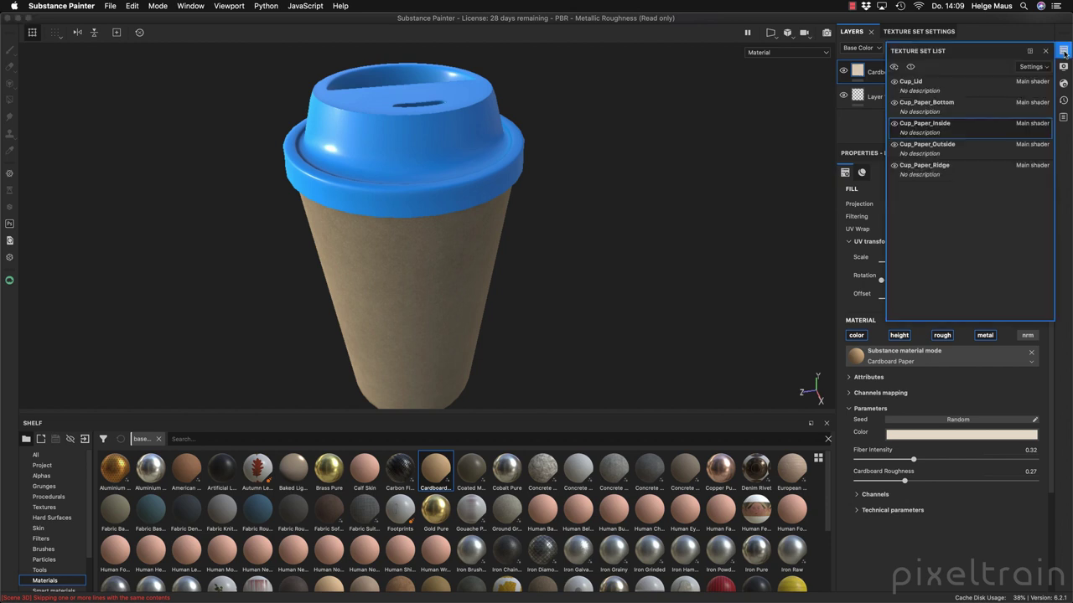
pyautogui.click(960, 153)
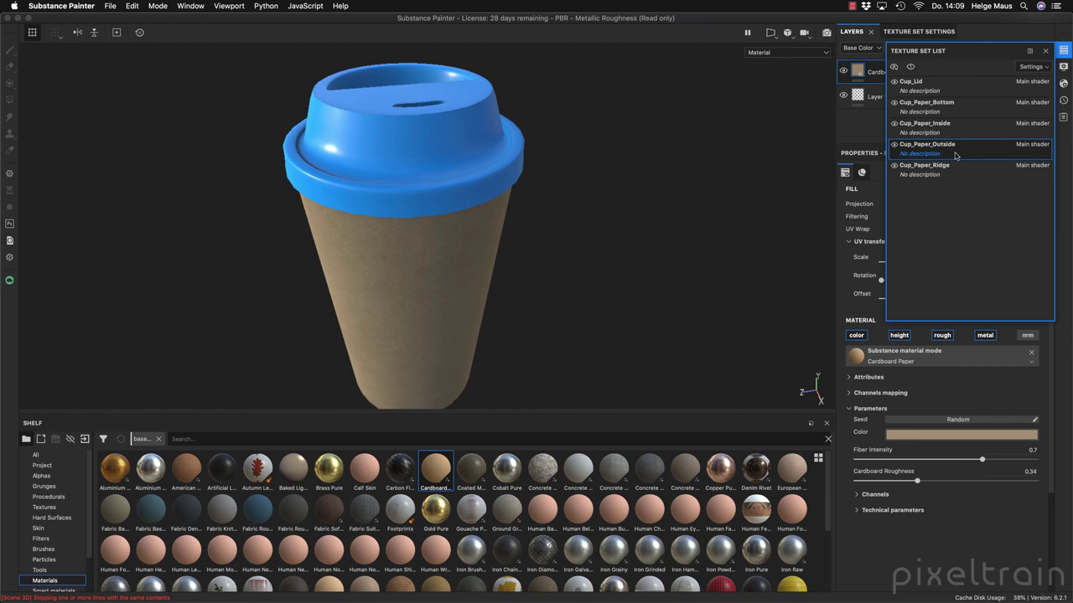
pyautogui.click(1063, 51)
pyautogui.keyDown('alt'); pyautogui.moveTo(514, 260); pyautogui.dragTo(411, 278); pyautogui.keyUp('alt')
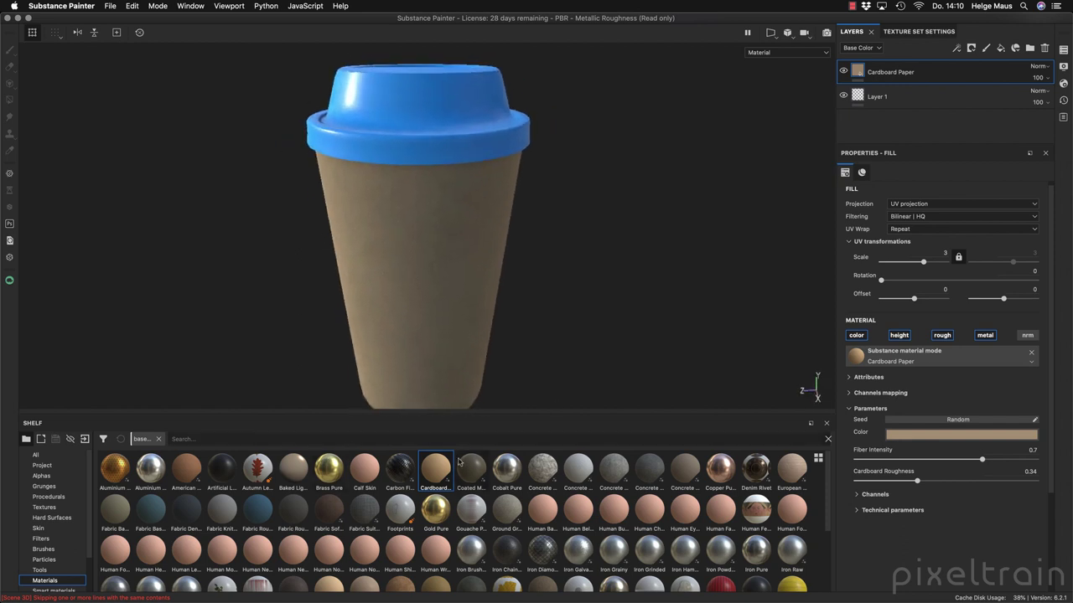
# - Add logo-coffe-to-go_2.png from the external_files folder to the resource import list
pyautogui.click(85, 439)
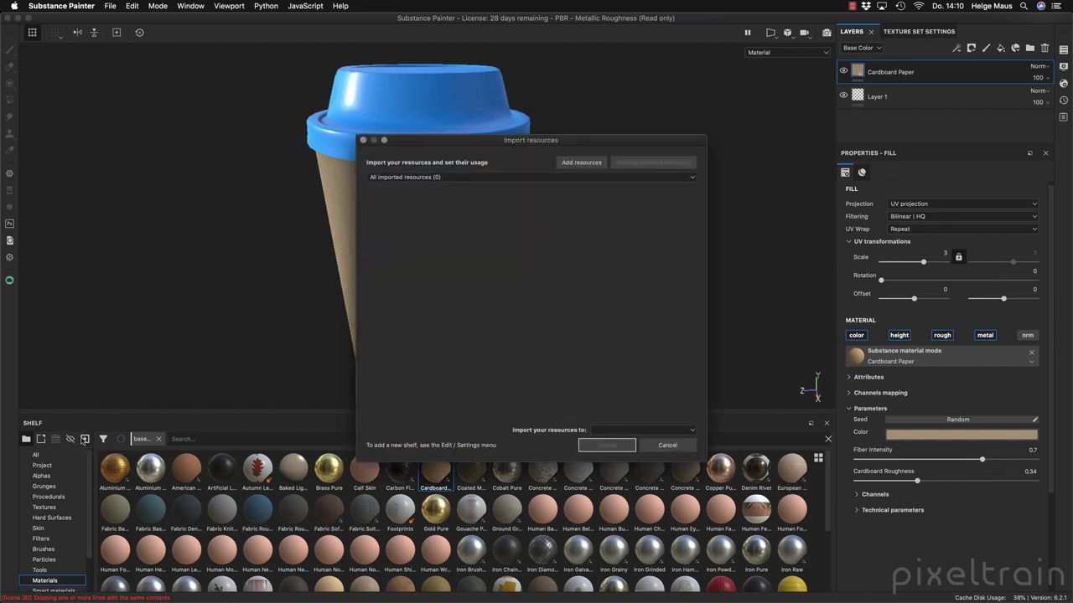
pyautogui.click(581, 162)
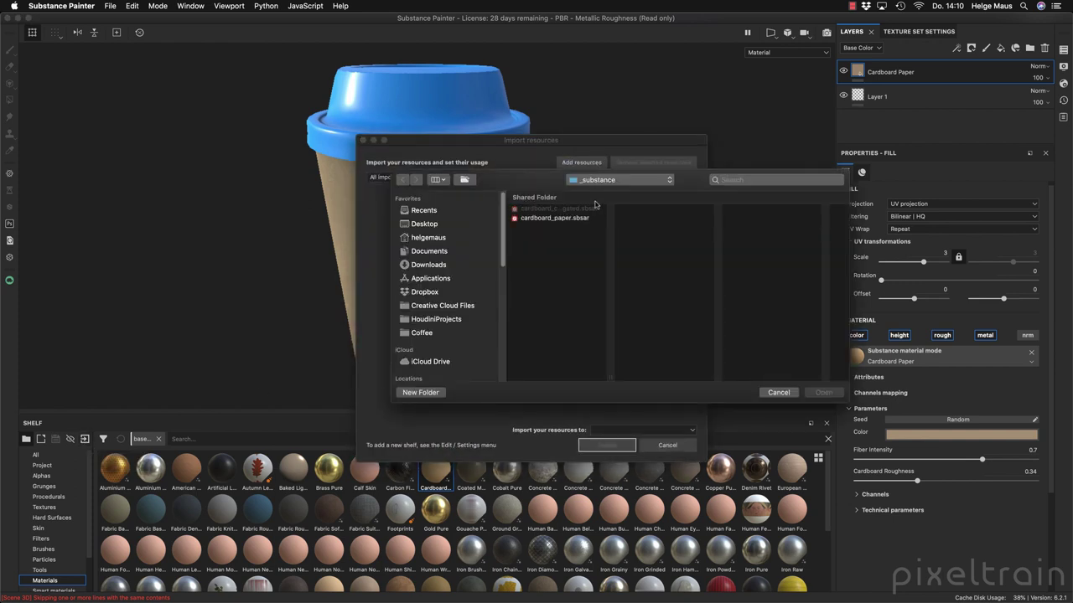
pyautogui.click(620, 181)
pyautogui.click(619, 191)
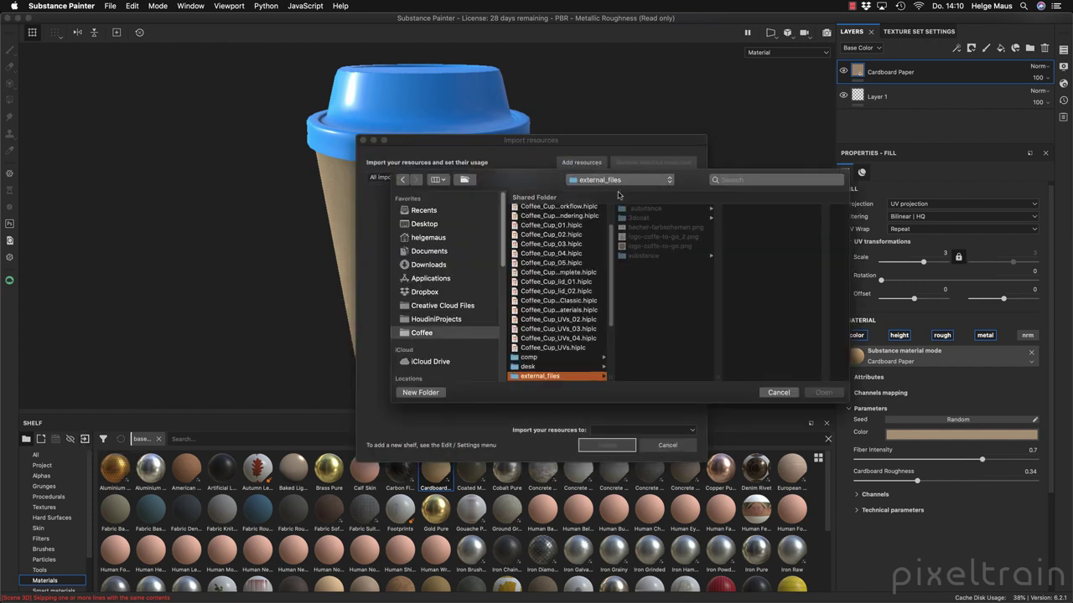
pyautogui.click(676, 246)
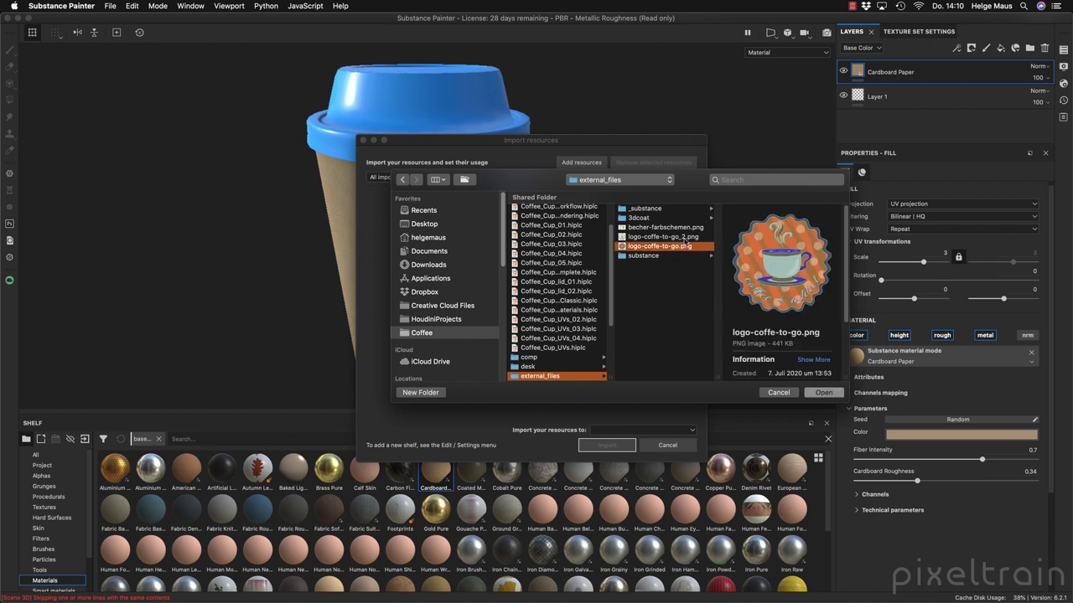
pyautogui.click(683, 238)
pyautogui.click(680, 246)
pyautogui.click(687, 237)
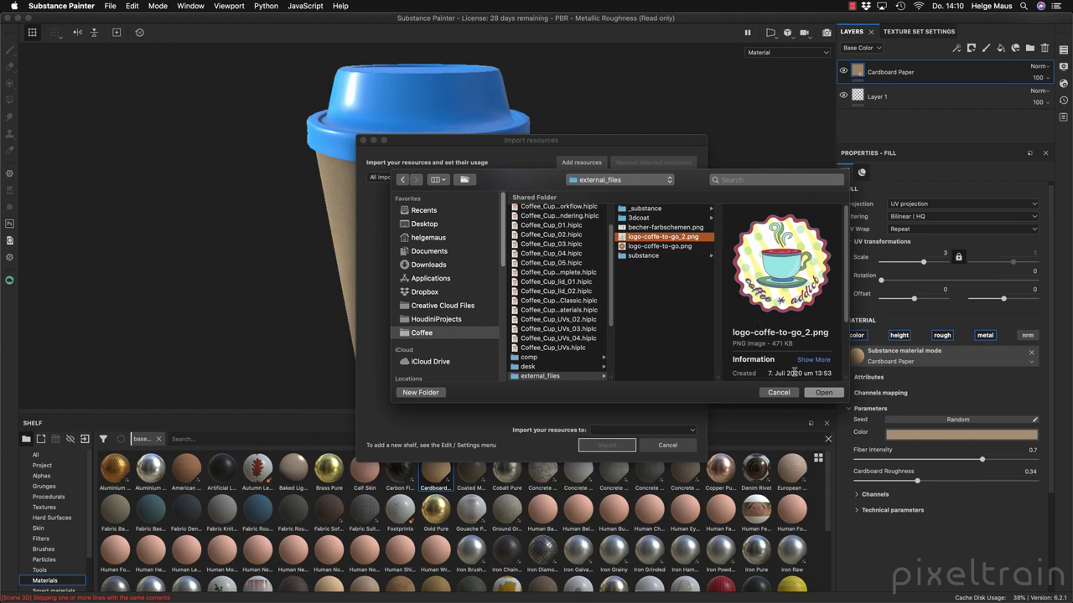
pyautogui.click(824, 393)
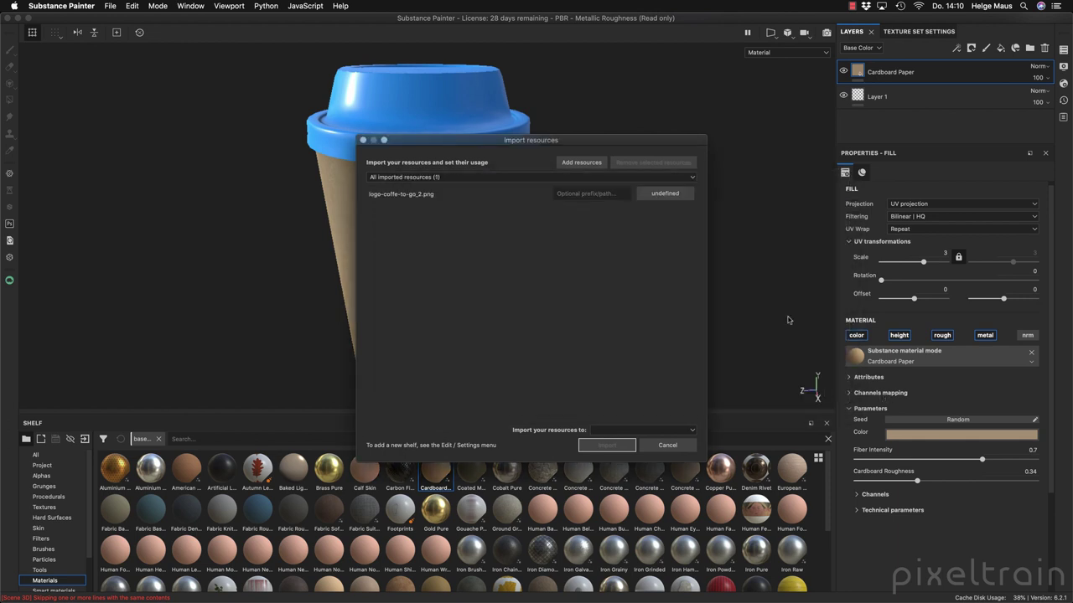
# - Set the logo's usage to texture, target the current project, and import it
pyautogui.click(664, 194)
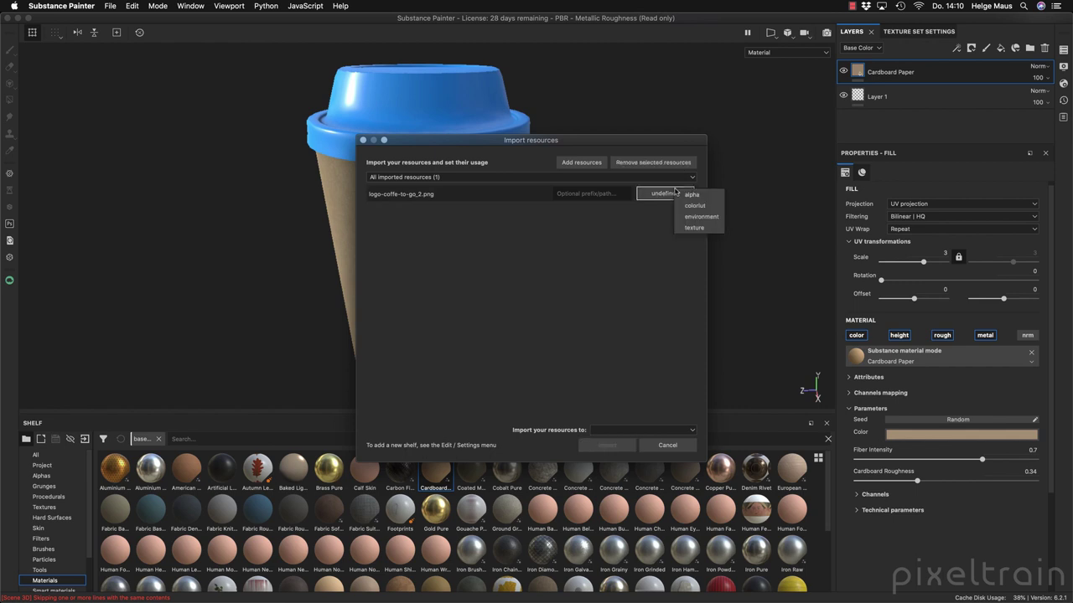
pyautogui.click(695, 228)
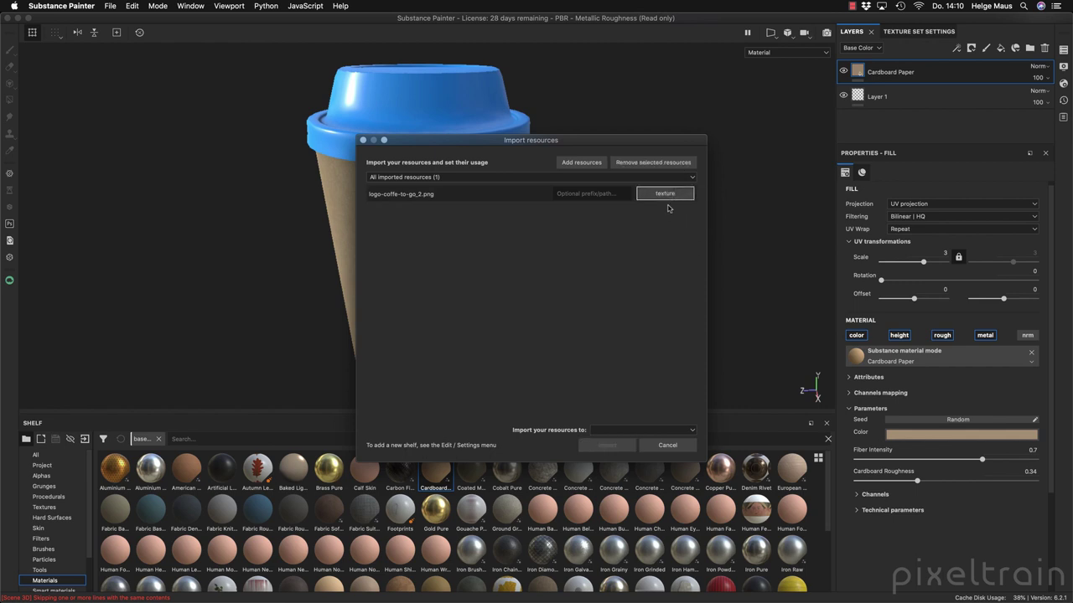
pyautogui.click(616, 432)
pyautogui.click(621, 445)
pyautogui.click(606, 445)
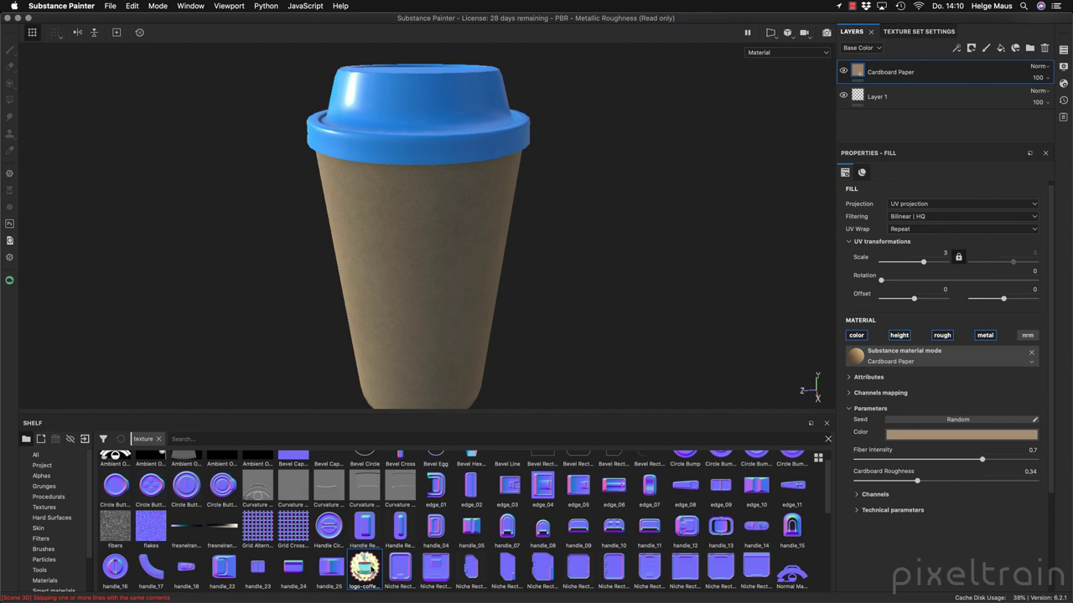
# - Add a paint layer named Logo, then switch to the Projection tool and its alpha settings
pyautogui.click(986, 48)
pyautogui.doubleClick(884, 73)
pyautogui.write('Logo')
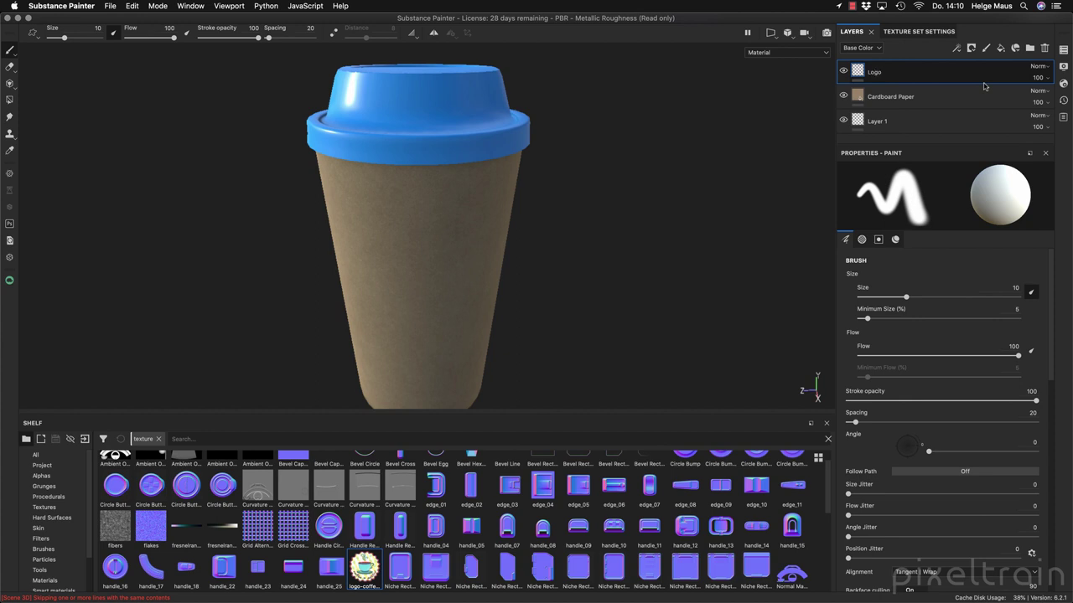
pyautogui.click(10, 85)
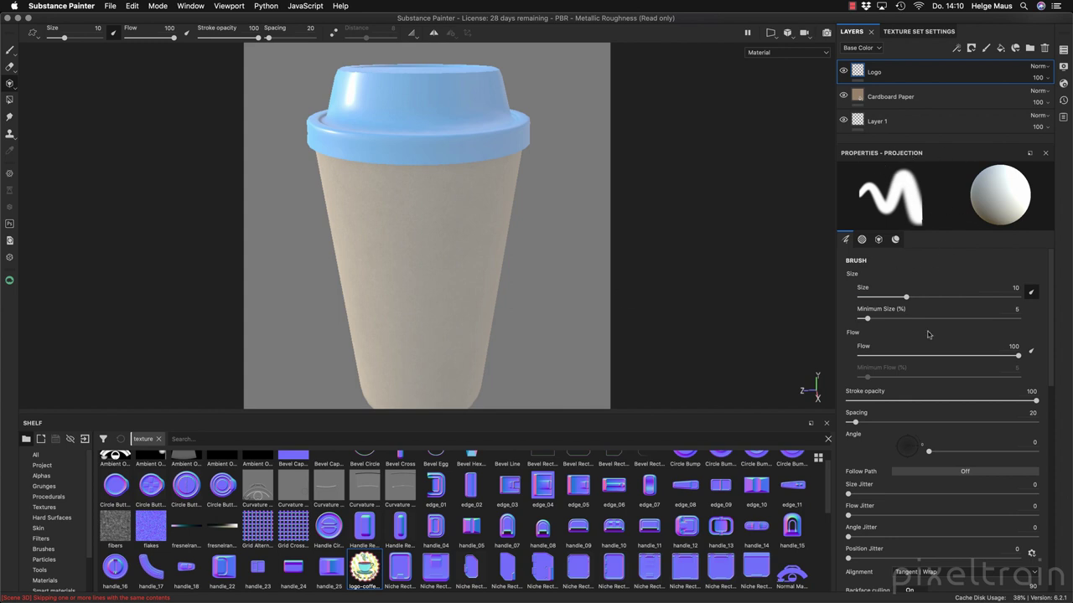
pyautogui.click(863, 241)
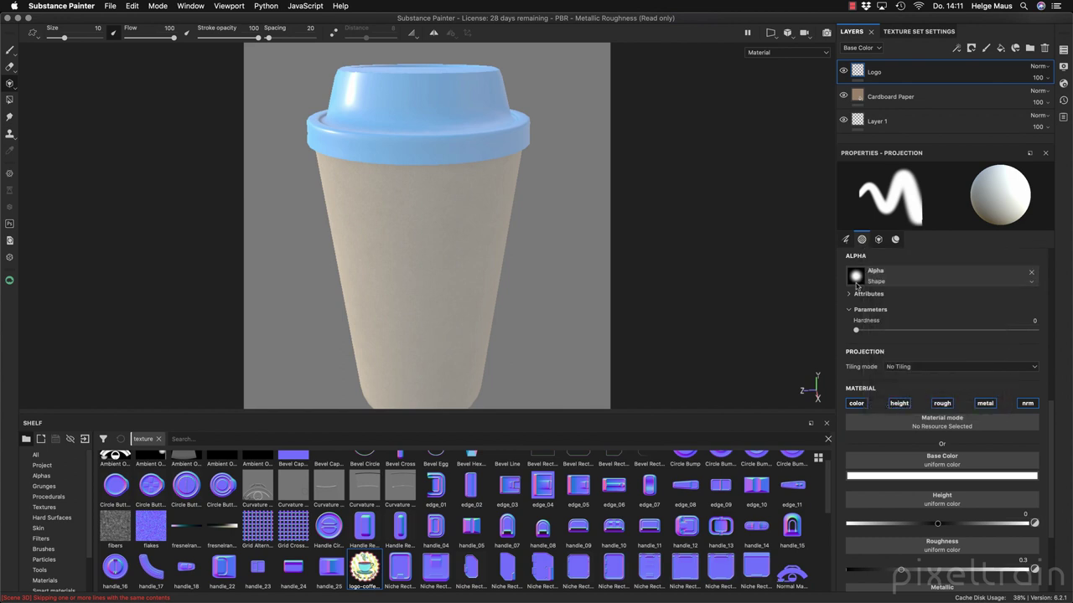
# - Remove the alpha shape from the projection brush
pyautogui.click(923, 282)
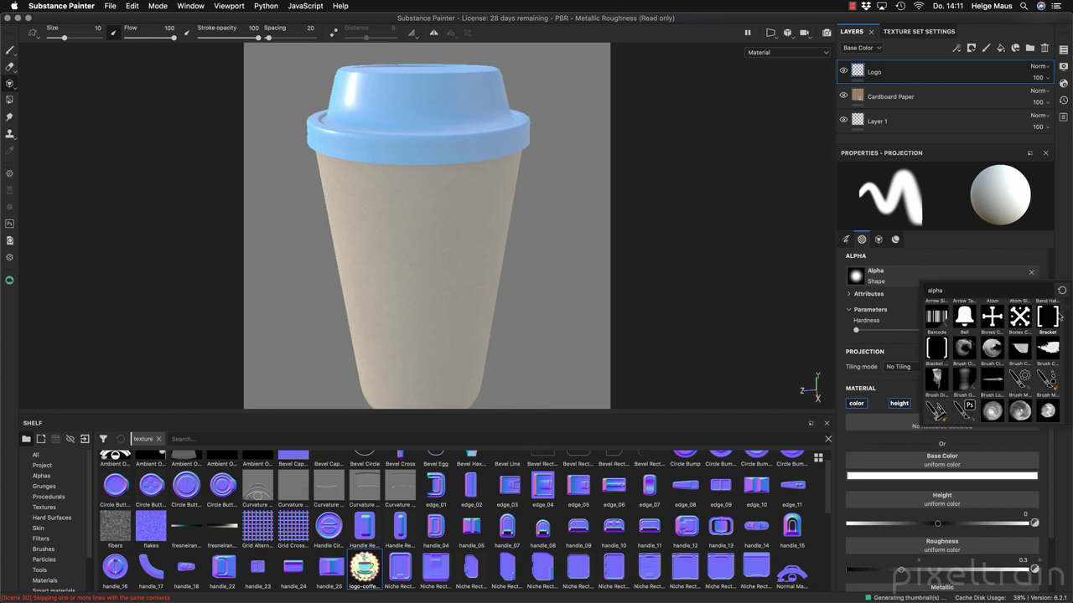
pyautogui.click(1008, 269)
pyautogui.click(1031, 272)
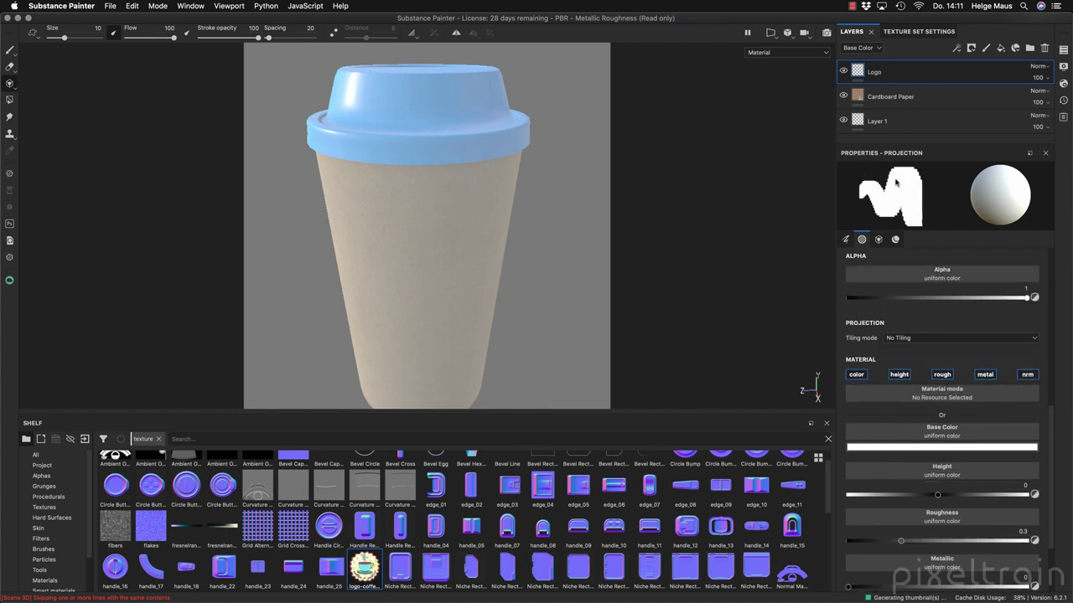
# - Limit the projection material to colour by turning off height, roughness, metal and normal channels
pyautogui.click(895, 241)
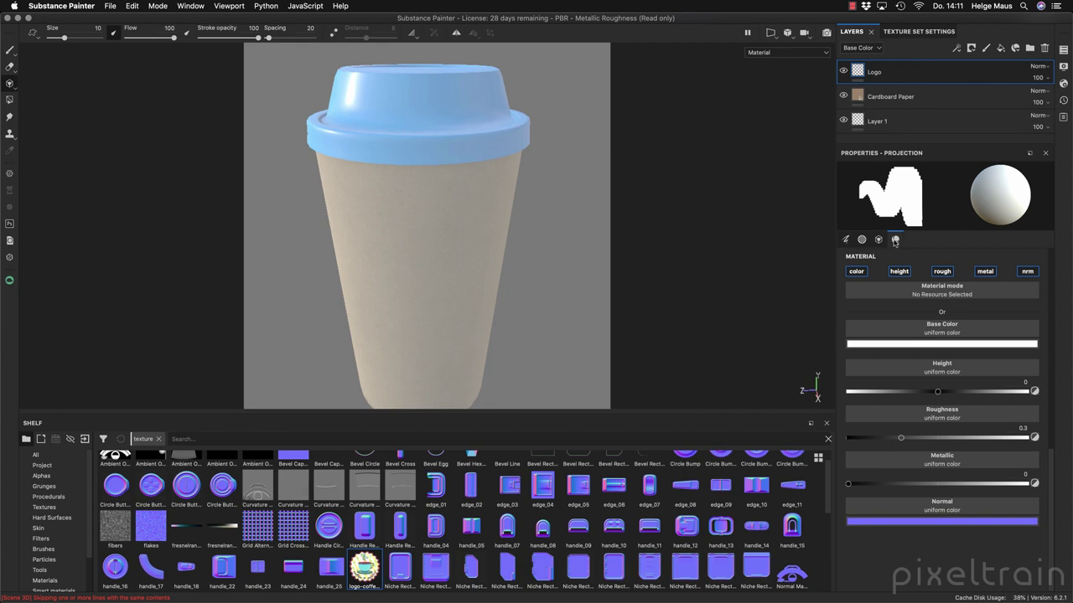
pyautogui.moveTo(896, 243)
pyautogui.click(898, 270)
pyautogui.click(942, 270)
pyautogui.click(984, 271)
pyautogui.click(1027, 270)
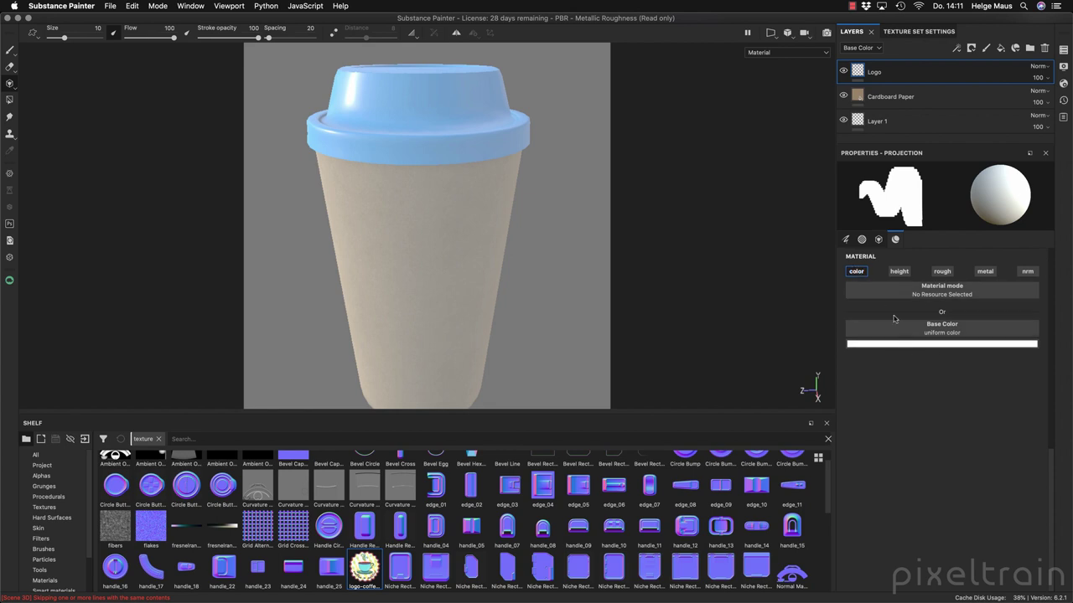
pyautogui.click(879, 240)
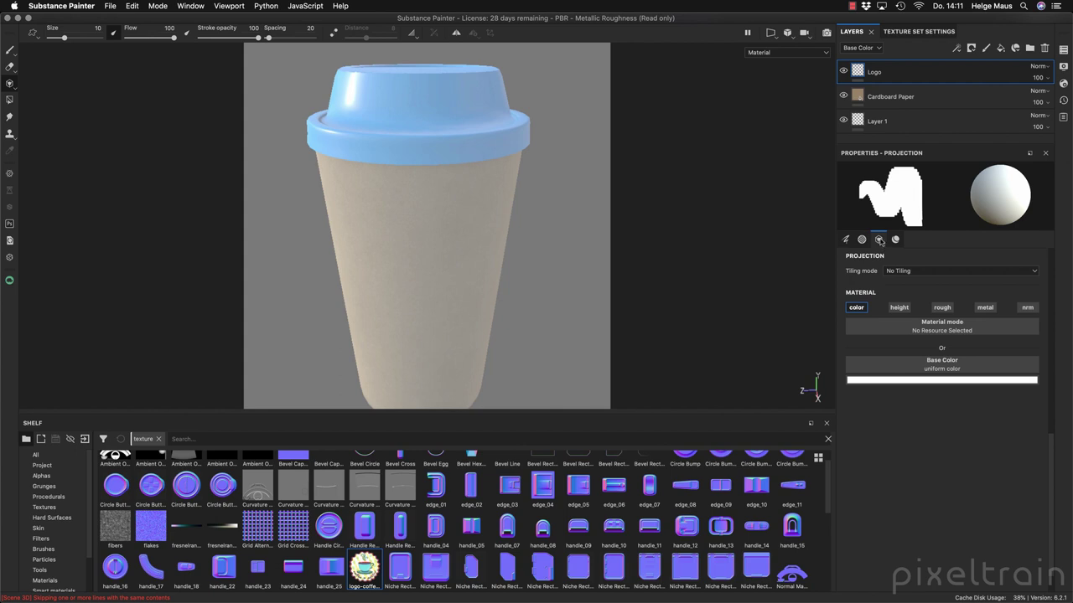
# - Put the imported coffee addict logo into the projection's Base Color, preview it over the cup, then reselect Paint
pyautogui.moveTo(363, 570)
pyautogui.mouseDown()
pyautogui.moveTo(622, 415)
pyautogui.moveTo(803, 354)
pyautogui.moveTo(858, 432)
pyautogui.moveTo(941, 366)
pyautogui.mouseUp()
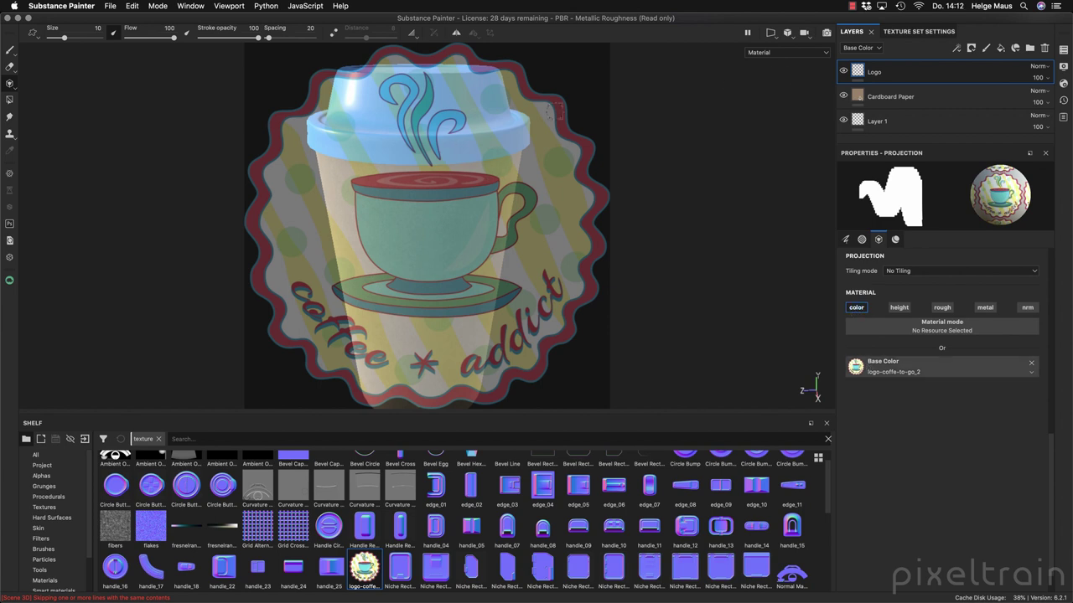
pyautogui.keyDown('alt'); pyautogui.moveTo(334, 242); pyautogui.dragTo(360, 255); pyautogui.keyUp('alt')
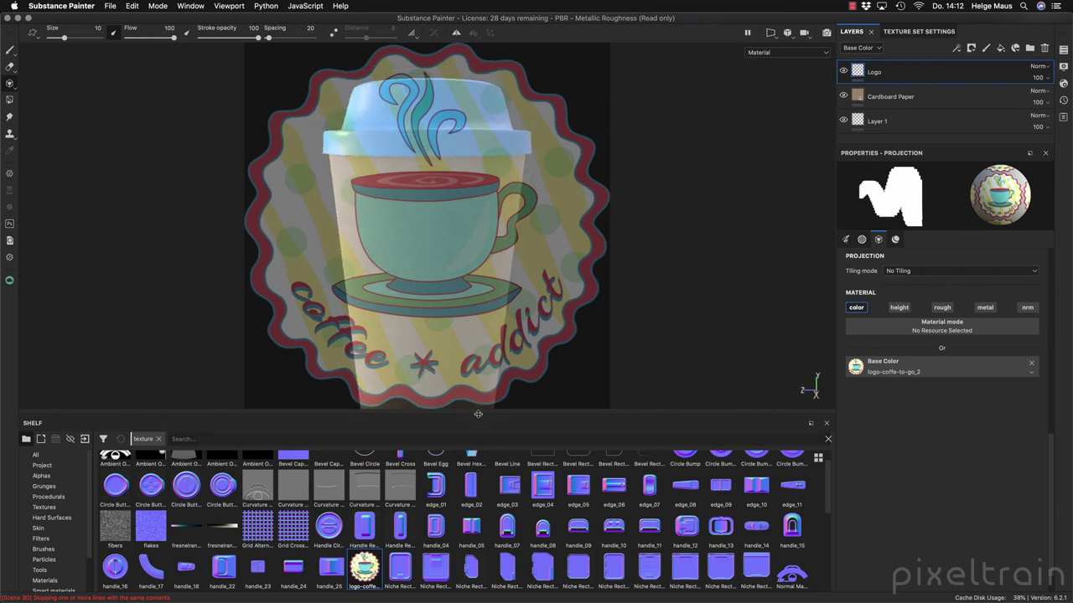
pyautogui.moveTo(477, 414); pyautogui.dragTo(479, 506)
pyautogui.moveTo(480, 363)
pyautogui.keyDown('alt'); pyautogui.mouseDown()
pyautogui.moveTo(421, 340)
pyautogui.moveTo(361, 335)
pyautogui.moveTo(347, 290)
pyautogui.moveTo(411, 317)
pyautogui.moveTo(377, 306)
pyautogui.mouseUp(); pyautogui.keyUp('alt')
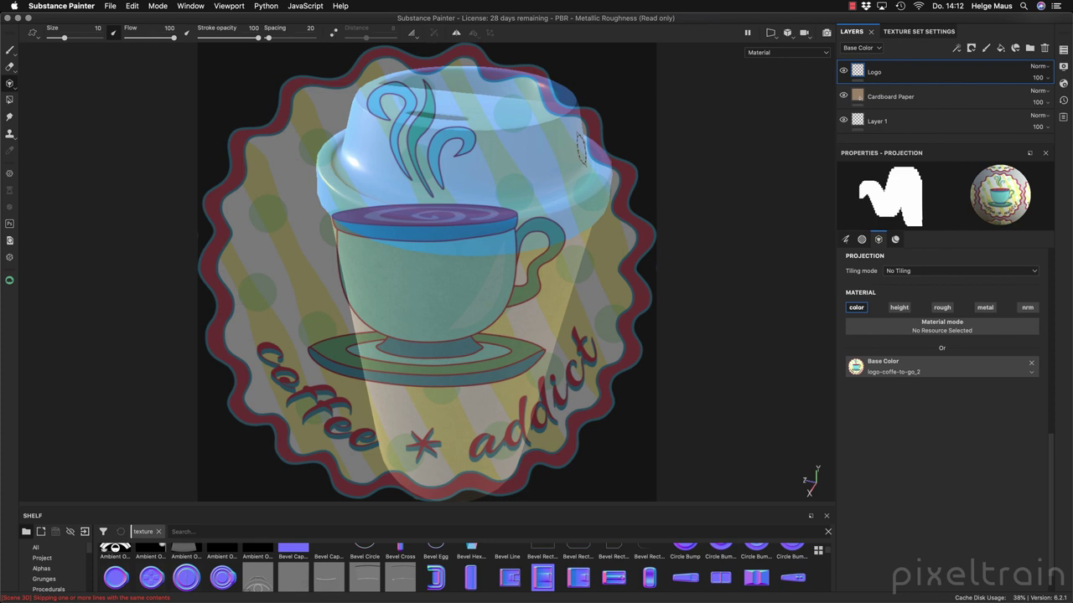
pyautogui.click(10, 51)
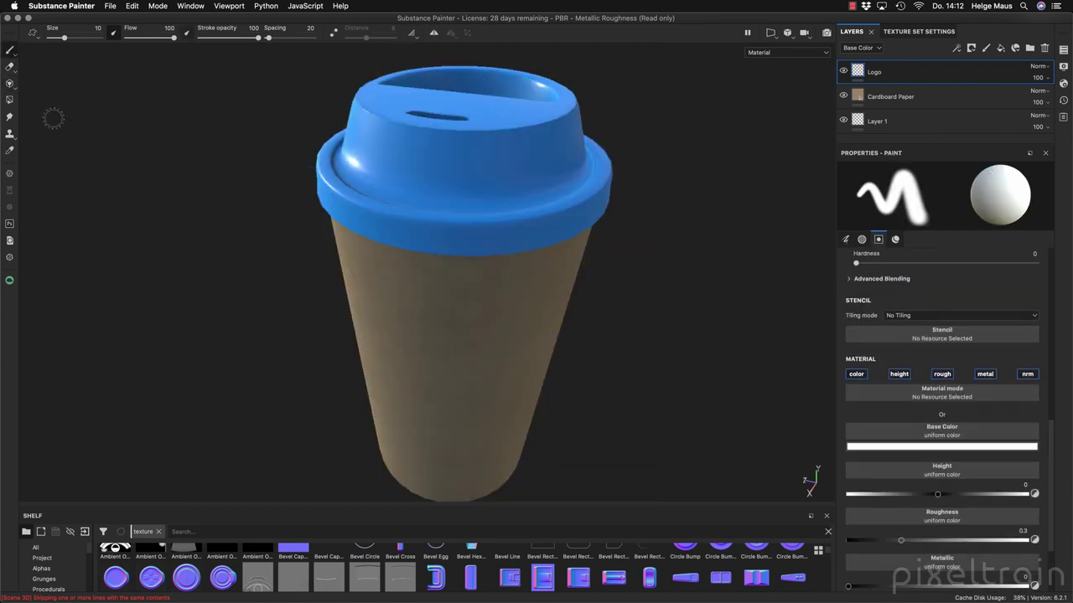
# - Set the camera to orthographic, orbit to a straight side view of the cup, and reactivate Projection
pyautogui.click(788, 37)
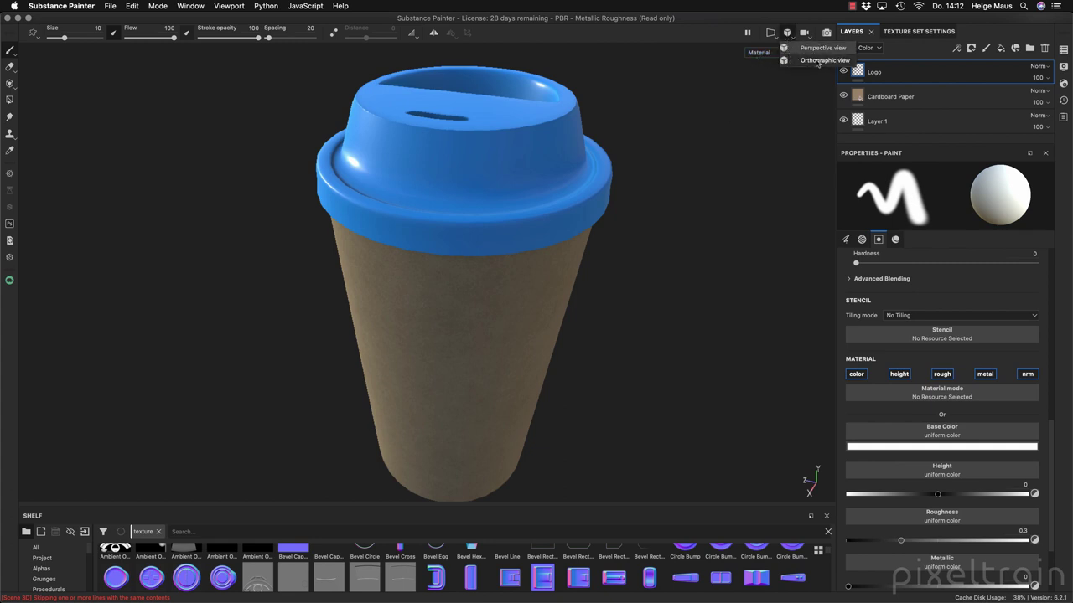
pyautogui.click(817, 61)
pyautogui.keyDown('alt'); pyautogui.moveTo(680, 163); pyautogui.dragTo(442, 316); pyautogui.keyUp('alt')
pyautogui.moveTo(553, 271)
pyautogui.keyDown('alt'); pyautogui.mouseDown()
pyautogui.moveTo(498, 319)
pyautogui.moveTo(520, 199)
pyautogui.mouseUp(); pyautogui.keyUp('alt')
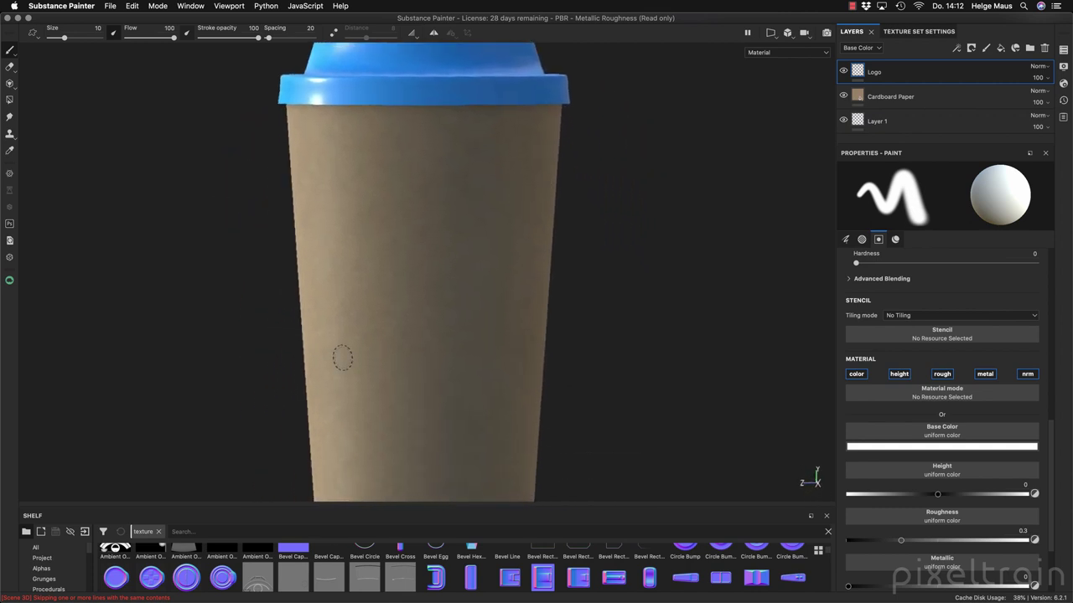
pyautogui.keyDown('alt'); pyautogui.moveTo(360, 306); pyautogui.dragTo(542, 254); pyautogui.keyUp('alt')
pyautogui.moveTo(489, 233)
pyautogui.keyDown('alt'); pyautogui.mouseDown()
pyautogui.moveTo(462, 364)
pyautogui.moveTo(478, 249)
pyautogui.moveTo(495, 214)
pyautogui.mouseUp(); pyautogui.keyUp('alt')
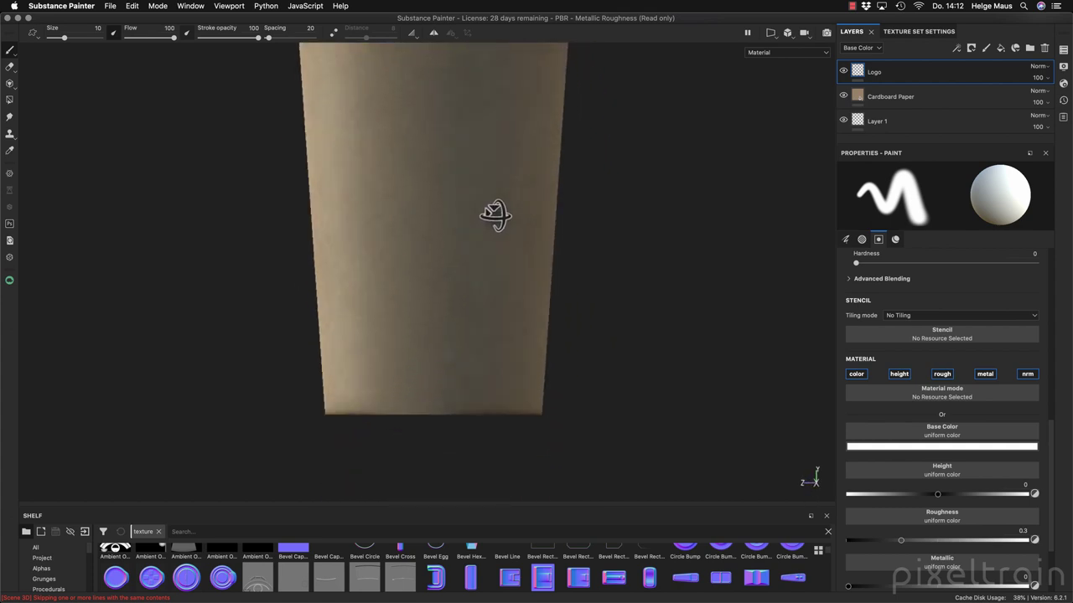
pyautogui.keyDown('alt'); pyautogui.moveTo(410, 180); pyautogui.dragTo(398, 385, button='middle'); pyautogui.keyUp('alt')
pyautogui.moveTo(398, 385)
pyautogui.keyDown('alt'); pyautogui.mouseDown()
pyautogui.moveTo(438, 297)
pyautogui.moveTo(410, 336)
pyautogui.mouseUp(); pyautogui.keyUp('alt')
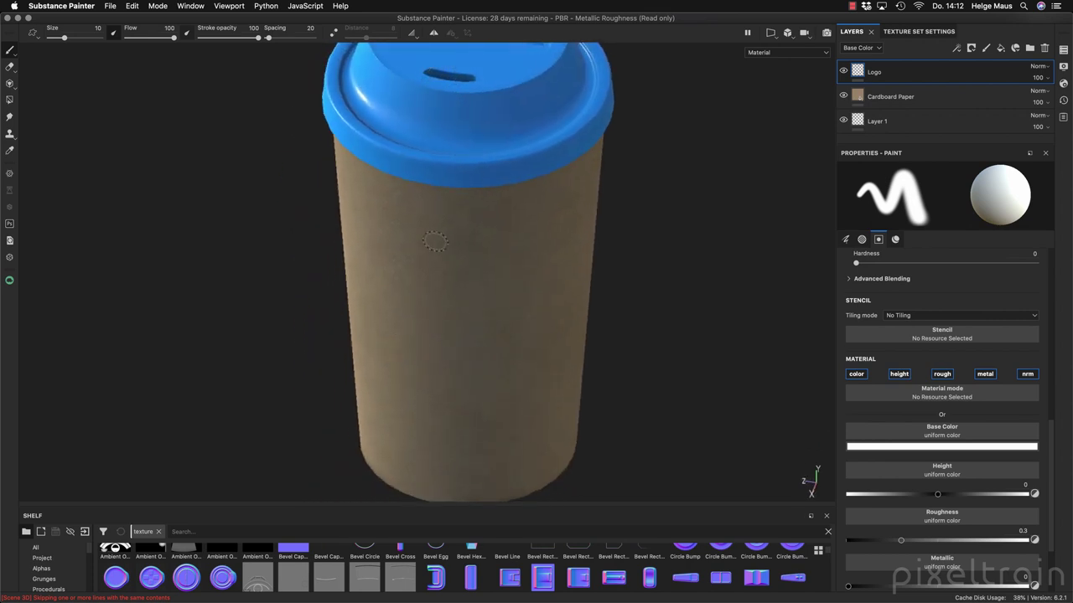
pyautogui.keyDown('alt'); pyautogui.moveTo(415, 342); pyautogui.dragTo(474, 283); pyautogui.keyUp('alt')
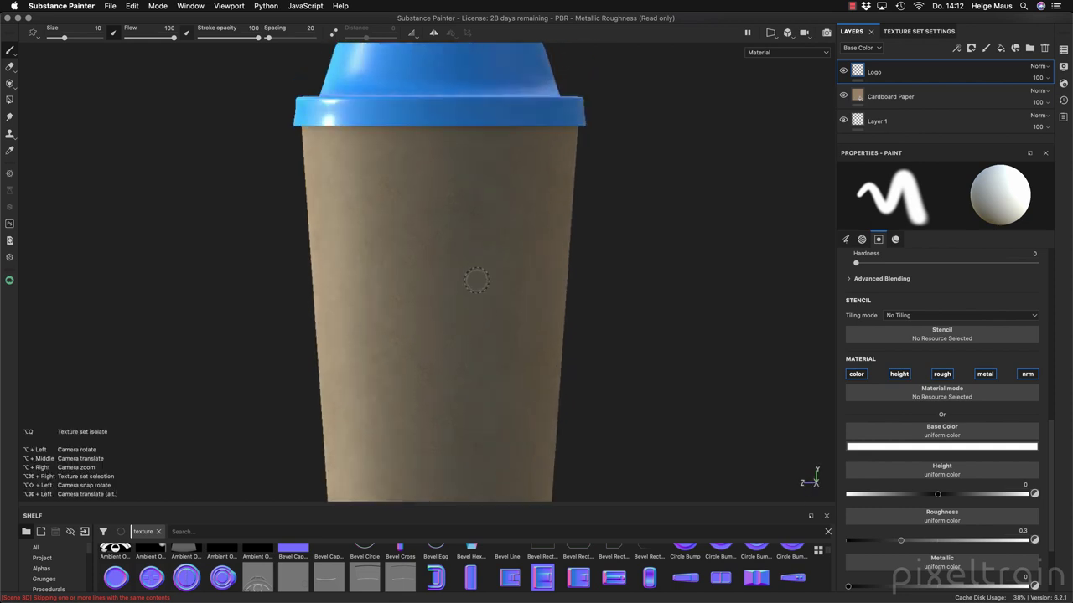
pyautogui.click(10, 83)
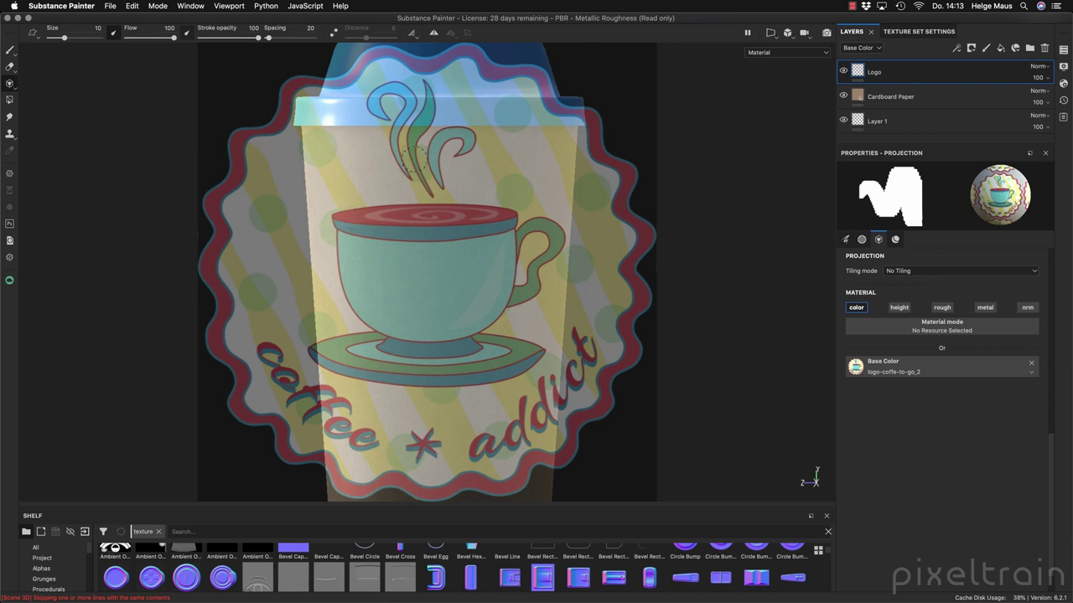
# - Zoom in on the cup and scale the logo stencil down with S to fit the cup front
pyautogui.keyDown('alt'); pyautogui.moveTo(563, 209); pyautogui.dragTo(704, 253, button='right'); pyautogui.keyUp('alt')
pyautogui.keyDown('alt'); pyautogui.moveTo(704, 254); pyautogui.dragTo(648, 246, button='middle'); pyautogui.keyUp('alt')
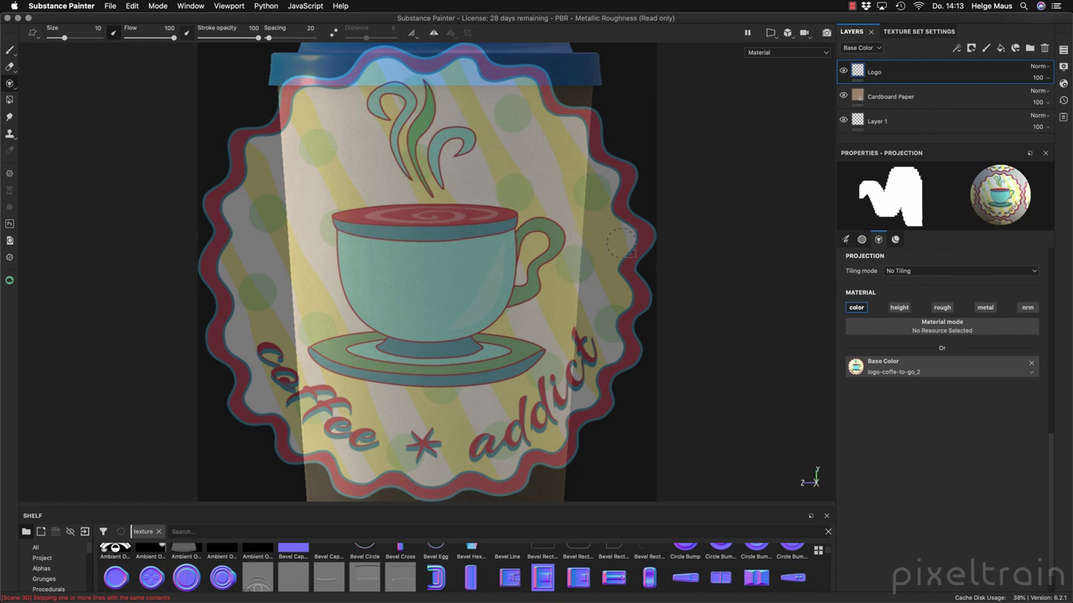
pyautogui.press('s')
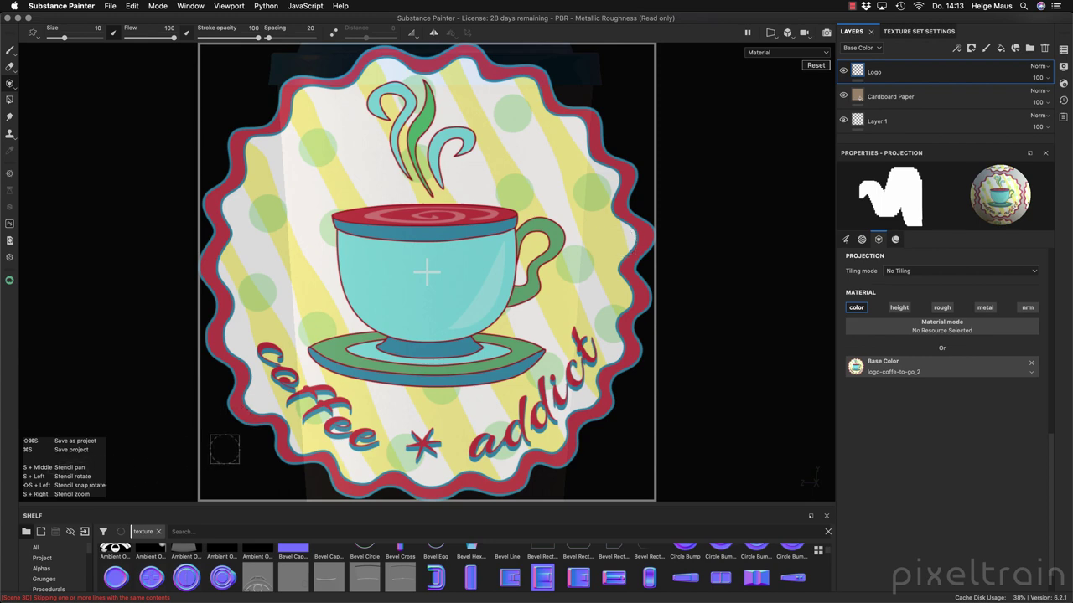
pyautogui.press('s')
pyautogui.moveTo(555, 293)
pyautogui.mouseDown(button='right')
pyautogui.moveTo(556, 282)
pyautogui.moveTo(544, 286)
pyautogui.moveTo(591, 242)
pyautogui.moveTo(577, 177)
pyautogui.moveTo(558, 244)
pyautogui.mouseUp(button='right')
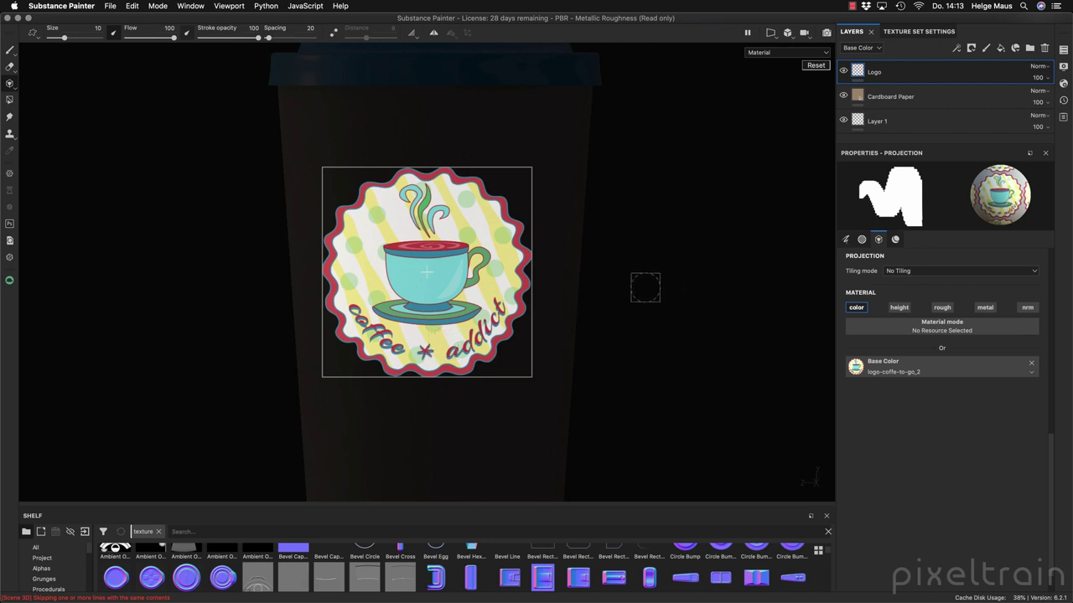
pyautogui.press('s')
pyautogui.moveTo(609, 206)
pyautogui.keyDown('alt'); pyautogui.mouseDown()
pyautogui.moveTo(605, 232)
pyautogui.moveTo(615, 233)
pyautogui.moveTo(598, 240)
pyautogui.moveTo(605, 319)
pyautogui.moveTo(603, 245)
pyautogui.mouseUp(); pyautogui.keyUp('alt')
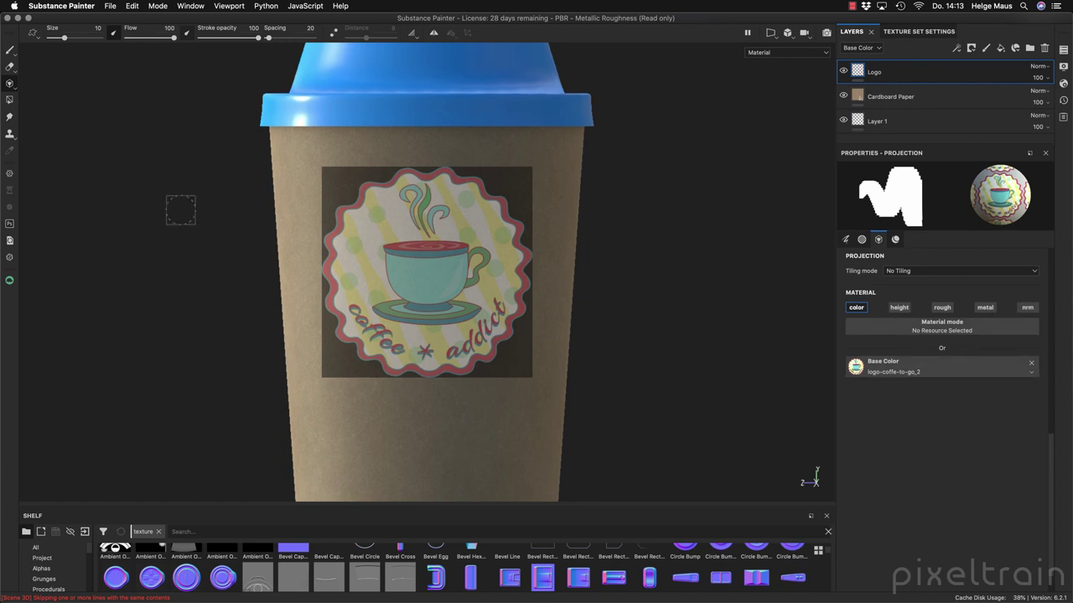
# - Project-paint the full logo, including the word coffee, across the cup front, then return to the Paint brush
pyautogui.click(489, 223)
pyautogui.moveTo(492, 223)
pyautogui.mouseDown()
pyautogui.moveTo(518, 202)
pyautogui.moveTo(455, 201)
pyautogui.moveTo(499, 178)
pyautogui.moveTo(366, 175)
pyautogui.moveTo(407, 181)
pyautogui.moveTo(331, 228)
pyautogui.moveTo(387, 246)
pyautogui.moveTo(462, 297)
pyautogui.moveTo(402, 373)
pyautogui.moveTo(493, 378)
pyautogui.moveTo(490, 360)
pyautogui.moveTo(525, 352)
pyautogui.moveTo(511, 322)
pyautogui.moveTo(556, 319)
pyautogui.moveTo(517, 295)
pyautogui.moveTo(556, 279)
pyautogui.moveTo(508, 273)
pyautogui.moveTo(566, 243)
pyautogui.moveTo(475, 237)
pyautogui.moveTo(496, 250)
pyautogui.moveTo(412, 265)
pyautogui.moveTo(526, 225)
pyautogui.mouseUp()
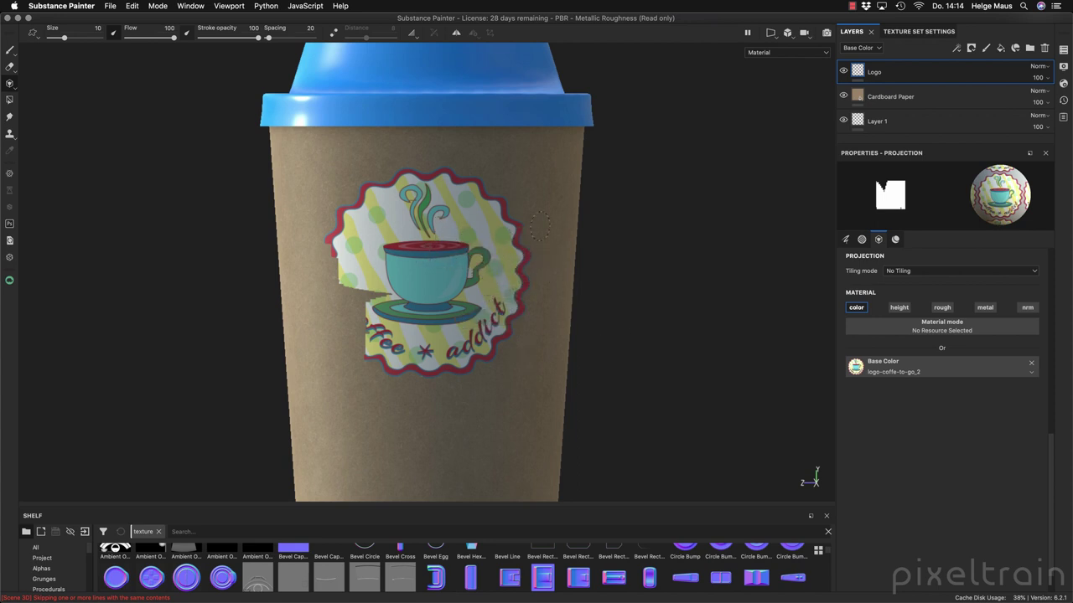
pyautogui.moveTo(463, 193)
pyautogui.mouseDown()
pyautogui.moveTo(348, 242)
pyautogui.moveTo(344, 304)
pyautogui.moveTo(400, 368)
pyautogui.moveTo(371, 377)
pyautogui.moveTo(319, 324)
pyautogui.moveTo(378, 305)
pyautogui.moveTo(323, 267)
pyautogui.mouseUp()
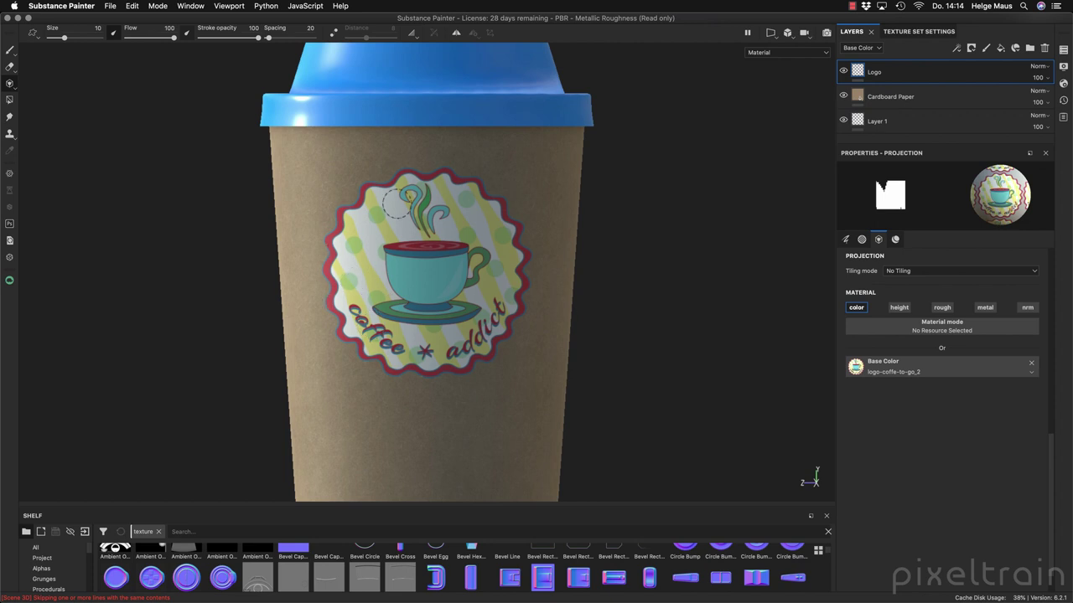
pyautogui.click(9, 50)
pyautogui.moveTo(276, 222)
pyautogui.keyDown('alt'); pyautogui.mouseDown()
pyautogui.moveTo(215, 221)
pyautogui.moveTo(419, 162)
pyautogui.moveTo(355, 219)
pyautogui.moveTo(288, 213)
pyautogui.moveTo(495, 354)
pyautogui.moveTo(344, 213)
pyautogui.moveTo(407, 303)
pyautogui.moveTo(519, 209)
pyautogui.mouseUp(); pyautogui.keyUp('alt')
# - Set orthographic view, turn to the cup's logo side, and show the Texture Set List
pyautogui.click(788, 33)
pyautogui.click(824, 60)
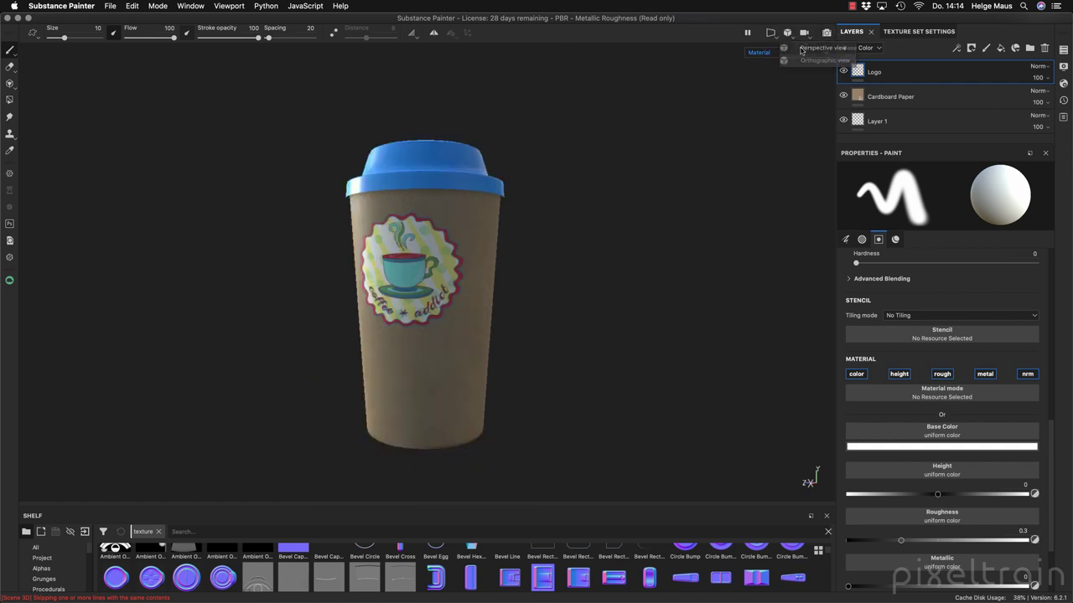
pyautogui.moveTo(353, 263)
pyautogui.keyDown('alt'); pyautogui.mouseDown()
pyautogui.moveTo(299, 326)
pyautogui.moveTo(269, 335)
pyautogui.moveTo(498, 259)
pyautogui.moveTo(486, 270)
pyautogui.moveTo(564, 255)
pyautogui.moveTo(517, 270)
pyautogui.mouseUp(); pyautogui.keyUp('alt')
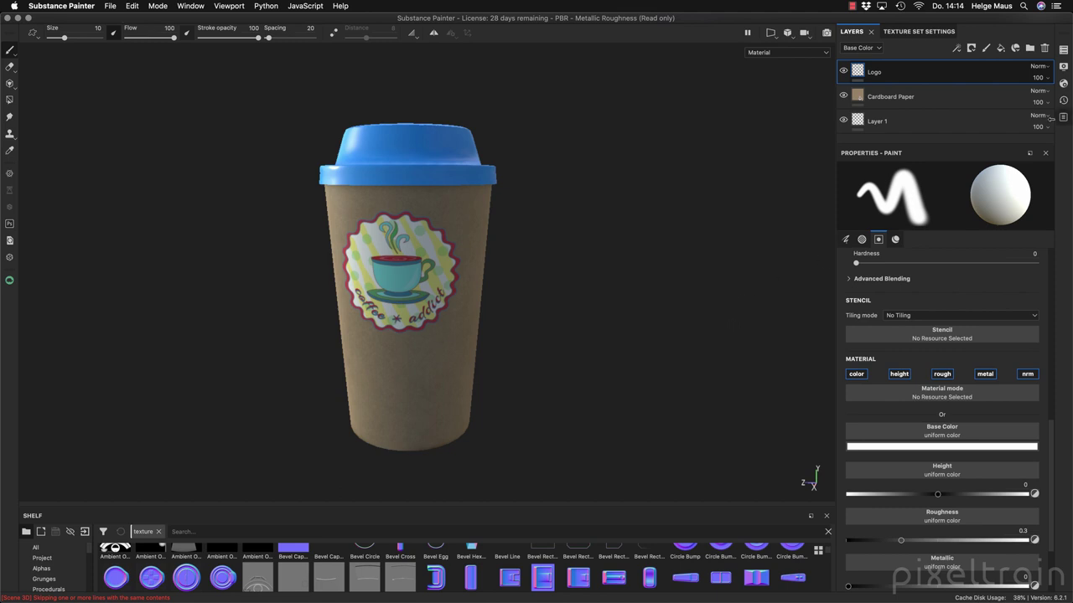
pyautogui.click(1063, 52)
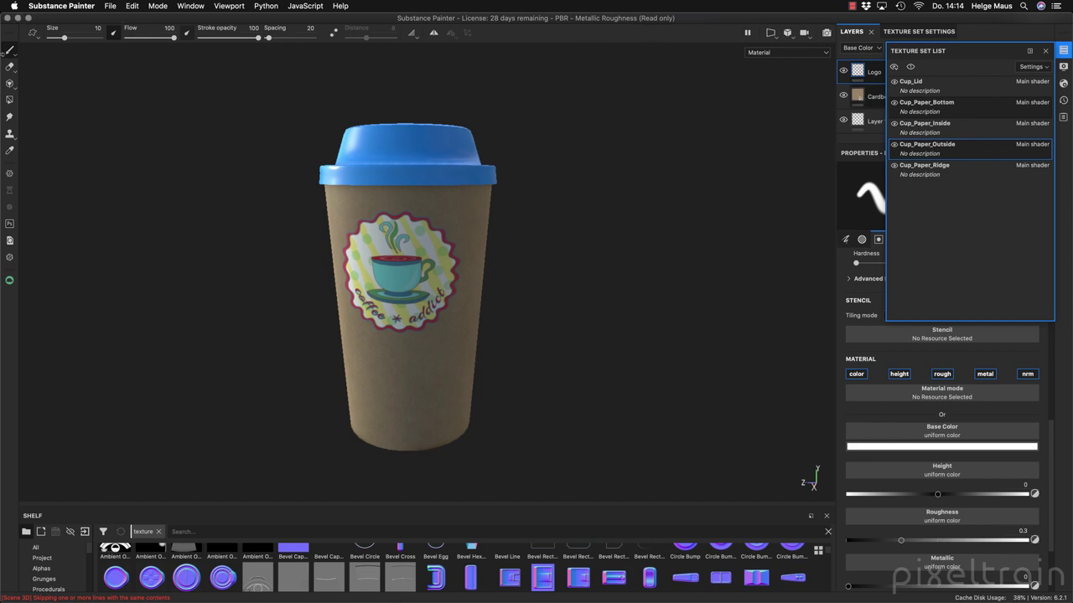
# - Open File > Export Textures and move the export dialog up and left
pyautogui.click(110, 5)
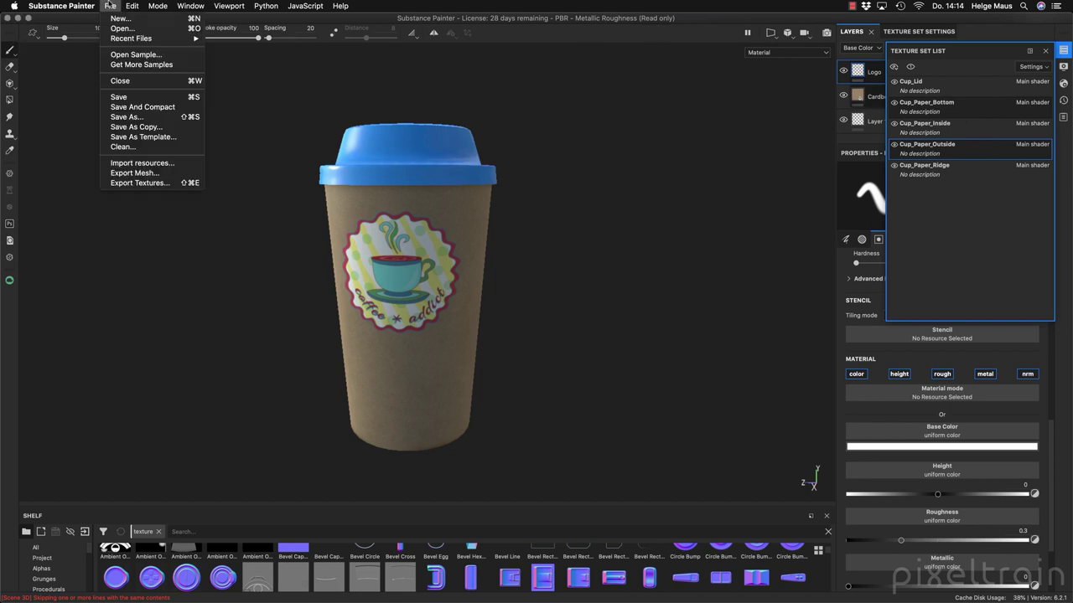
pyautogui.click(140, 183)
pyautogui.moveTo(518, 107); pyautogui.dragTo(438, 81)
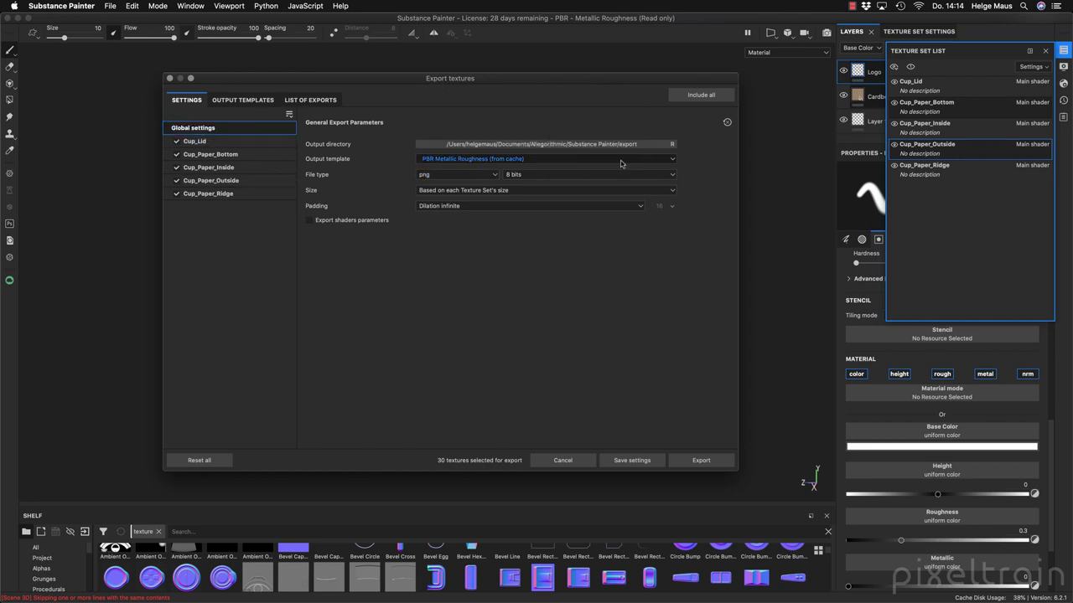
# - Point the output directory at the Coffee project's tex folder
pyautogui.click(574, 146)
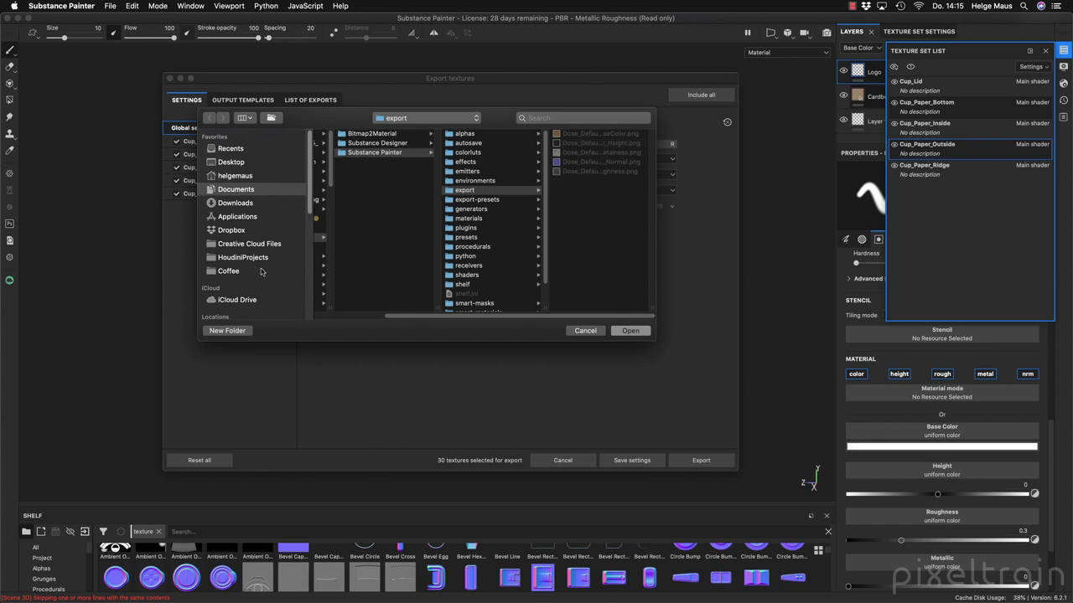
pyautogui.scroll(-2, 228, 270)
pyautogui.click(228, 237)
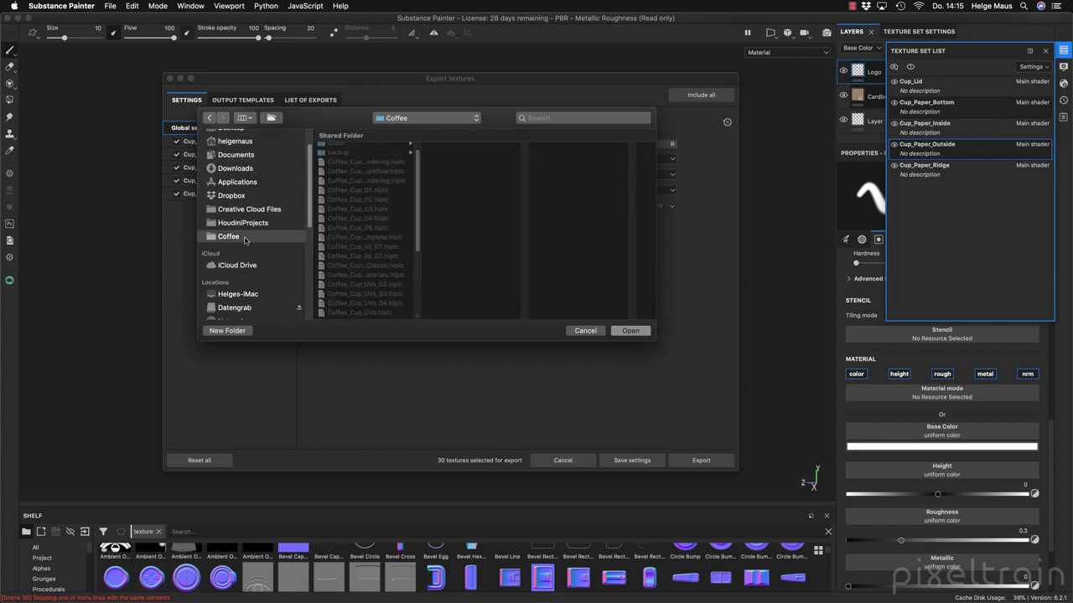
pyautogui.scroll(-5, 380, 214)
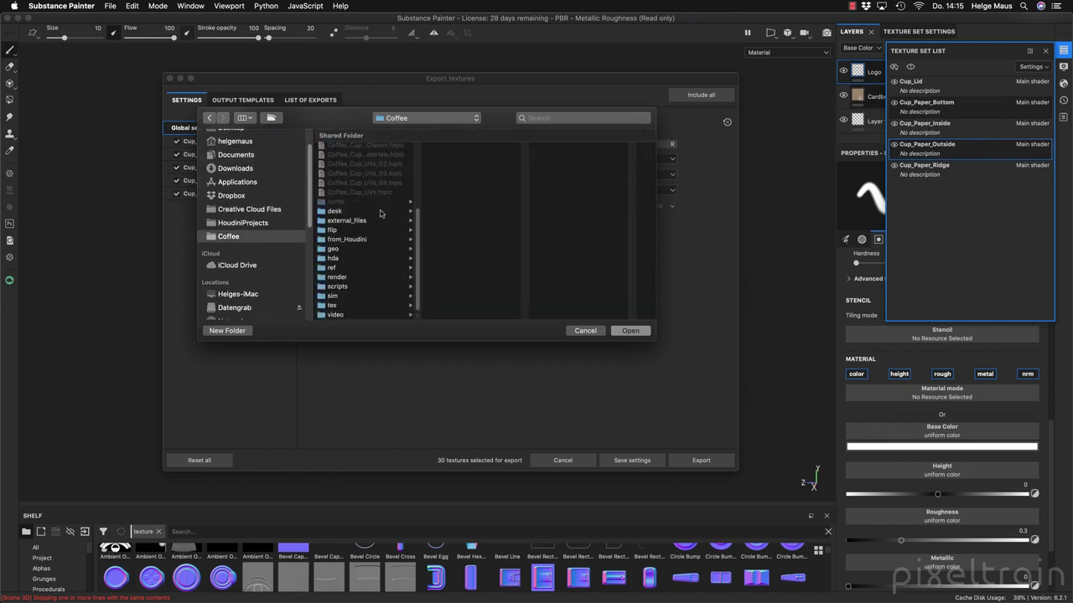
pyautogui.click(326, 306)
pyautogui.press('Return')
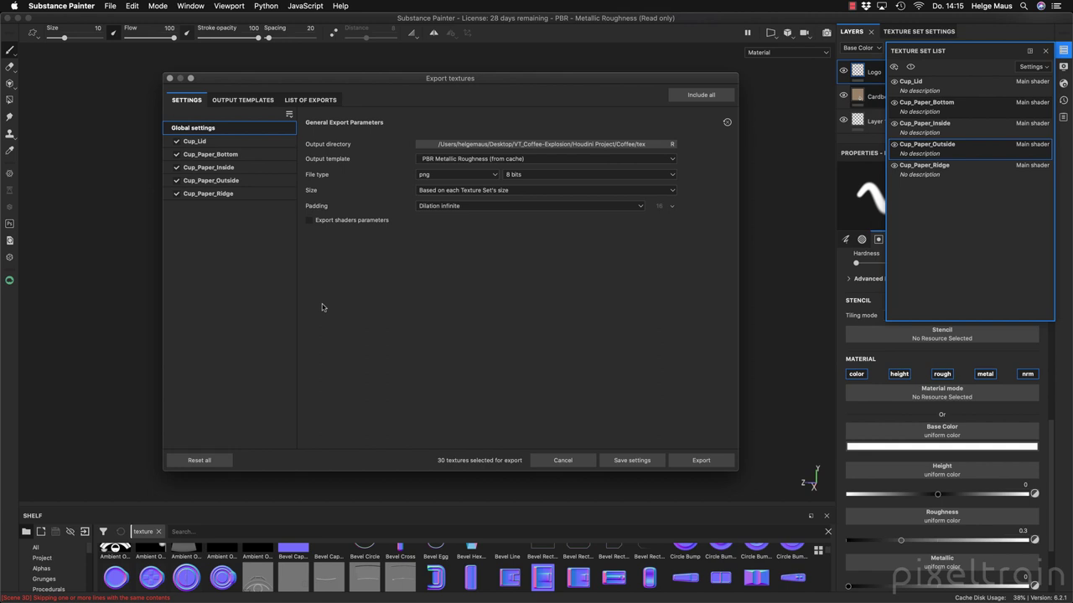
# - Create and select a substance_classic_2020 folder inside tex, keeping the PBR Metallic Roughness template
pyautogui.click(610, 157)
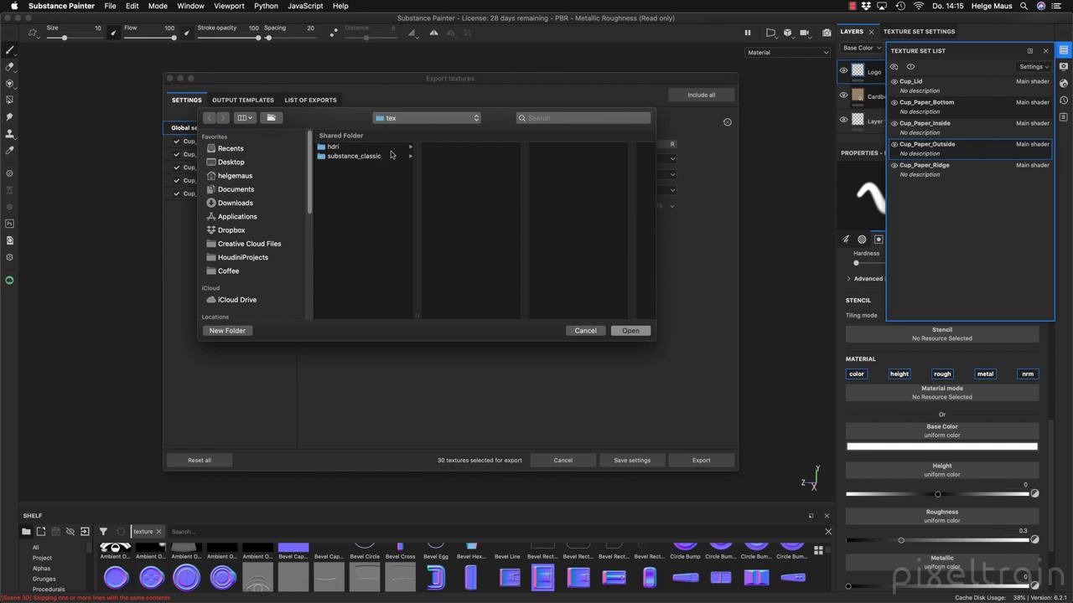
pyautogui.click(242, 333)
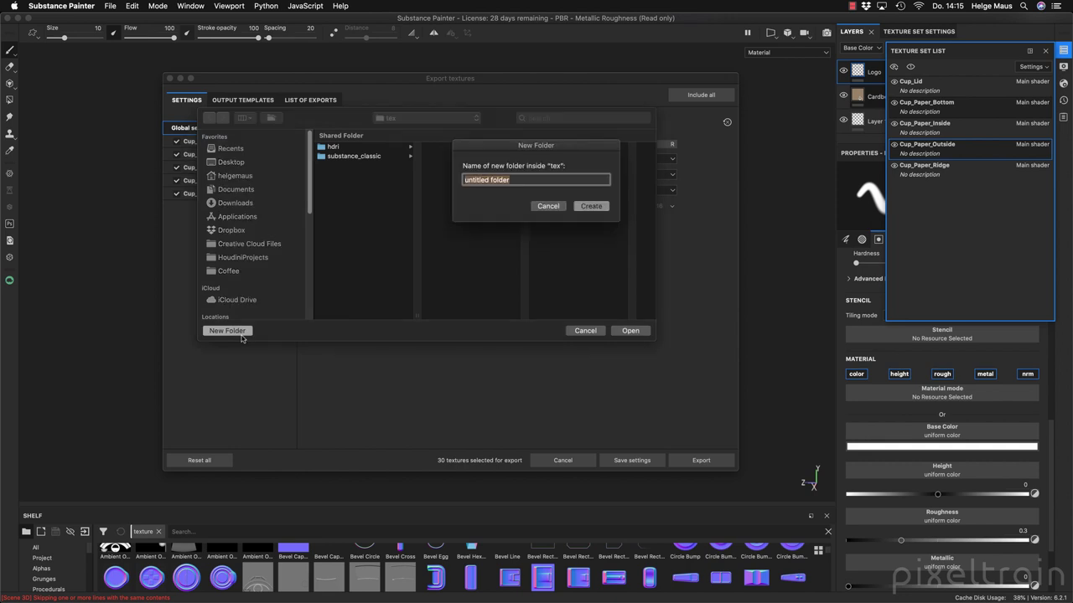
pyautogui.write('substance_classic_2020')
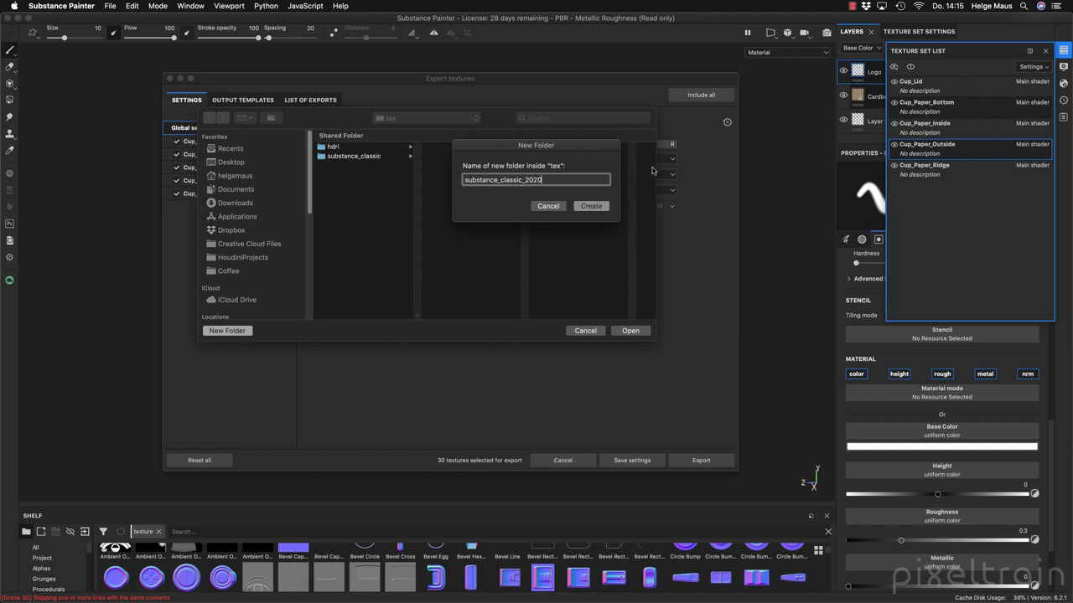
pyautogui.click(591, 205)
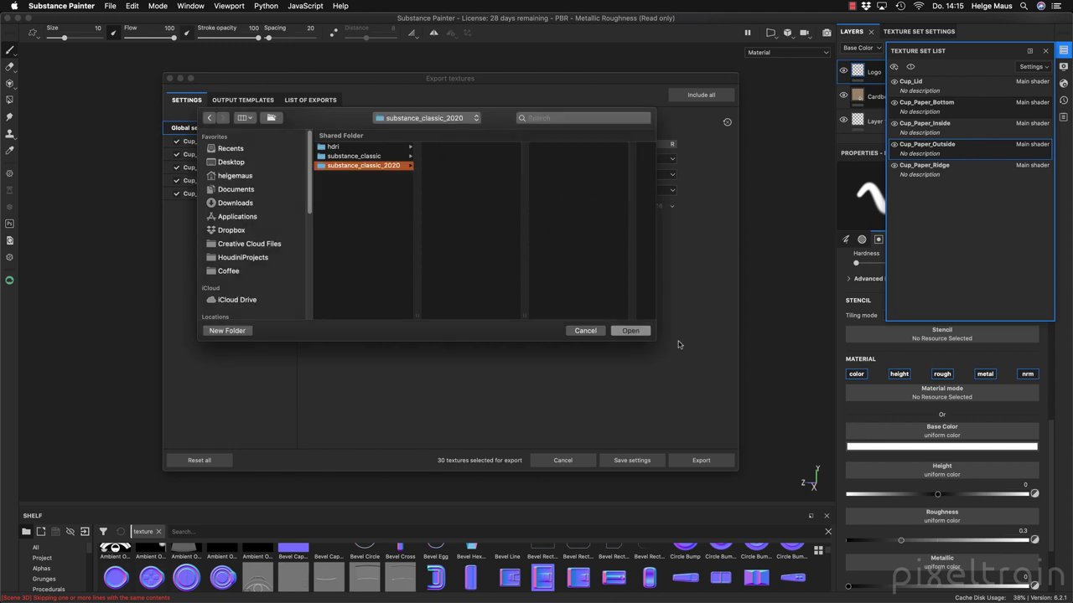
pyautogui.click(630, 331)
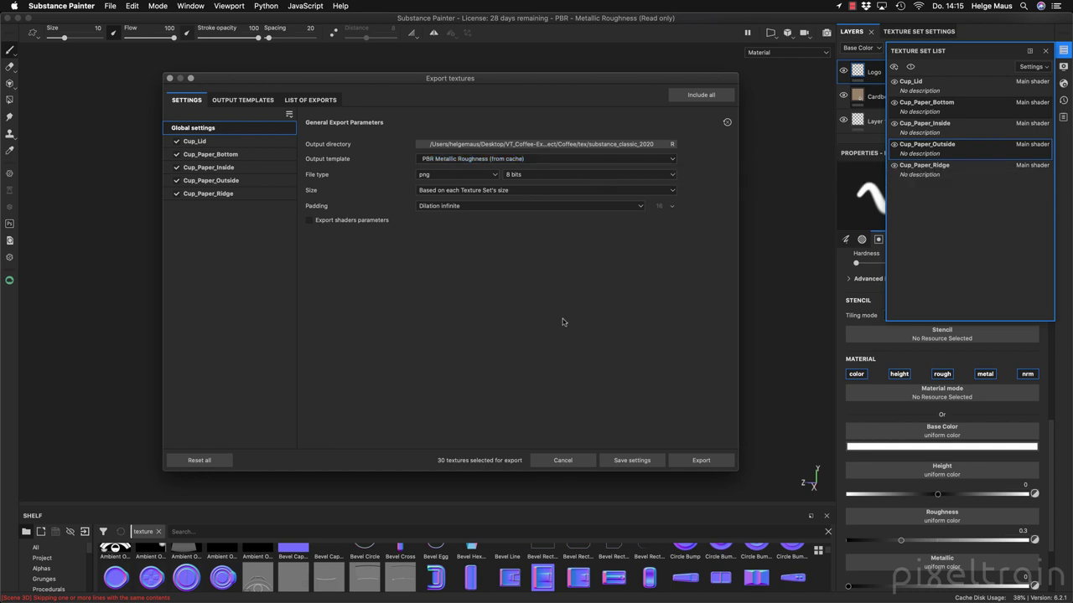
pyautogui.click(671, 159)
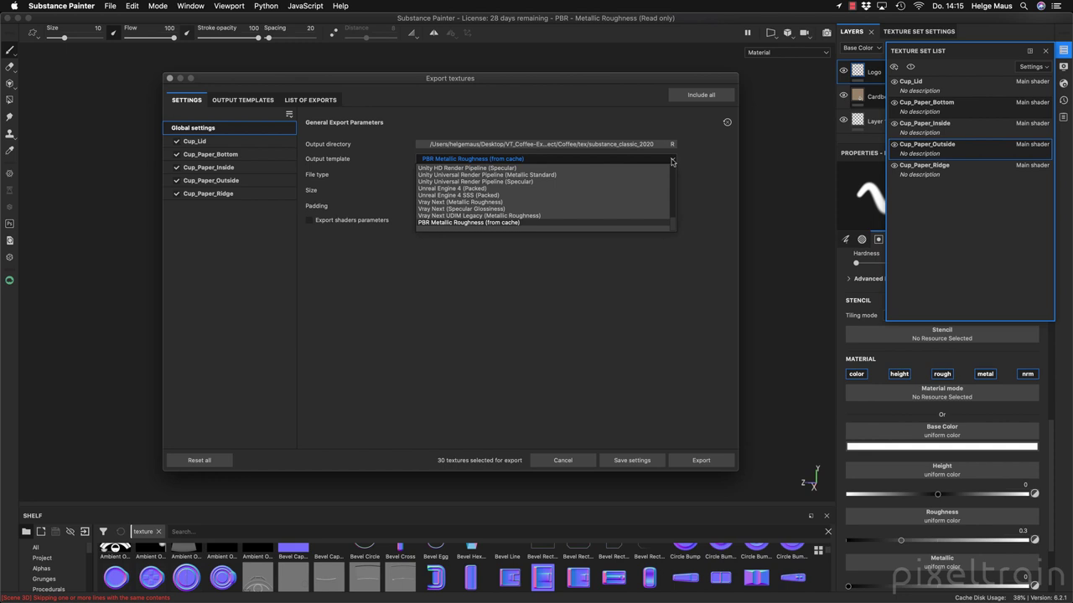
pyautogui.click(709, 162)
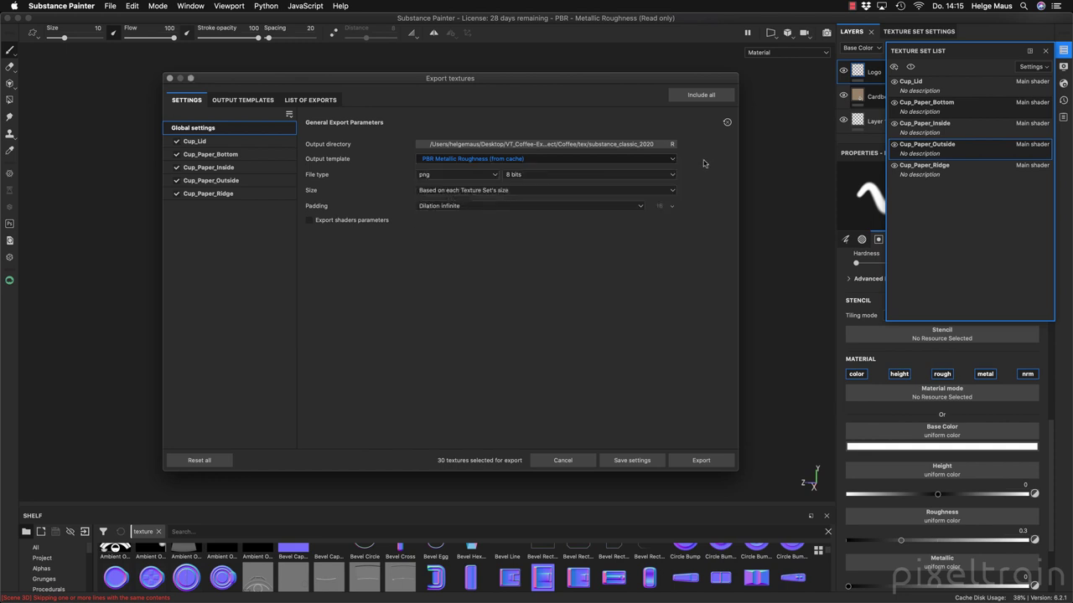
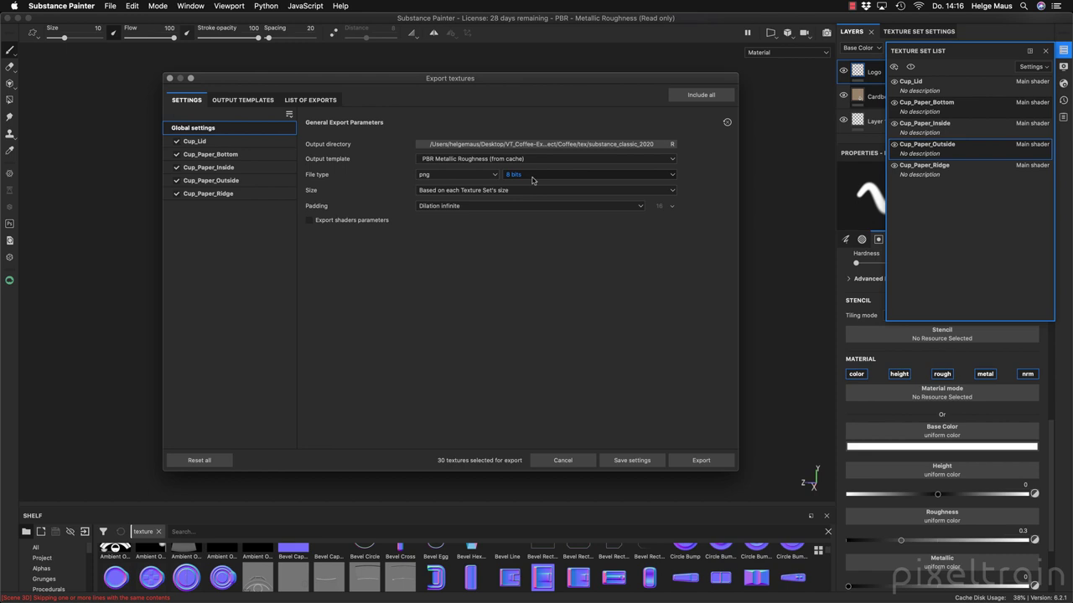
# - Check the Cup_Paper_Bottom and Cup_Lid output maps, then export all 30 maps as 8-bit PNGs
pyautogui.click(215, 144)
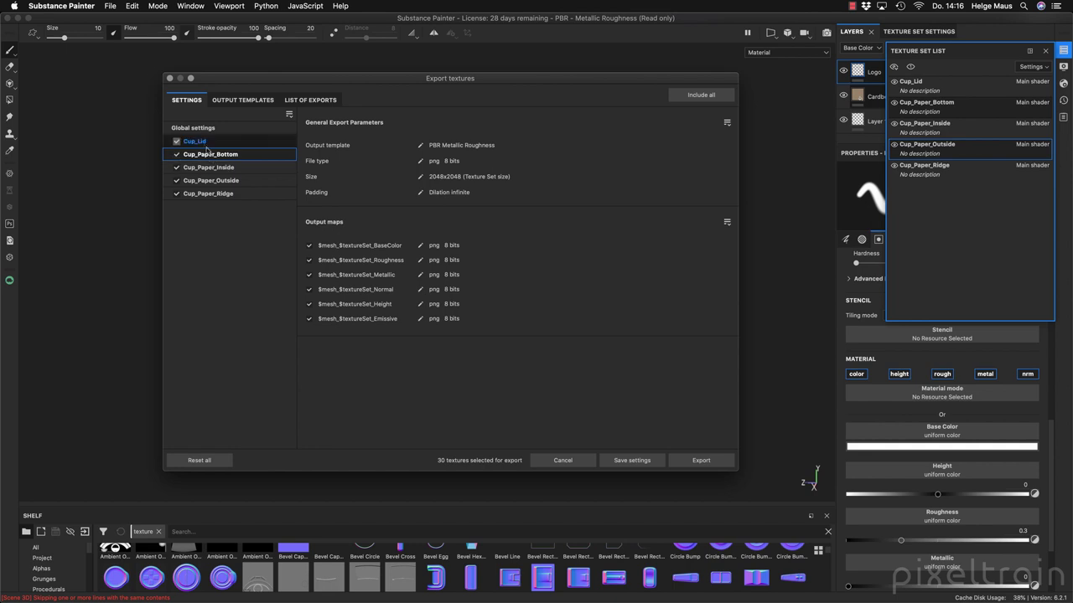
pyautogui.click(207, 143)
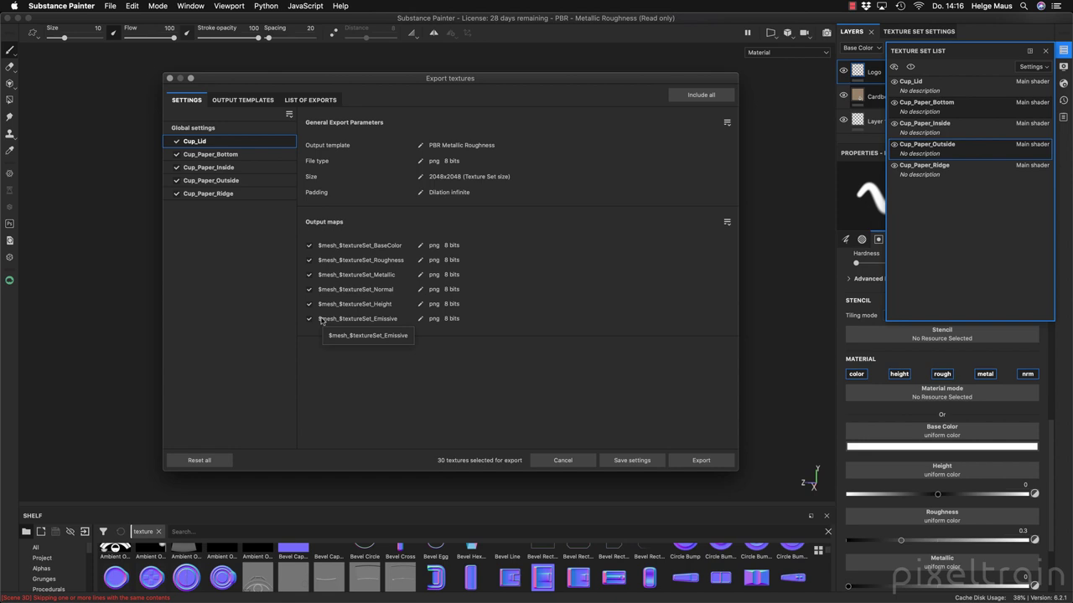
pyautogui.click(202, 129)
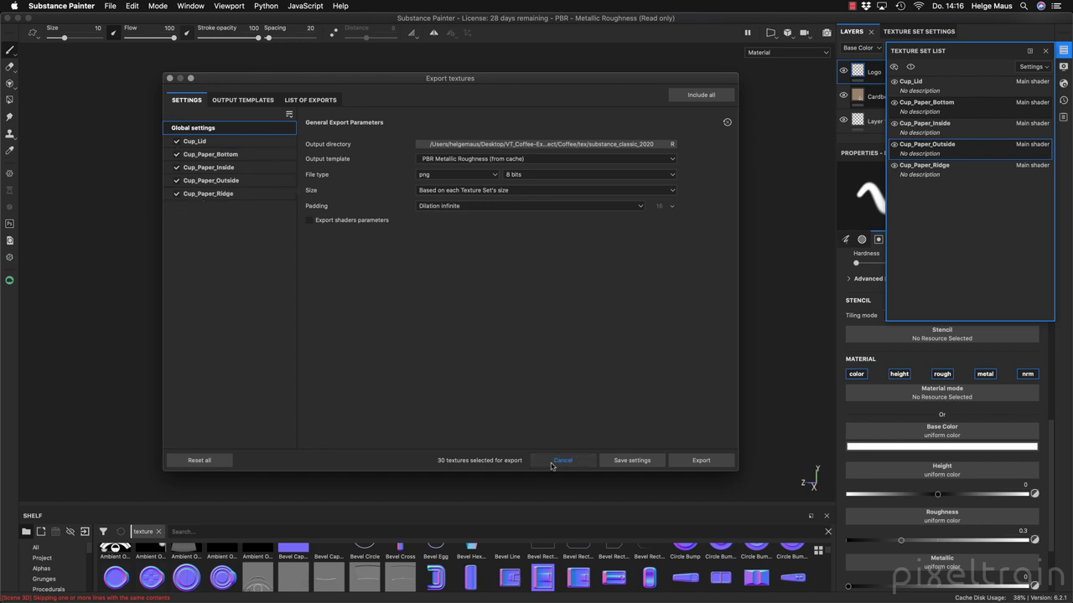
pyautogui.click(701, 460)
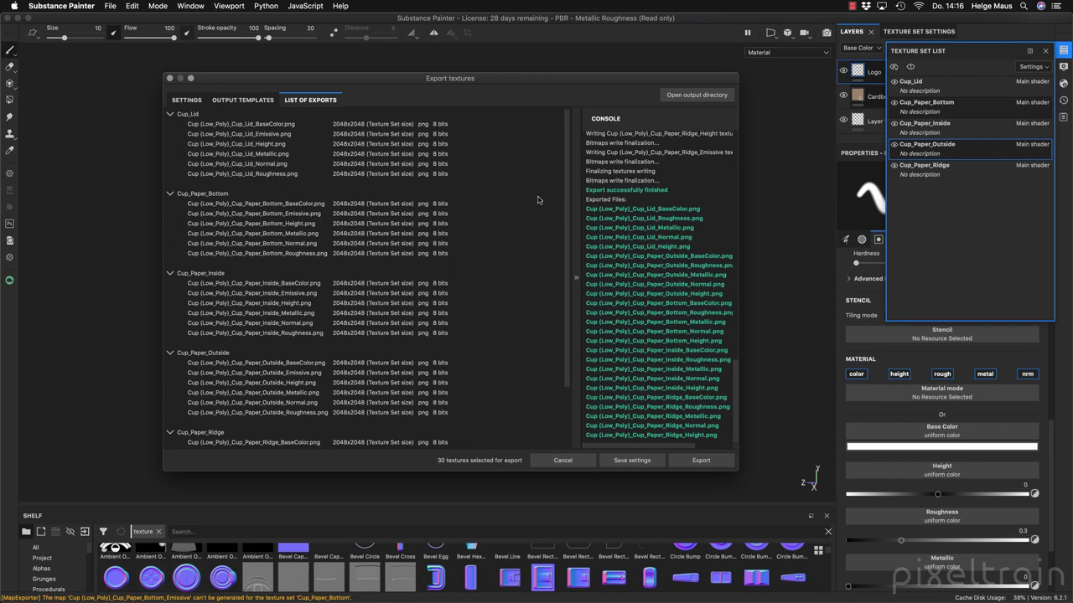
pyautogui.click(703, 97)
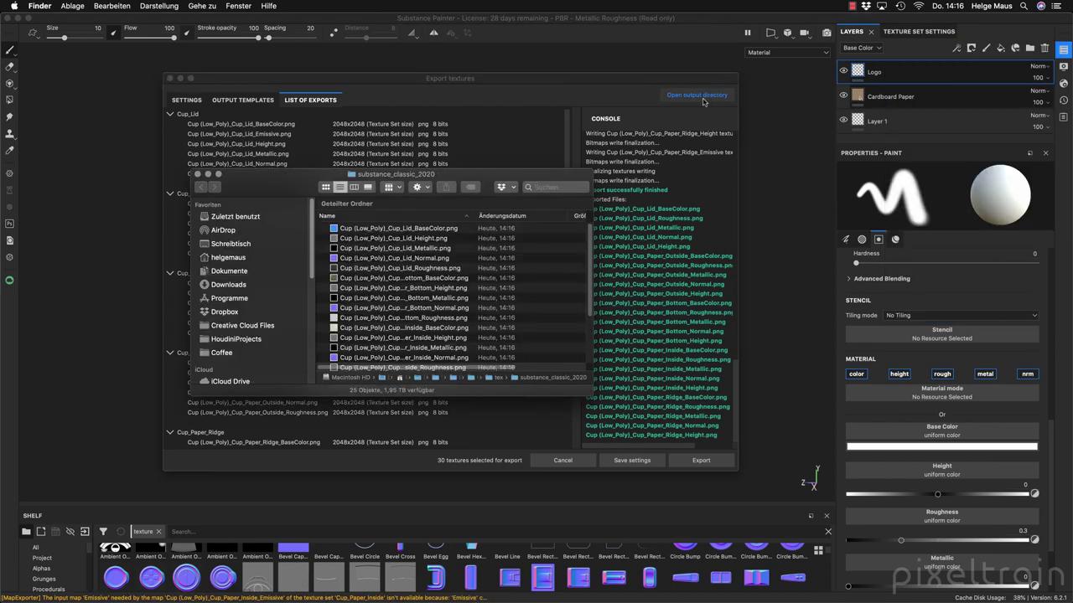
# - Enlarge the Finder window and preview the Cup_Lid_BaseColor texture
pyautogui.moveTo(625, 450); pyautogui.dragTo(767, 520)
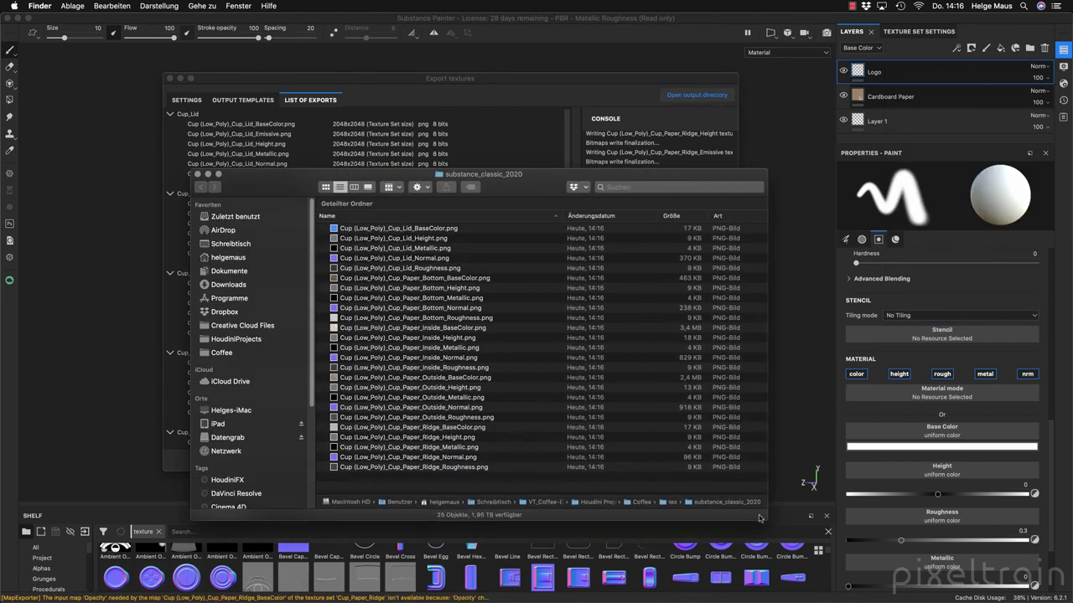
pyautogui.click(457, 228)
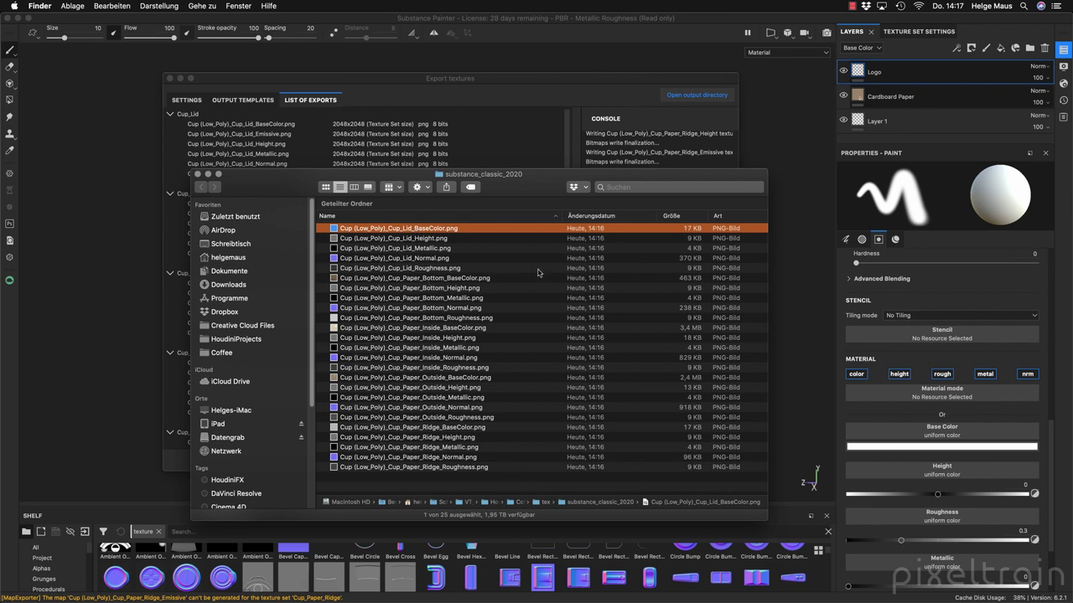
pyautogui.press('space')
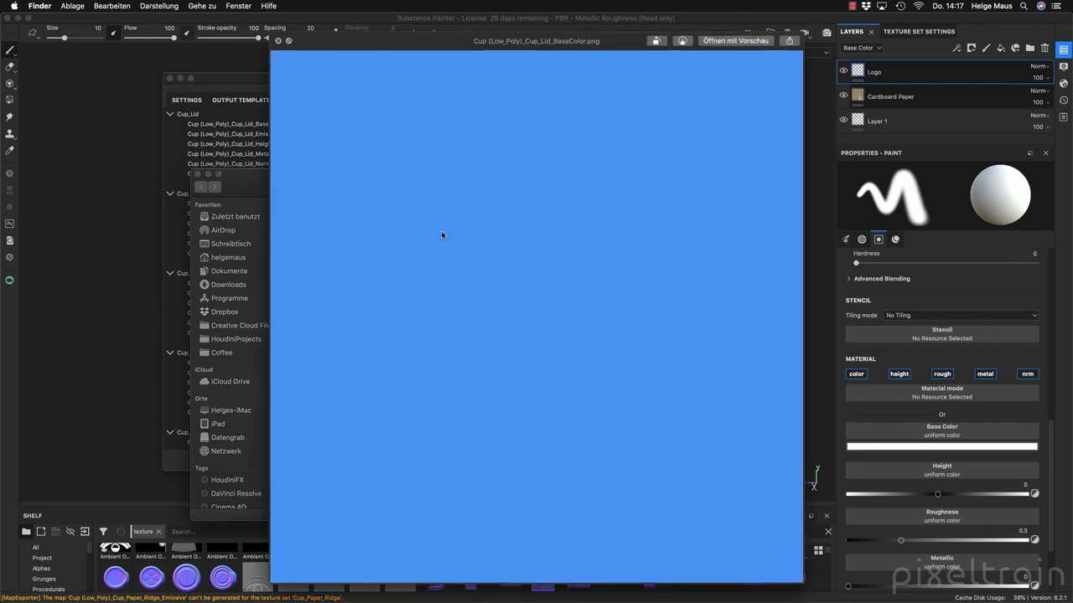
pyautogui.press('space')
# - Preview the Cup_Paper_Bottom_BaseColor texture
pyautogui.click(434, 240)
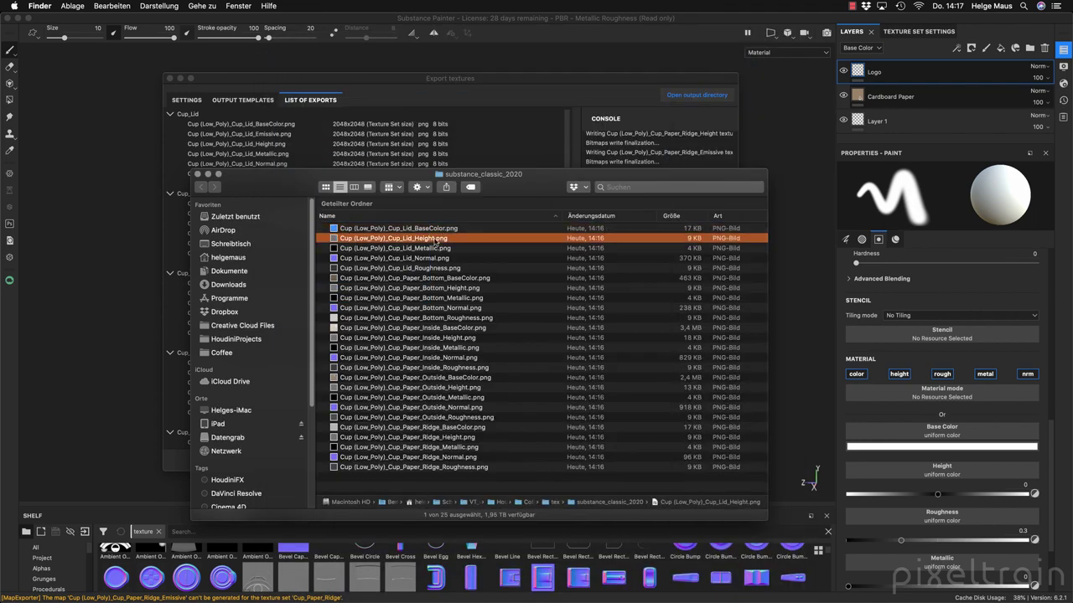
pyautogui.click(429, 259)
pyautogui.click(445, 280)
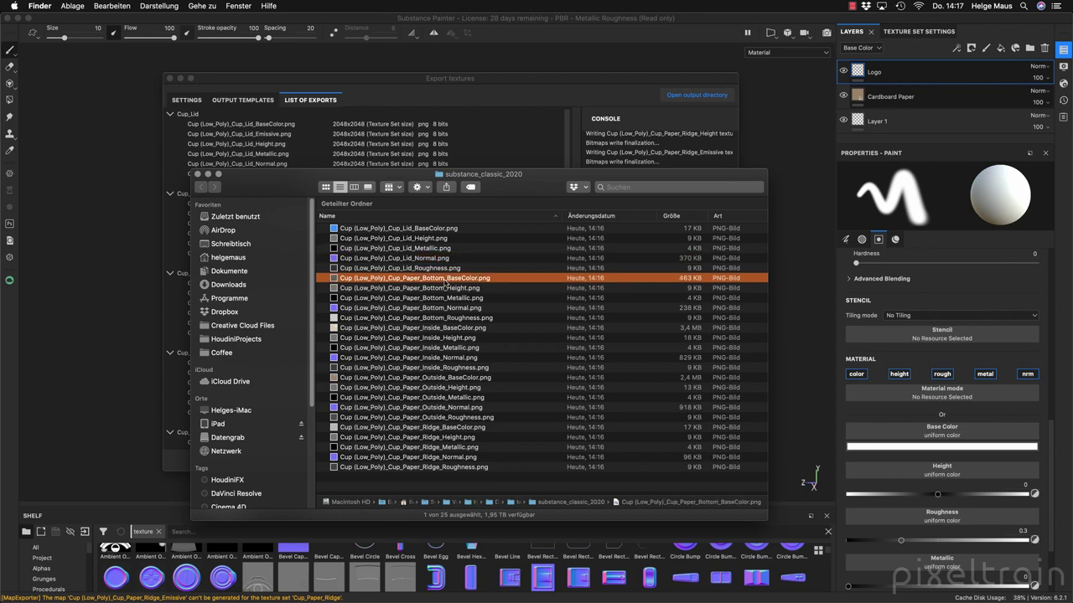
pyautogui.press('space')
pyautogui.press('space')
pyautogui.click(451, 231)
pyautogui.press('space')
pyautogui.press('space')
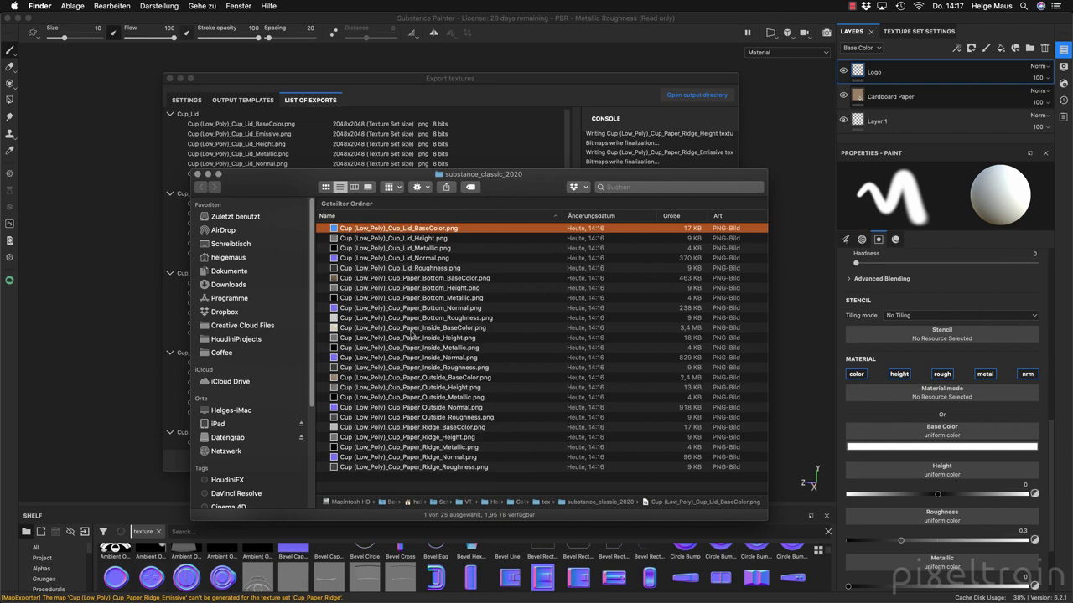
# - Preview the Cup_Lid_Normal map
pyautogui.click(408, 259)
pyautogui.press('space')
pyautogui.press('space')
pyautogui.press('space')
pyautogui.press('space')
pyautogui.press('space')
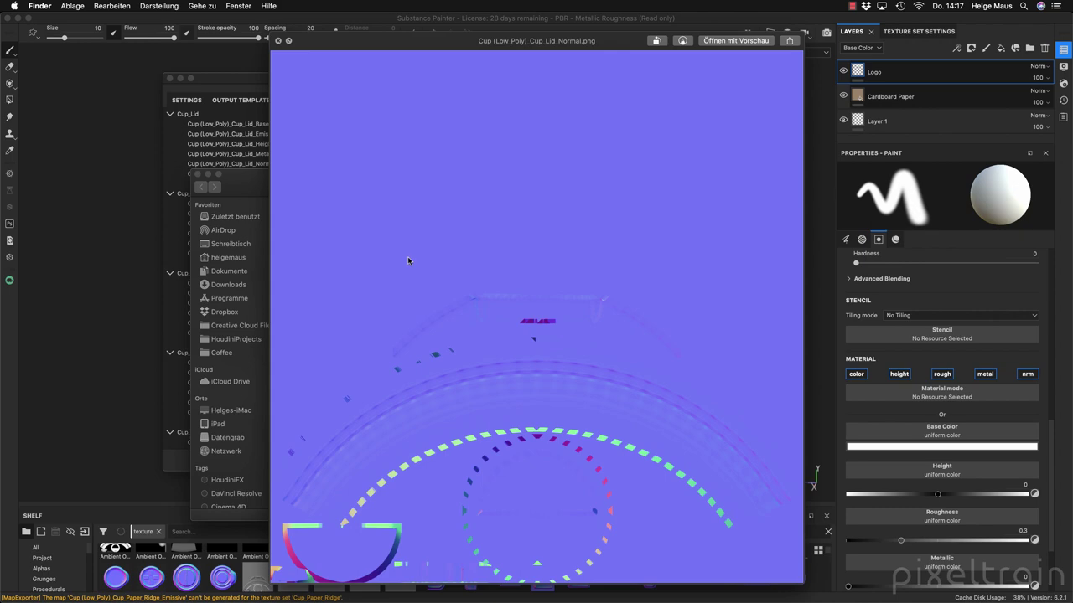
pyautogui.press('space')
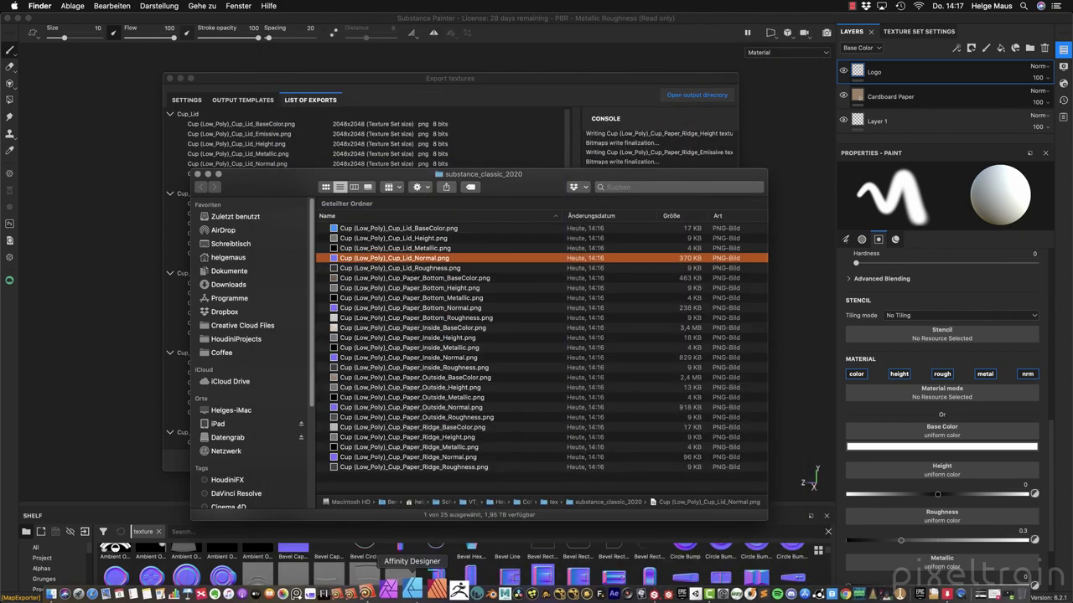
# - Switch over to Houdini and its Cup geometry network
pyautogui.click(391, 594)
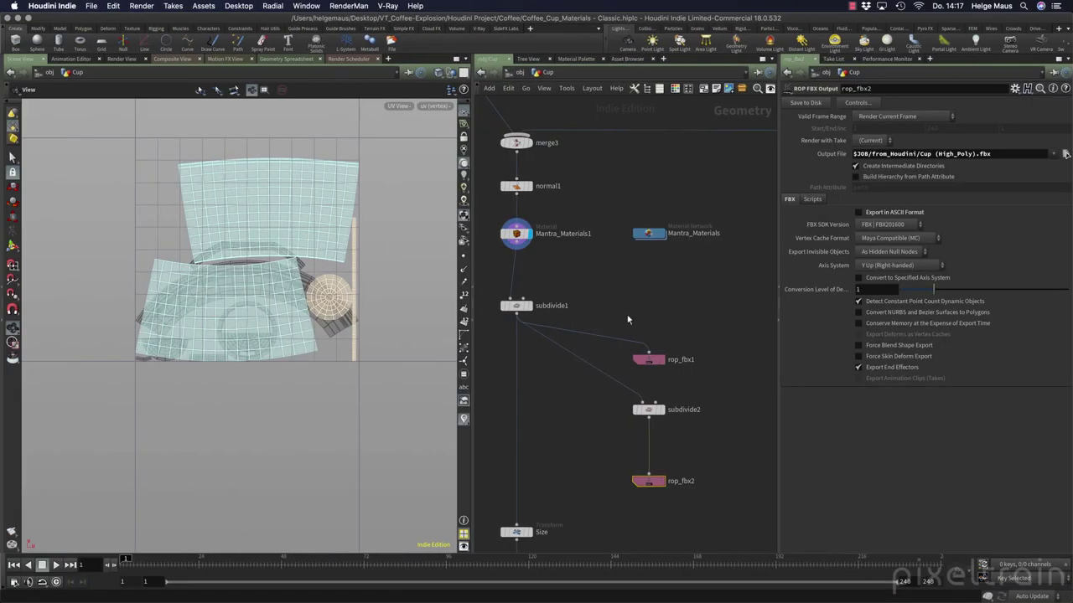
pyautogui.scroll(-3, 622, 324)
pyautogui.scroll(2, 686, 421)
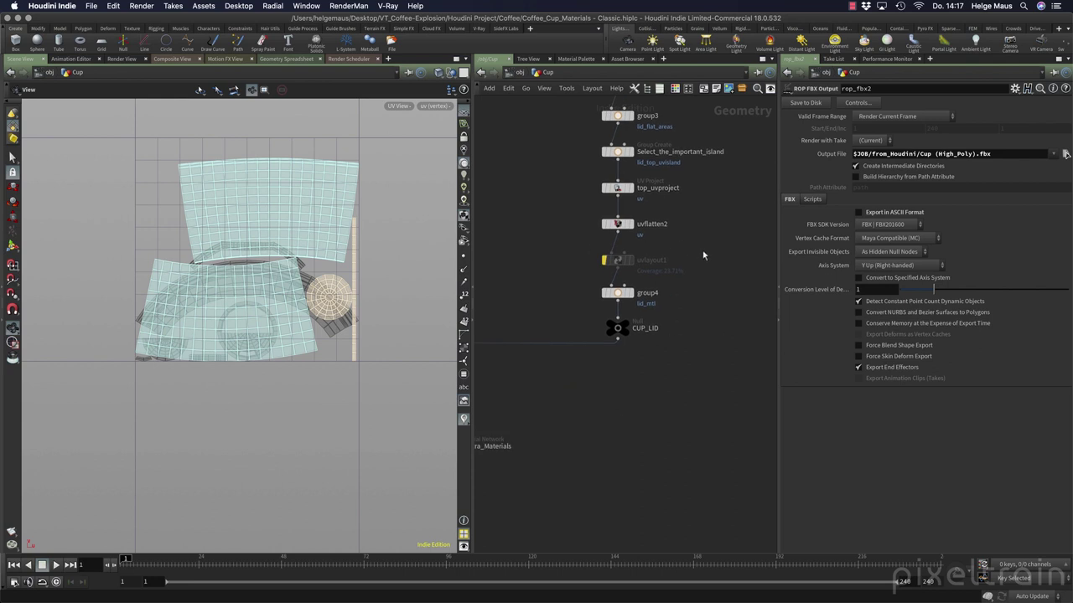